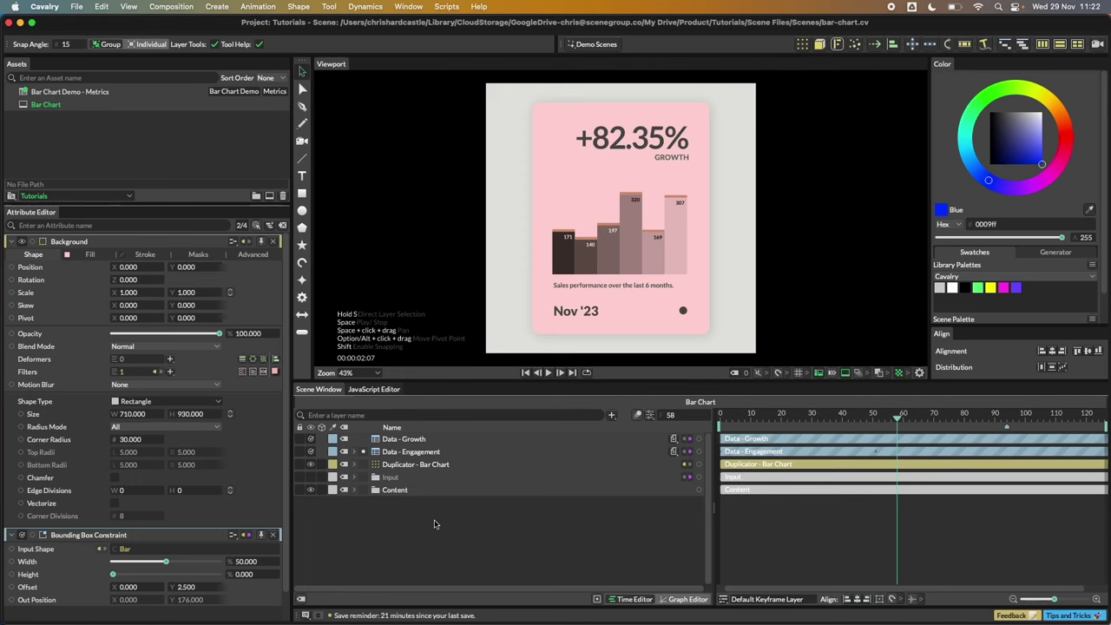
Play the finished bar chart animation from its first frame
click(525, 371)
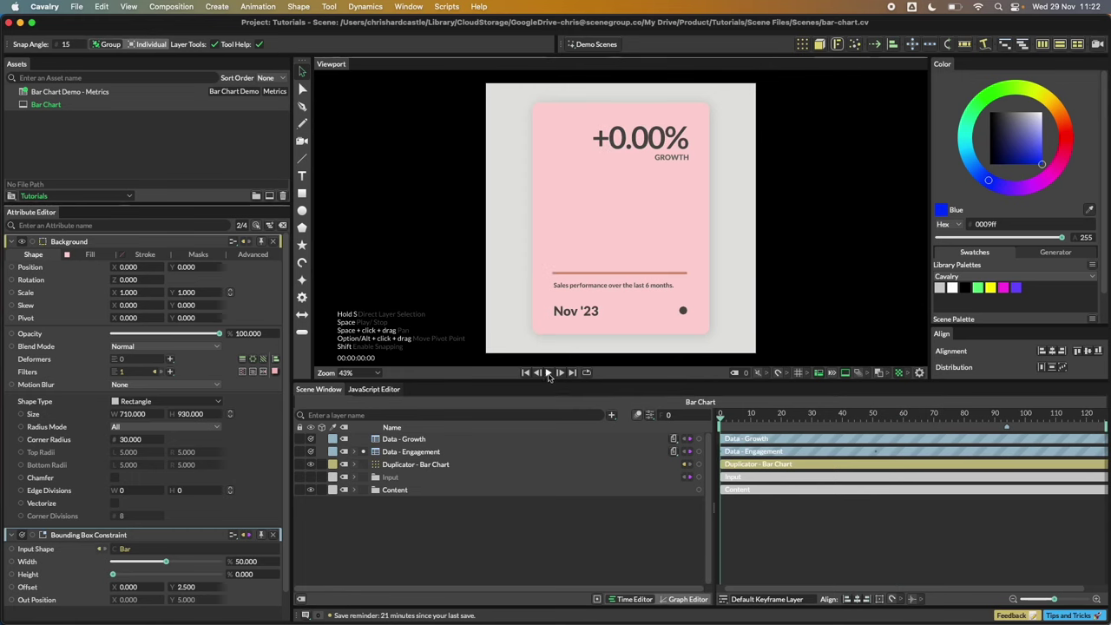
click(548, 372)
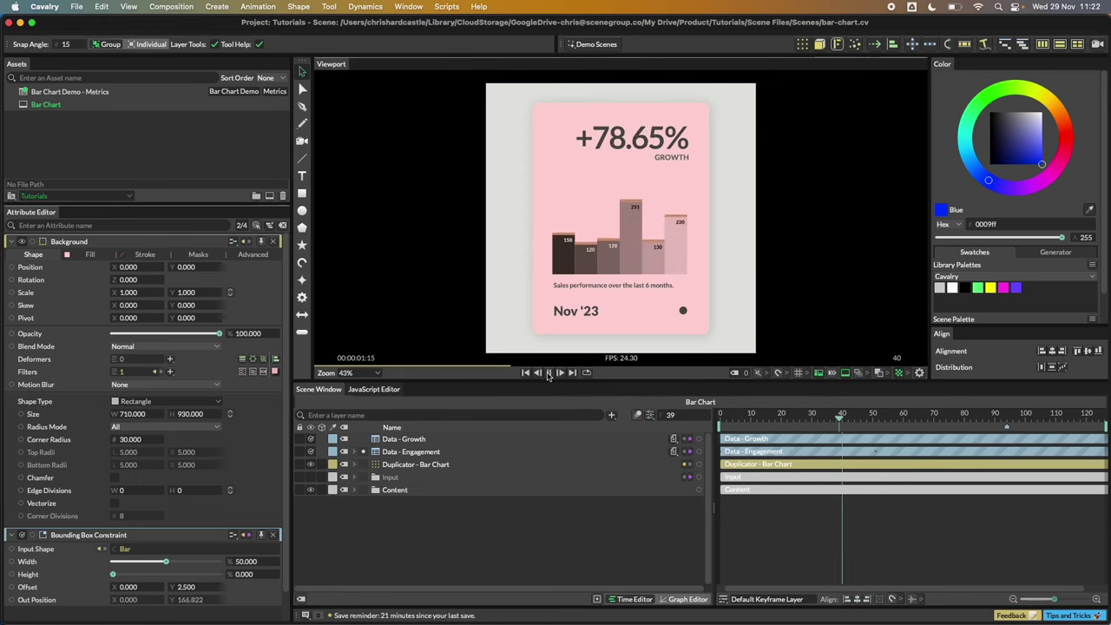
click(548, 371)
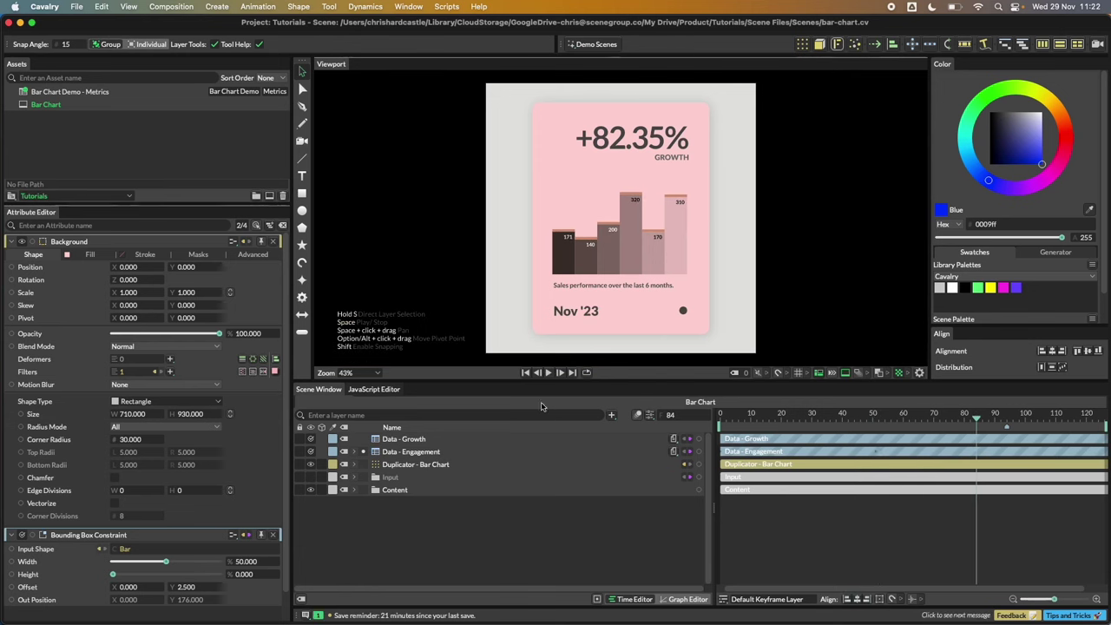
Switch to Chrome, browse the Scenery gallery for the Bar Chart scene, open it and download it
key(super+Tab)
drag(635, 129, 660, 28)
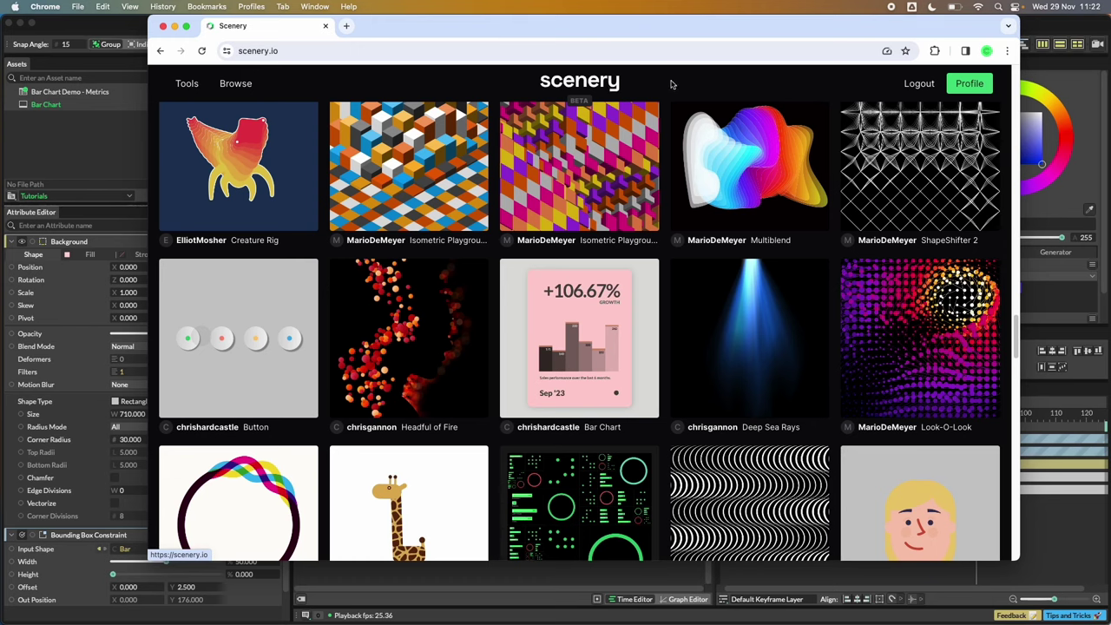
drag(643, 25, 636, 26)
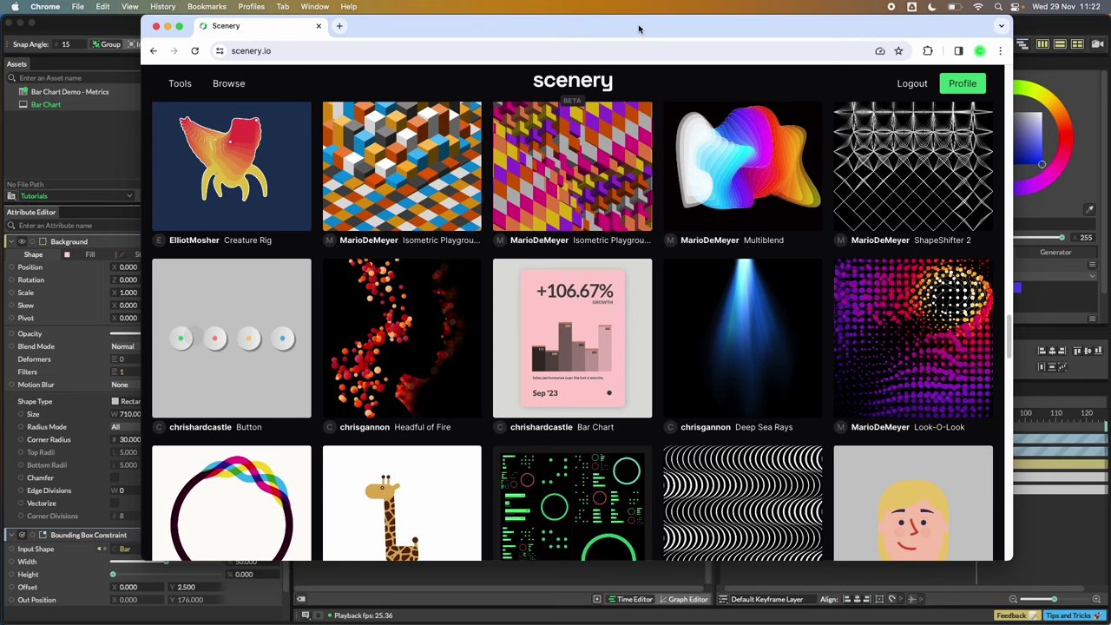
scroll(621, 287, down, 15)
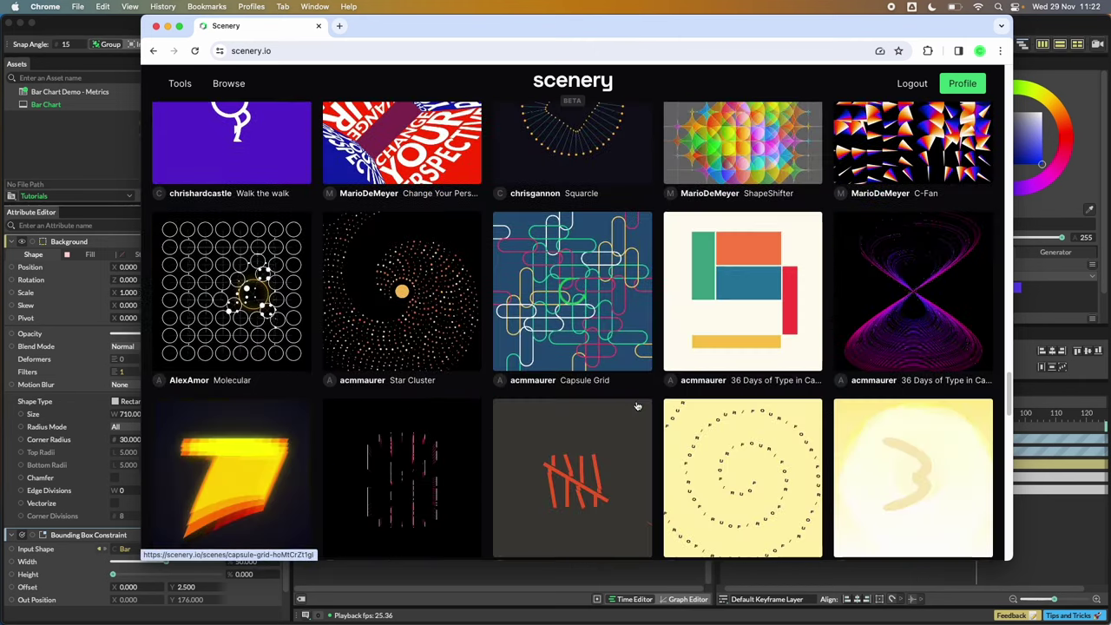
scroll(635, 403, up, 5)
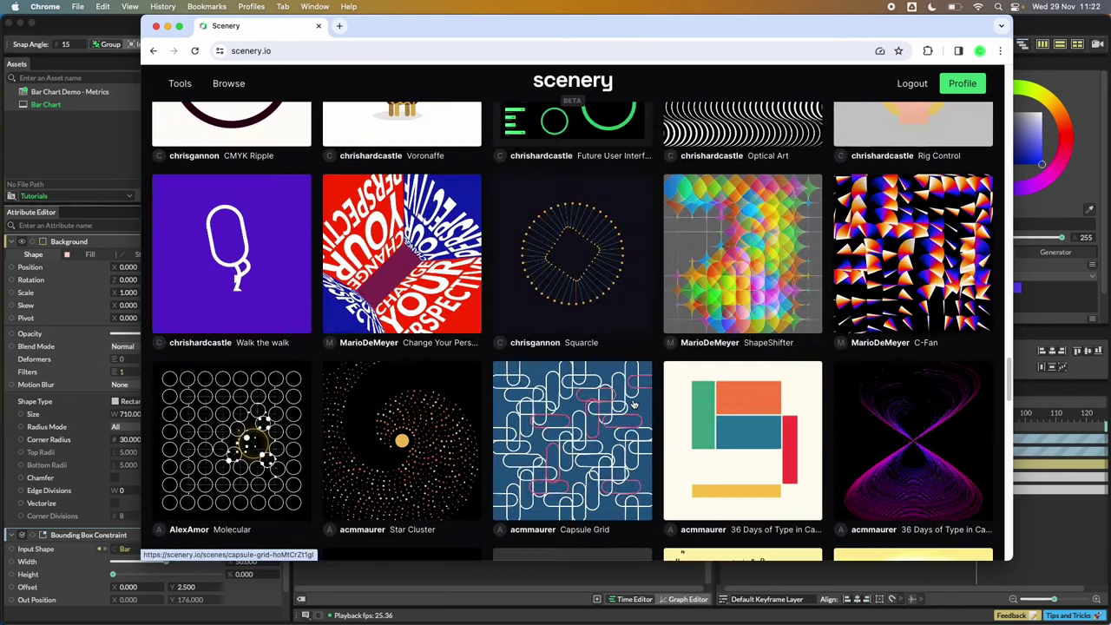
scroll(634, 404, up, 5)
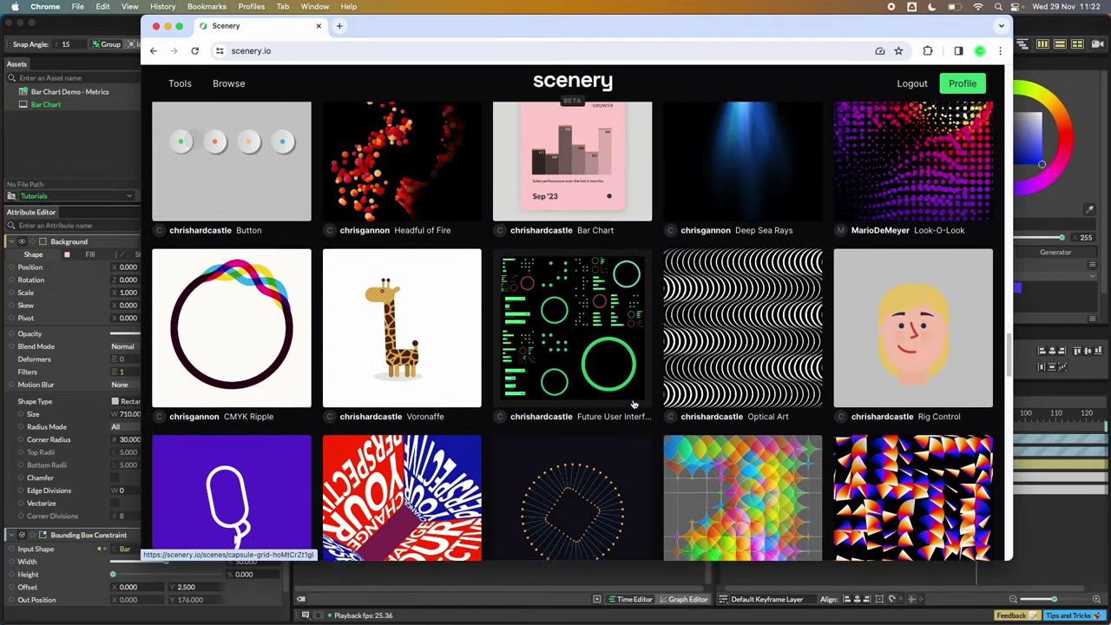
scroll(634, 404, up, 2)
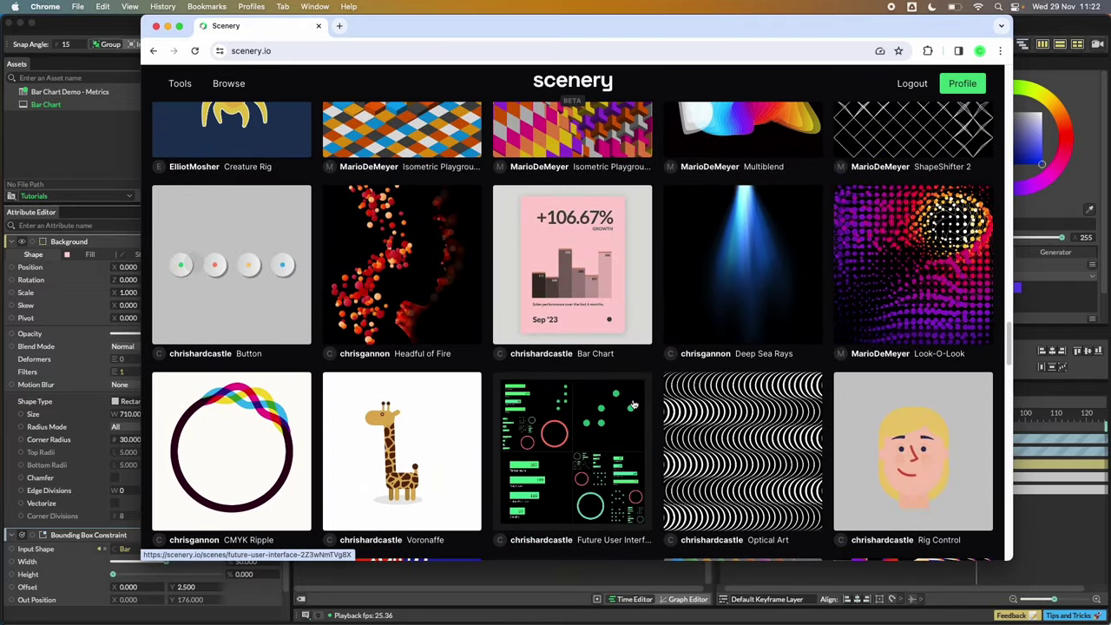
click(600, 266)
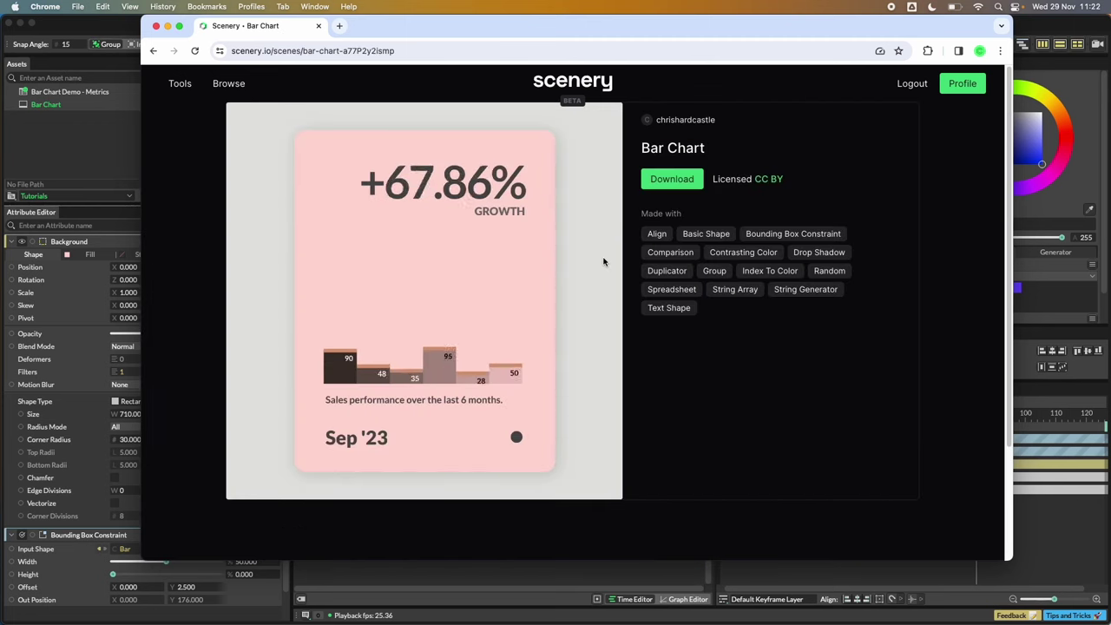
click(676, 183)
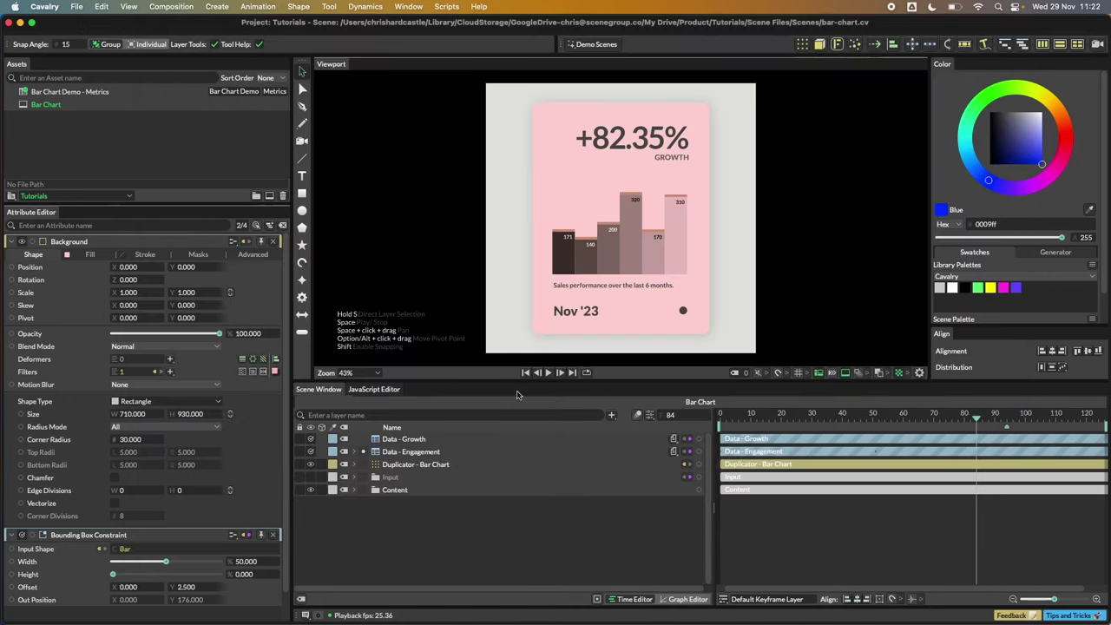
Return to Cavalry and replay the finished bar chart animation
click(548, 372)
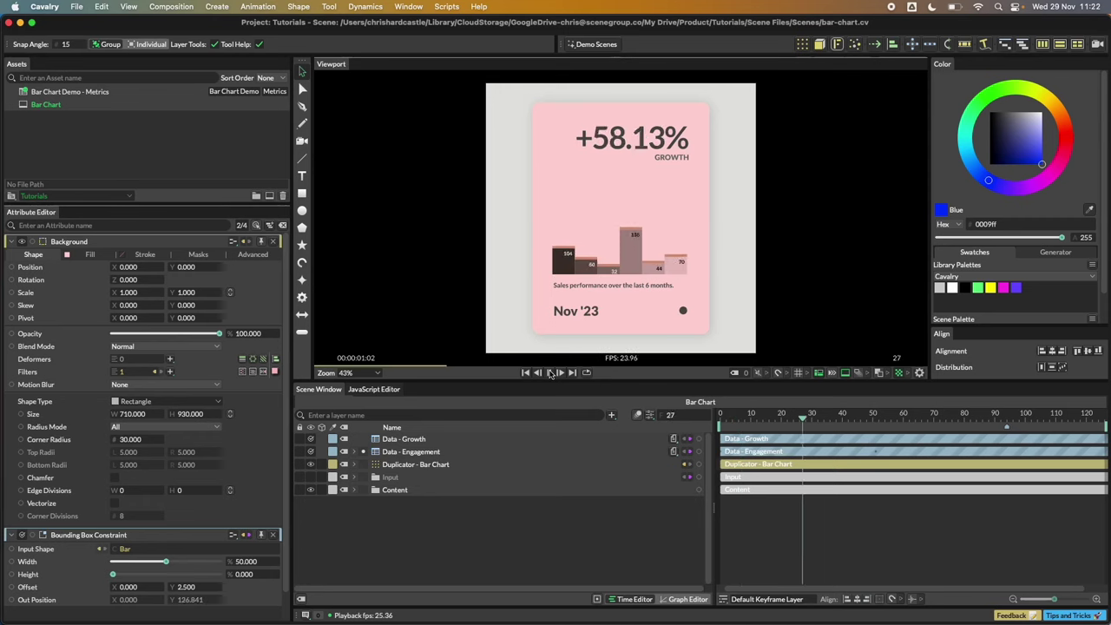
click(550, 373)
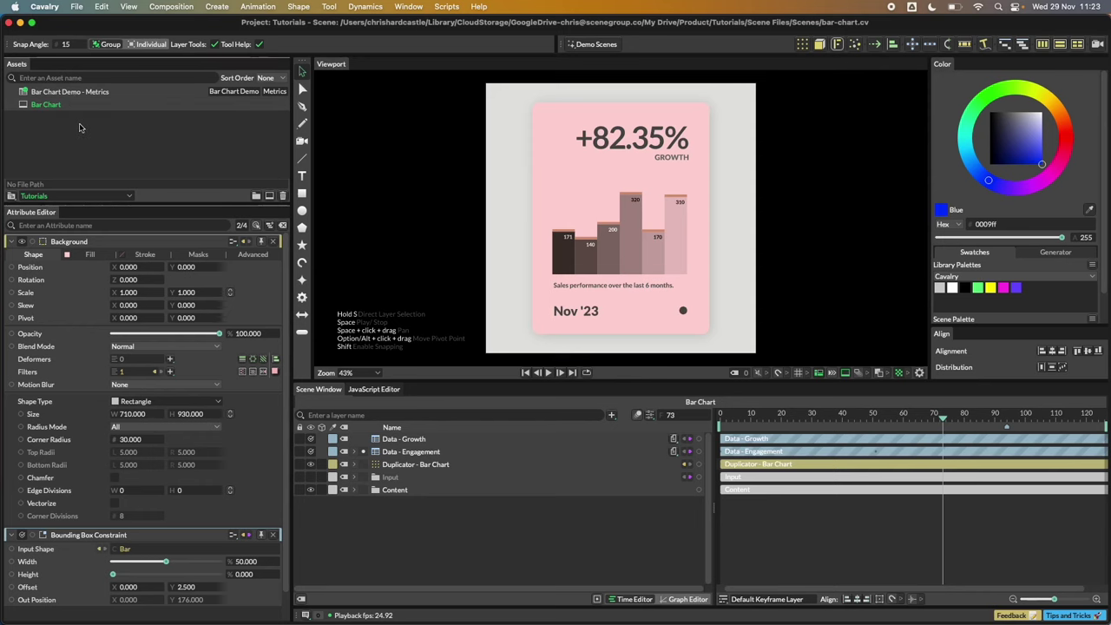
Create a new composition and name it "Bar Chart New"
click(270, 196)
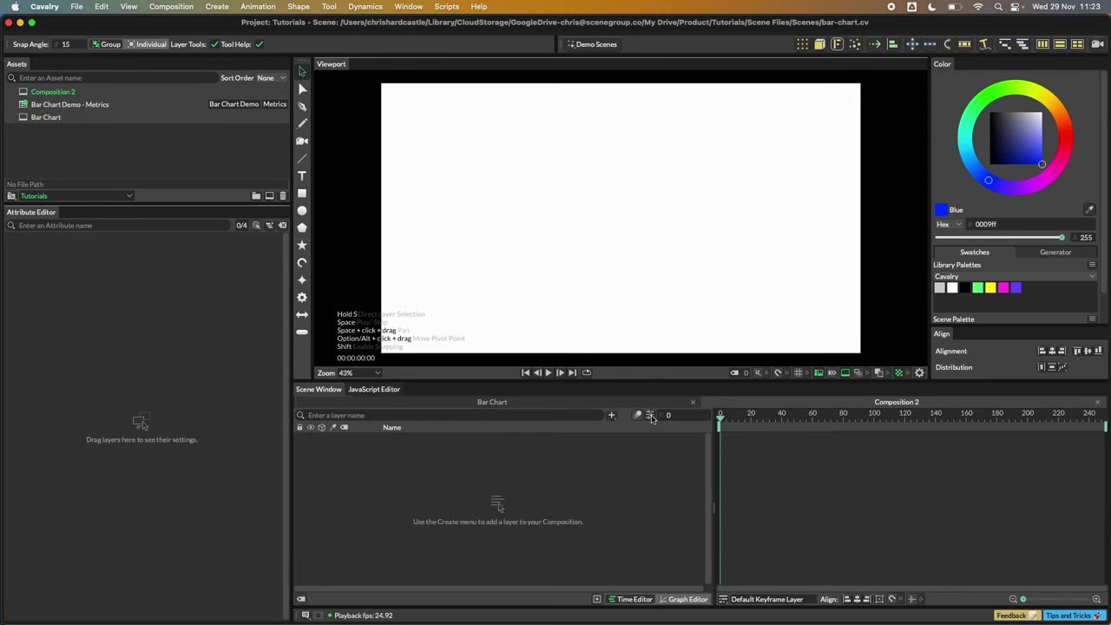
click(66, 95)
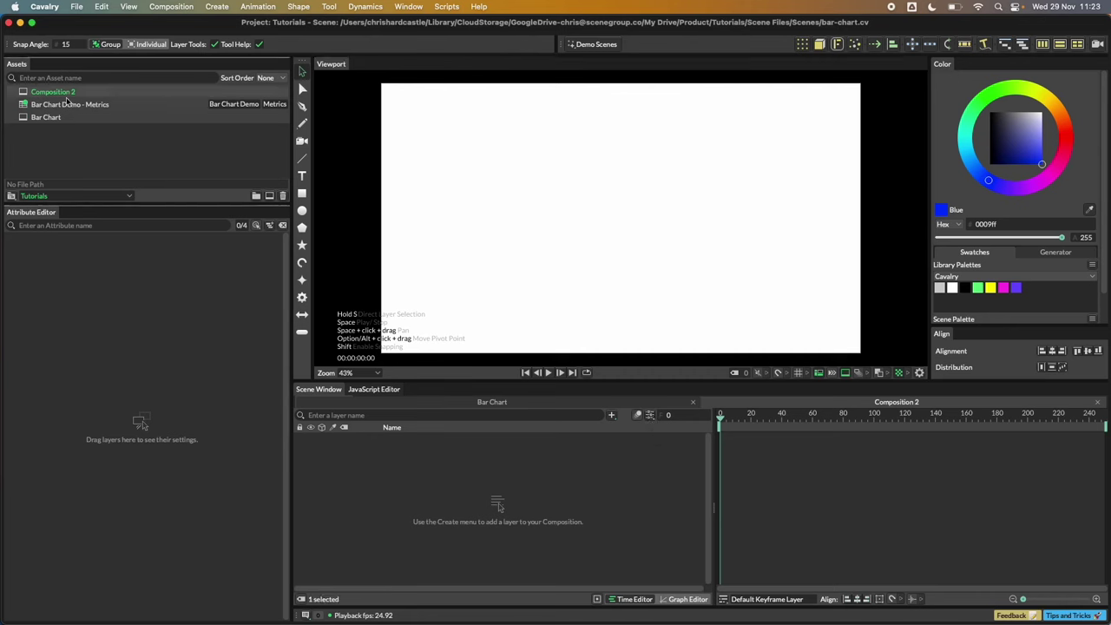
click(66, 97)
text(B)
key(Return)
Set the new composition's resolution to 1080x1080 (1080p 1:1)
click(658, 407)
click(627, 216)
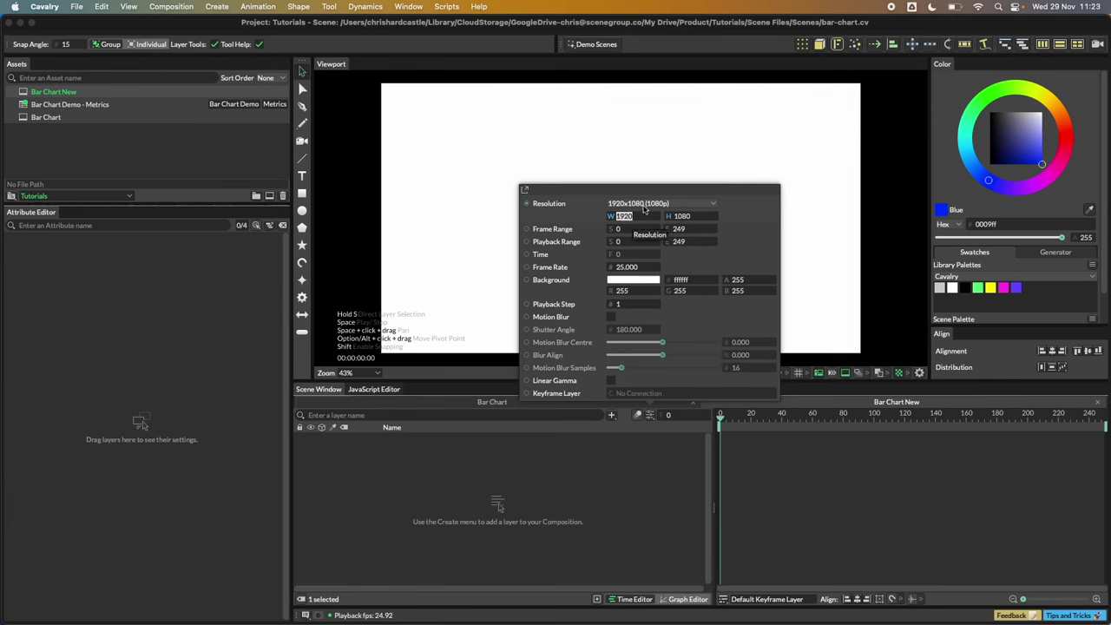
click(645, 205)
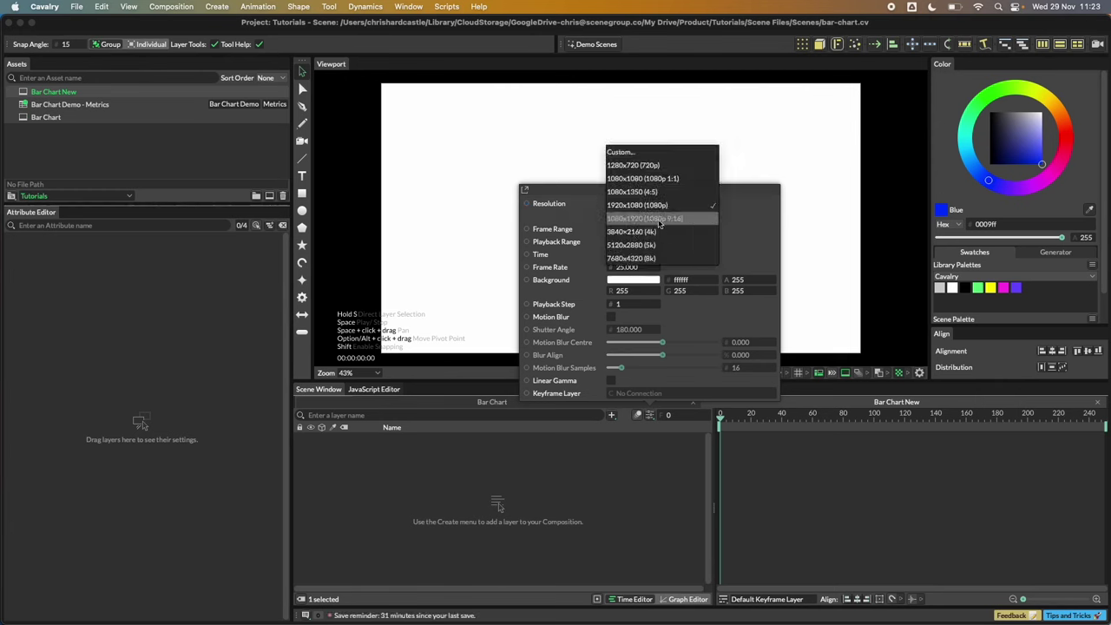
click(647, 178)
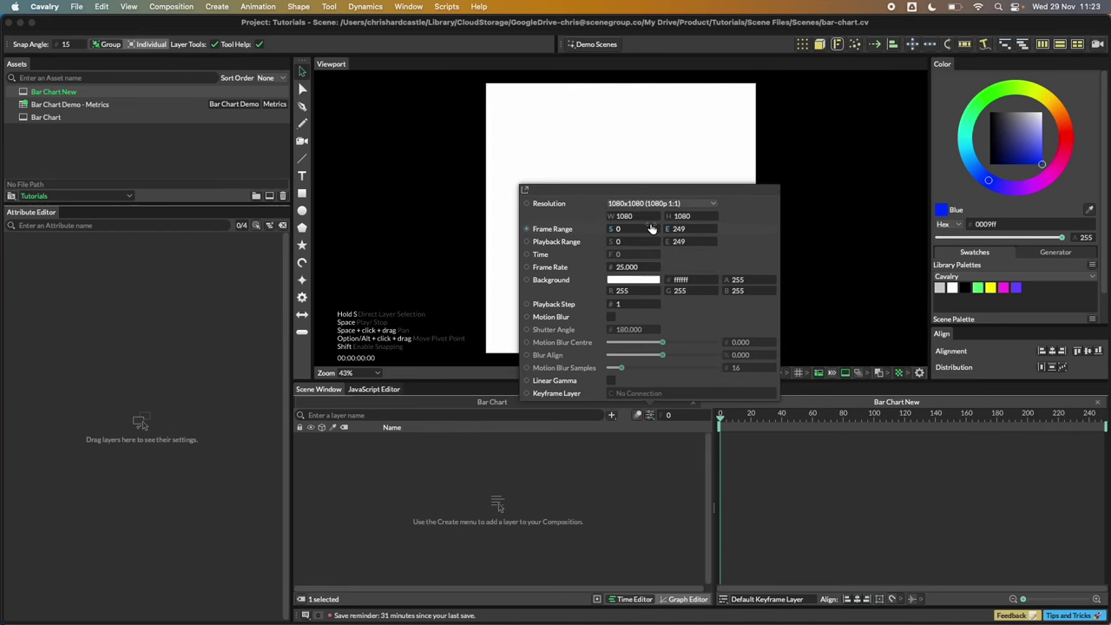
click(830, 258)
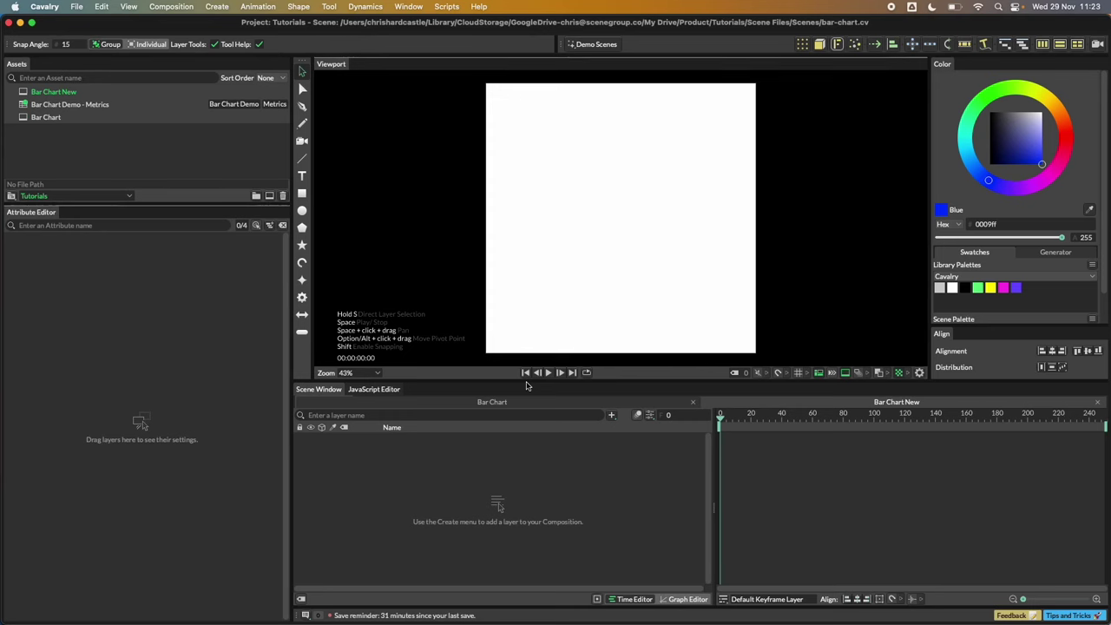
drag(525, 380, 525, 382)
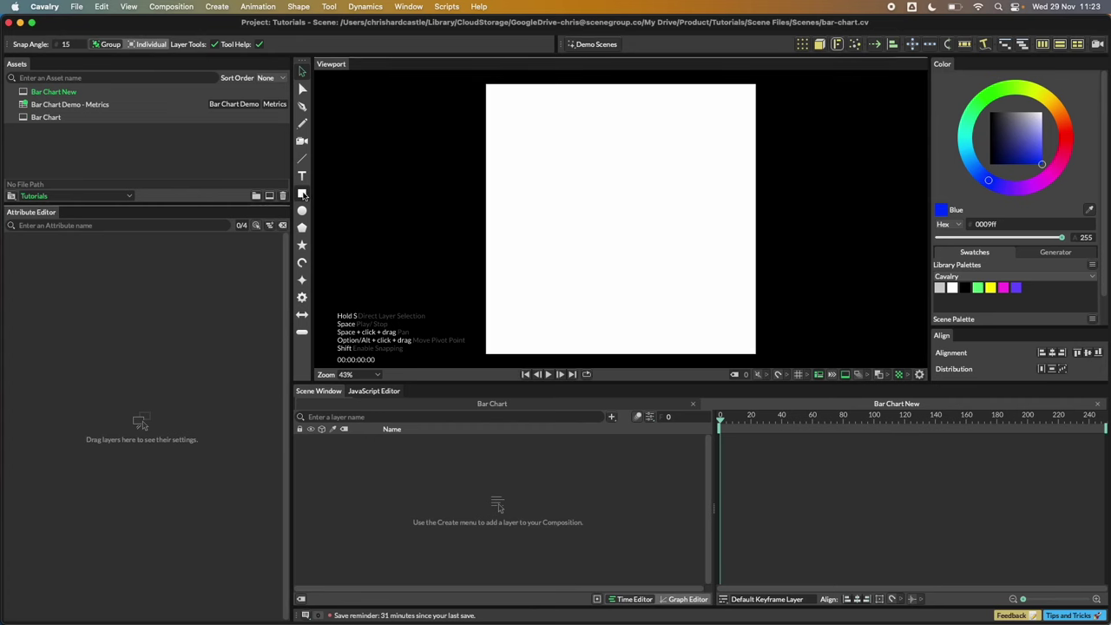
Add a rectangle shape to the composition and colour it dim grey (#585858)
click(302, 194)
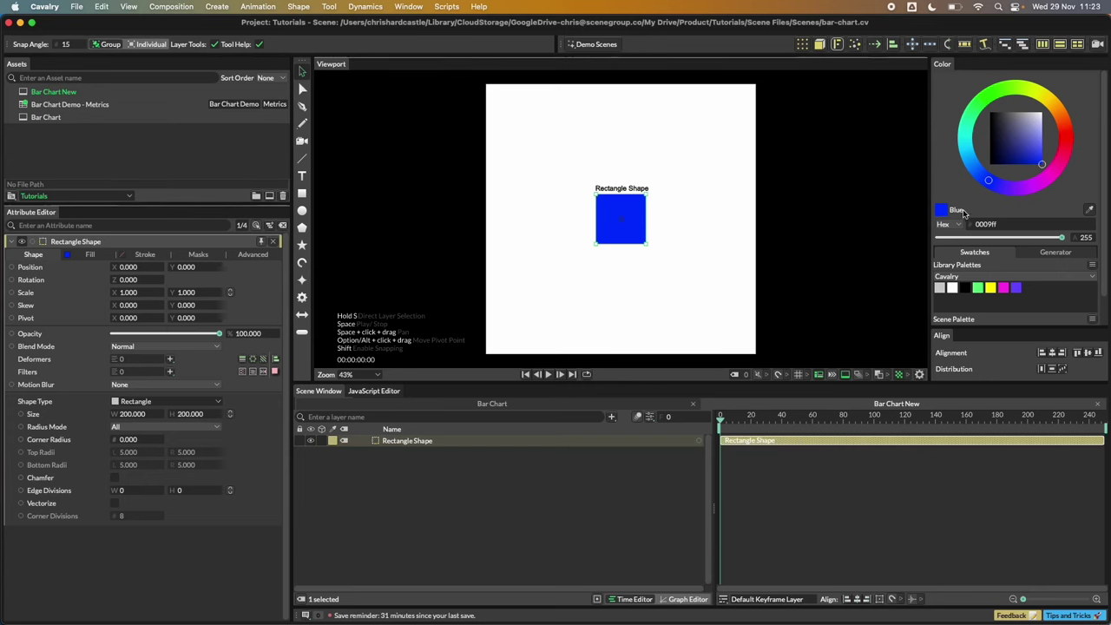
drag(1014, 130, 1008, 108)
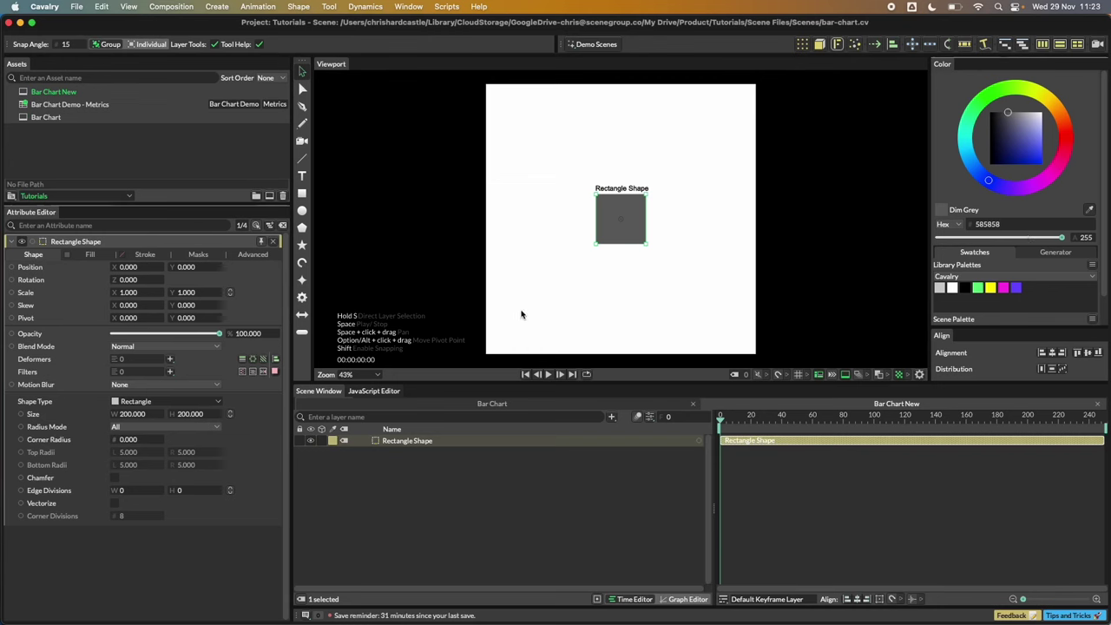
Set the rectangle's width to 90 and its height to about 266
click(136, 415)
text(90)
key(Return)
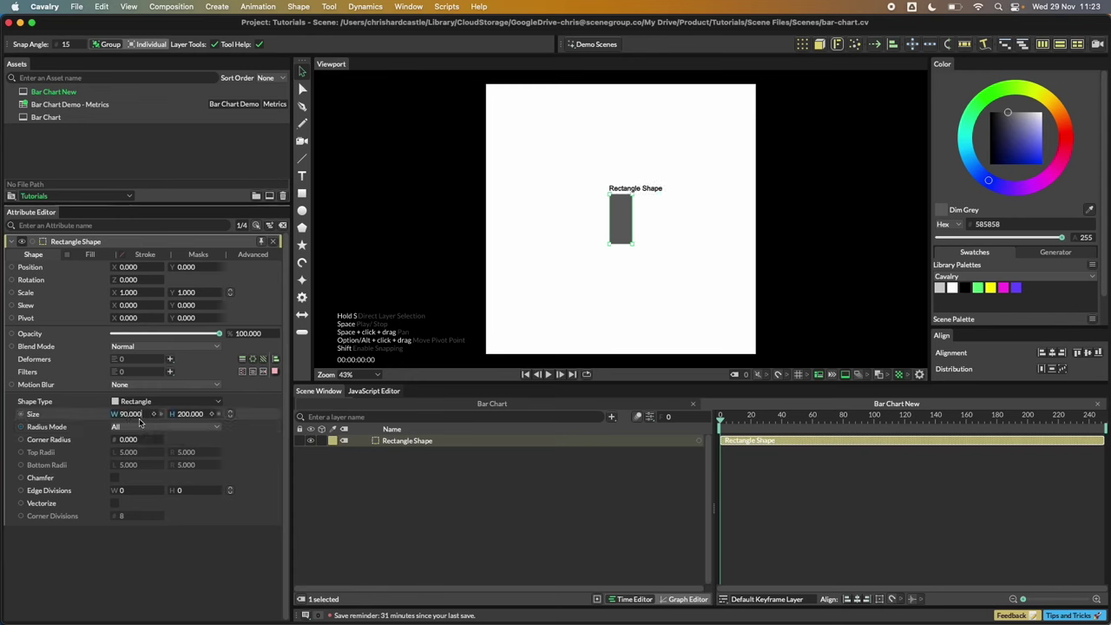
click(374, 469)
mouse_move(198, 418)
mouse_down()
mouse_move(224, 418)
mouse_move(178, 418)
mouse_move(221, 418)
mouse_move(193, 417)
mouse_up()
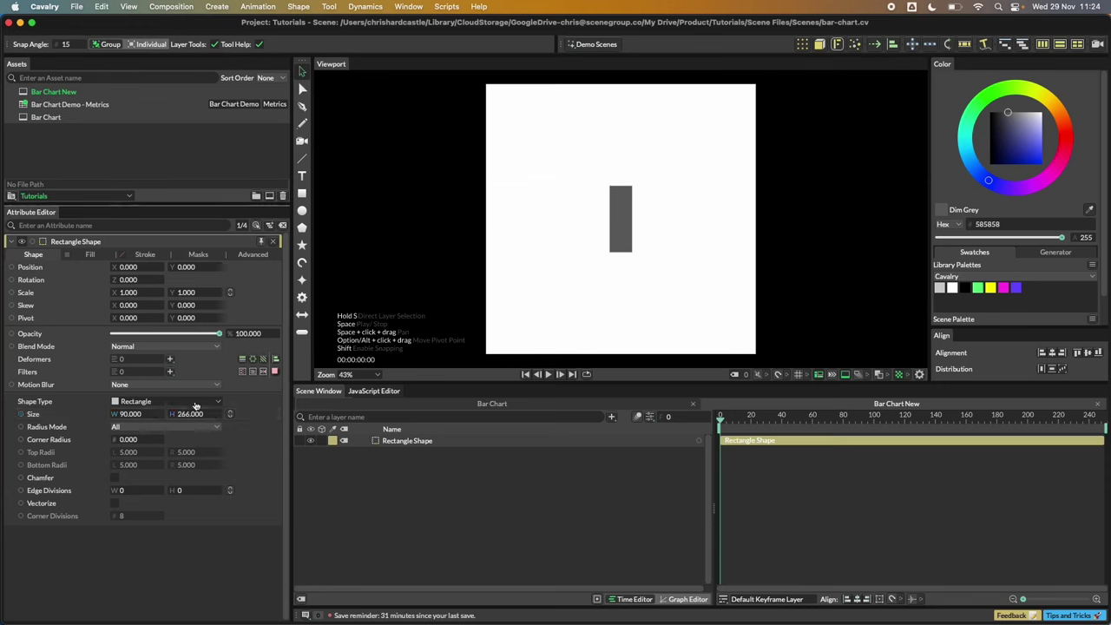
Try offsetting the rectangle's vertical pivot to a negative value, and undo that change
drag(193, 319, 184, 318)
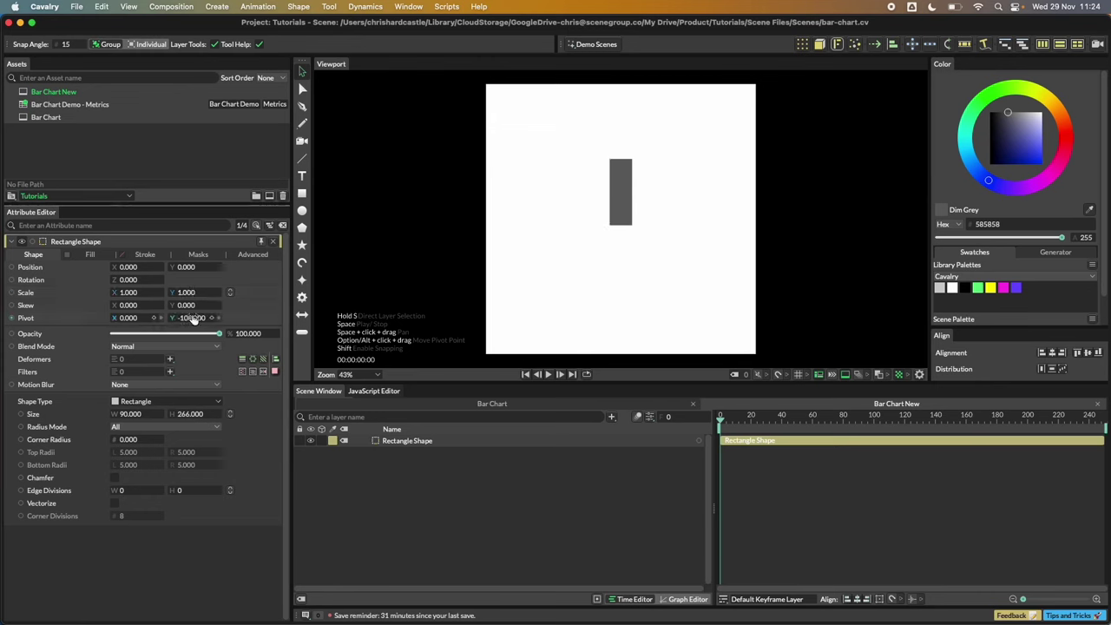
key(super+z)
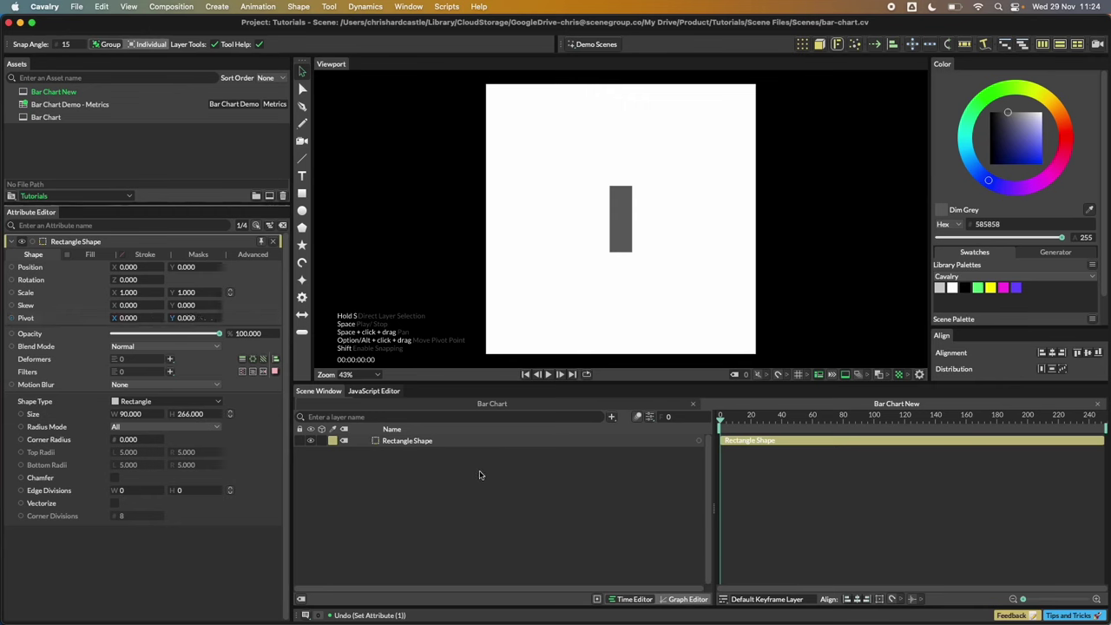
Add an Align deformer to the rectangle and set its Y alignment to 1
click(441, 445)
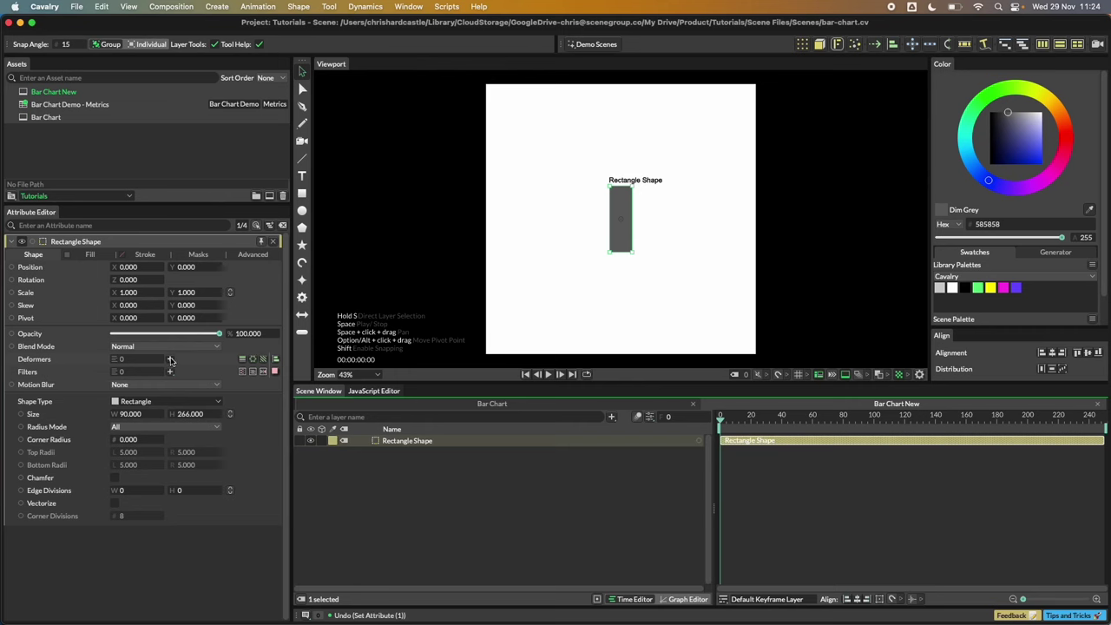
click(171, 359)
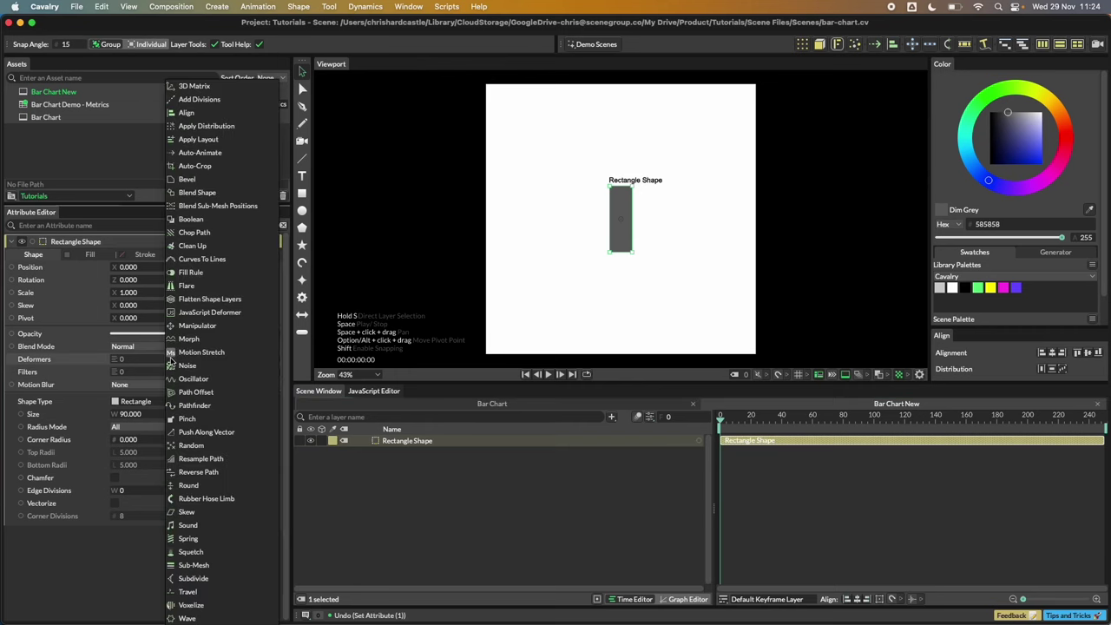
click(193, 113)
click(426, 443)
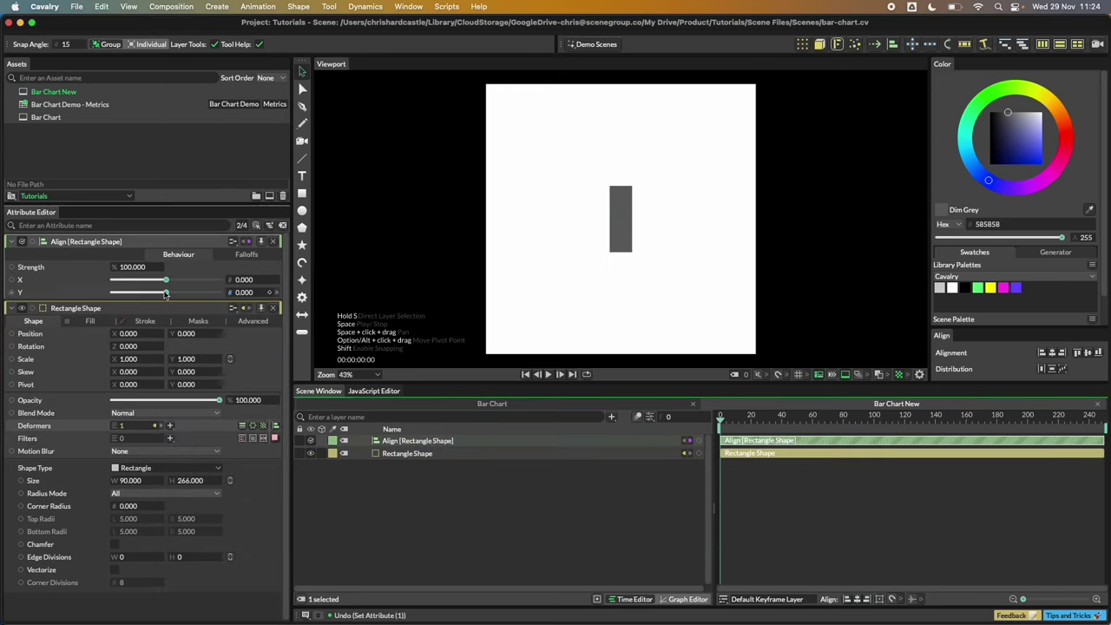
drag(167, 282, 313, 293)
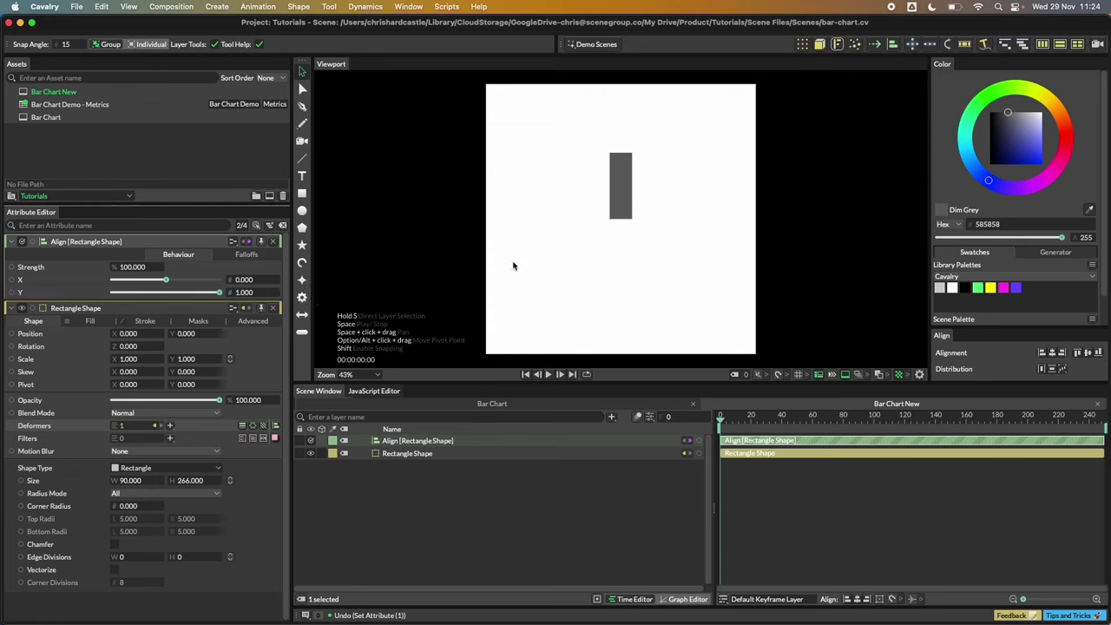
Vary the rectangle's height to test the alignment, leaving it at about 272
mouse_move(187, 480)
mouse_down()
mouse_move(210, 480)
mouse_move(173, 480)
mouse_move(192, 480)
mouse_move(186, 486)
mouse_up()
drag(190, 480, 173, 480)
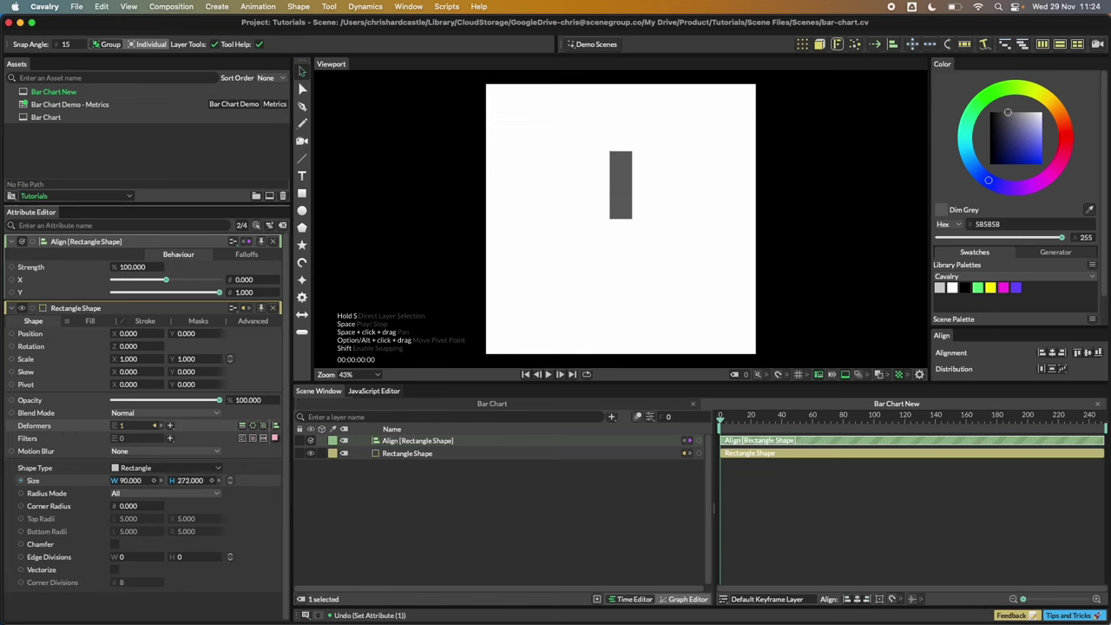
click(458, 487)
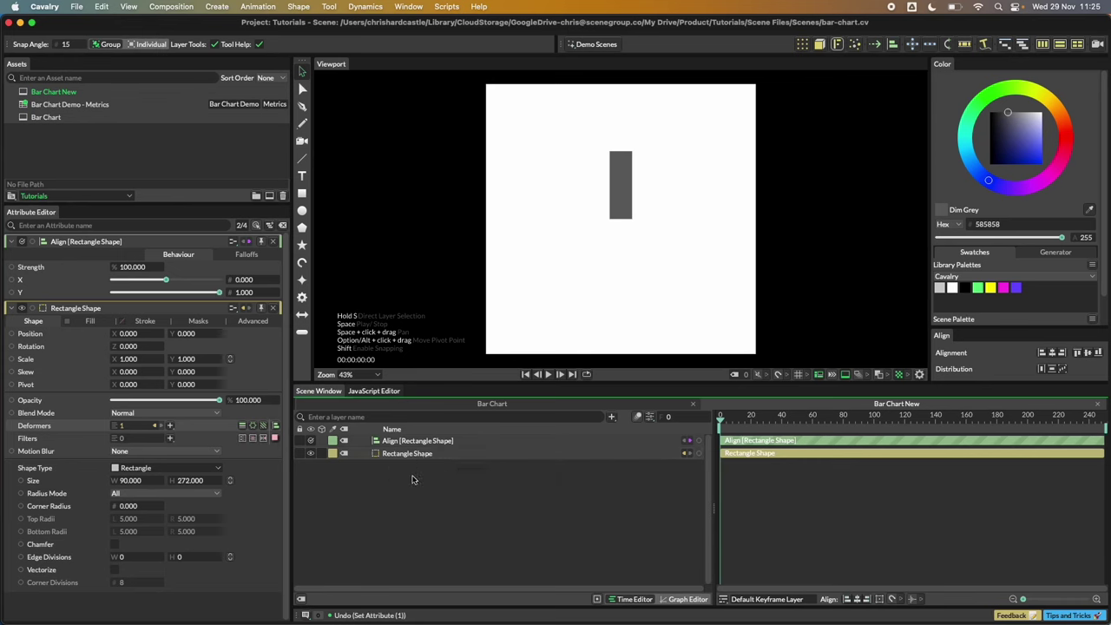
Add a Duplicator layer and connect the rectangle to it as an input shape
click(611, 417)
click(461, 499)
key(Tab)
text(dupl)
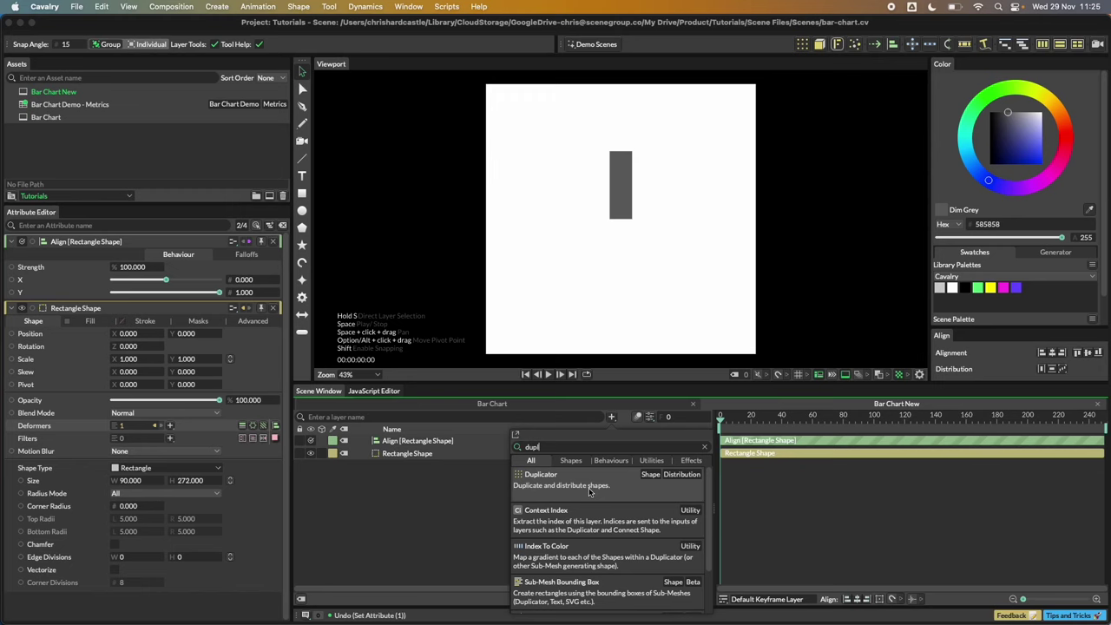
click(590, 483)
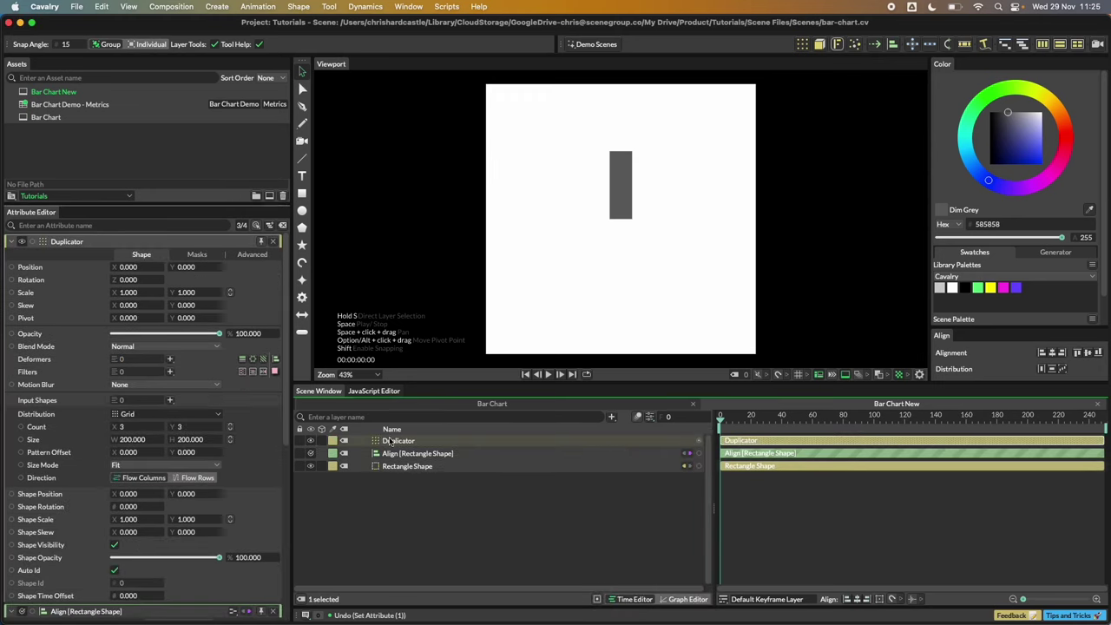
click(411, 468)
drag(414, 467, 144, 403)
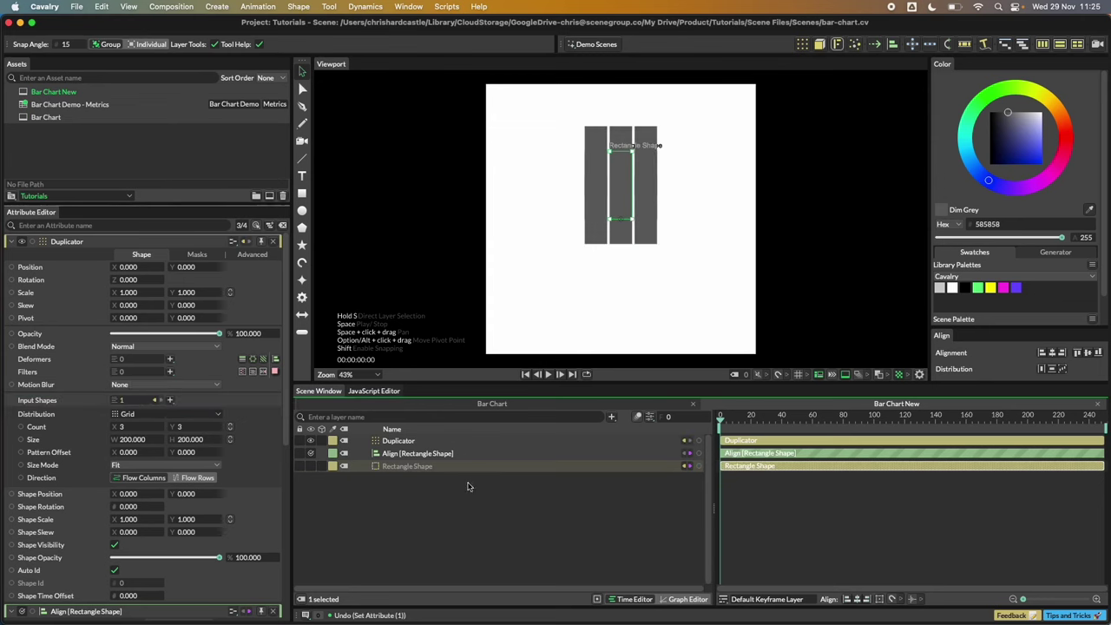
Delete the existing Duplicator layer and create a new one from the rectangle shape
click(400, 441)
key(Delete)
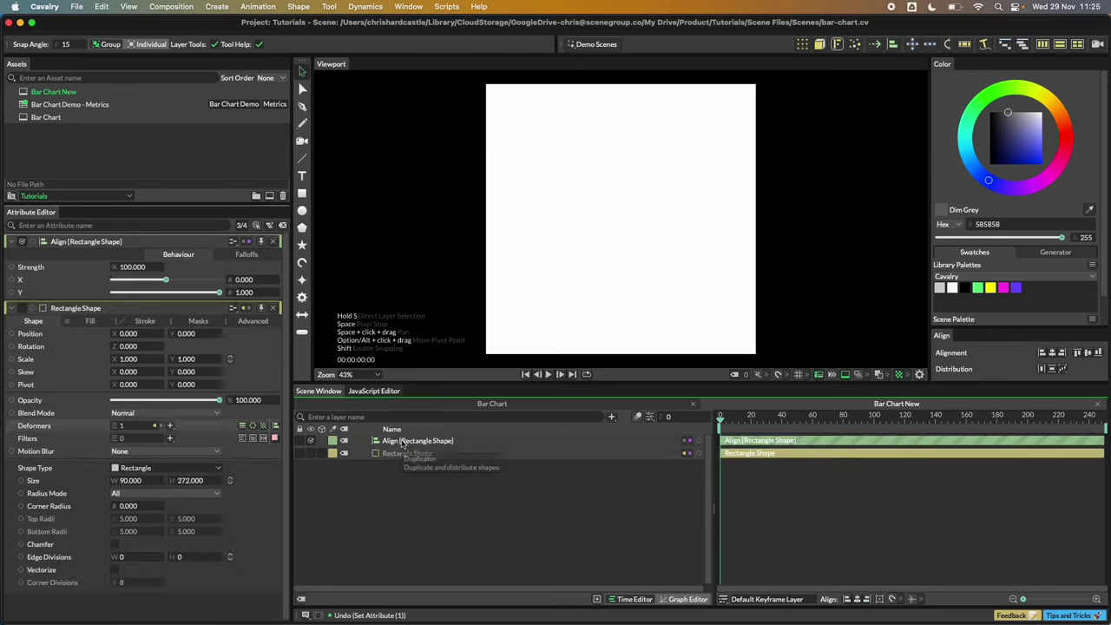
click(407, 455)
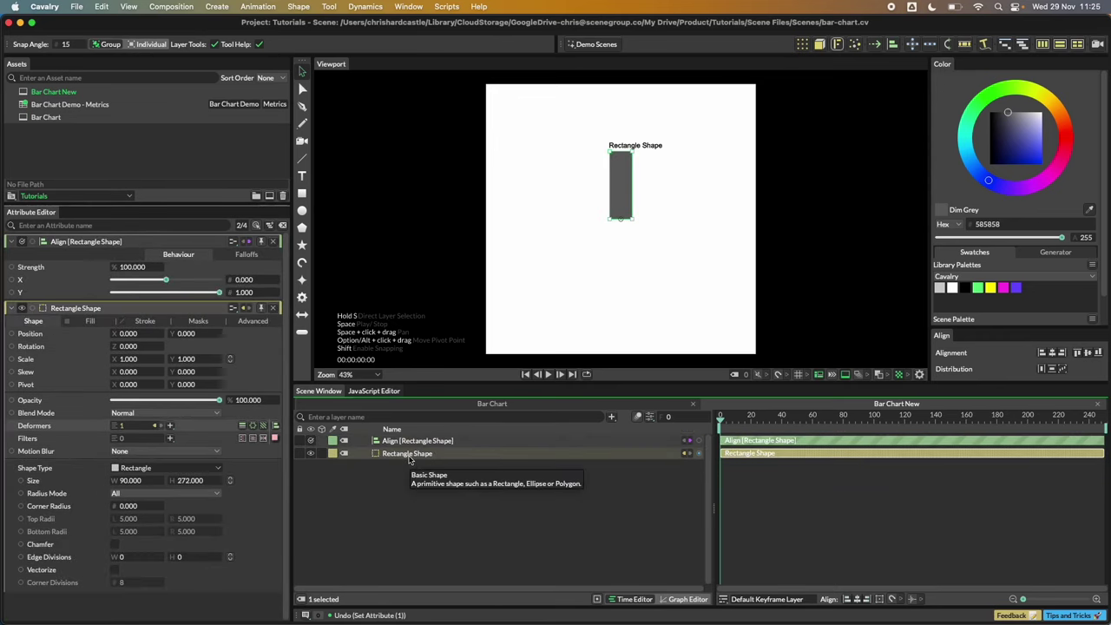
click(803, 44)
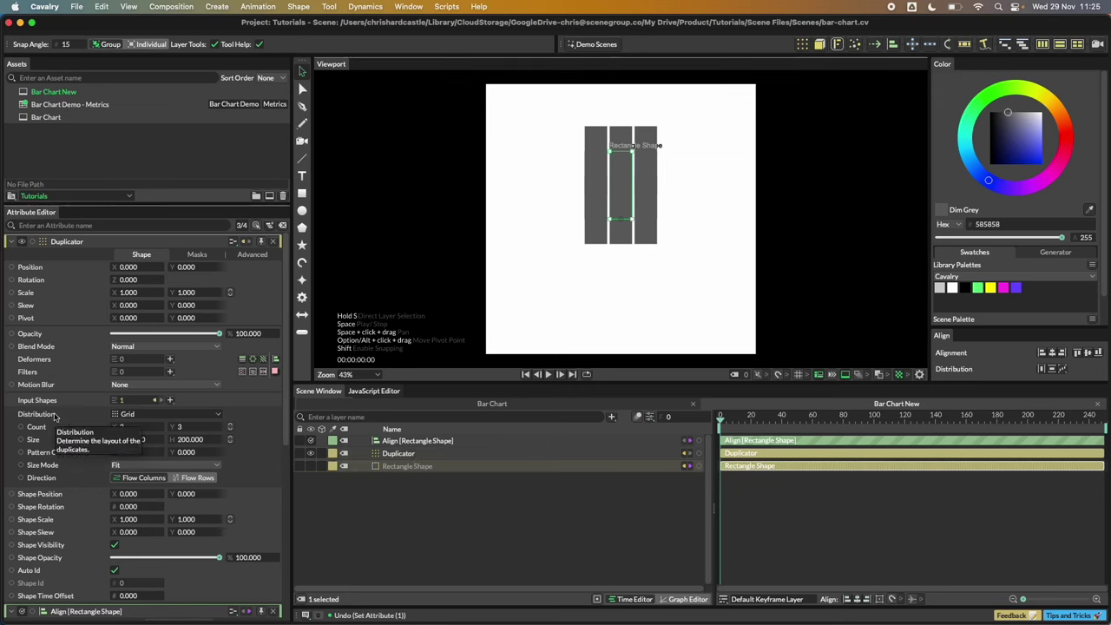
Change the Duplicator's distribution to Linear and set its count to 6
click(149, 415)
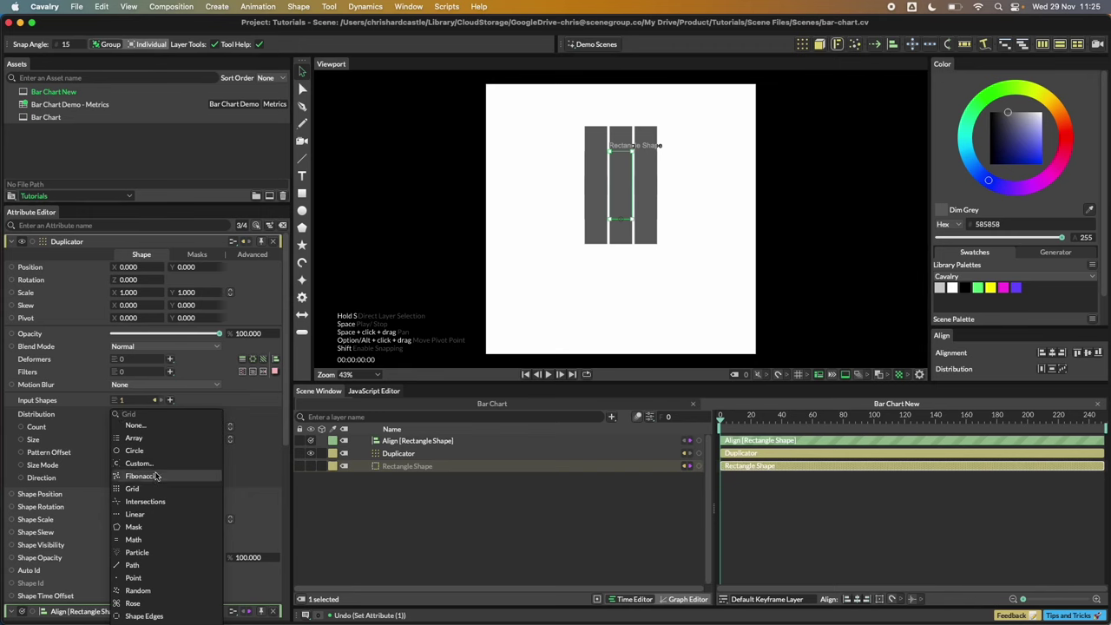
click(135, 515)
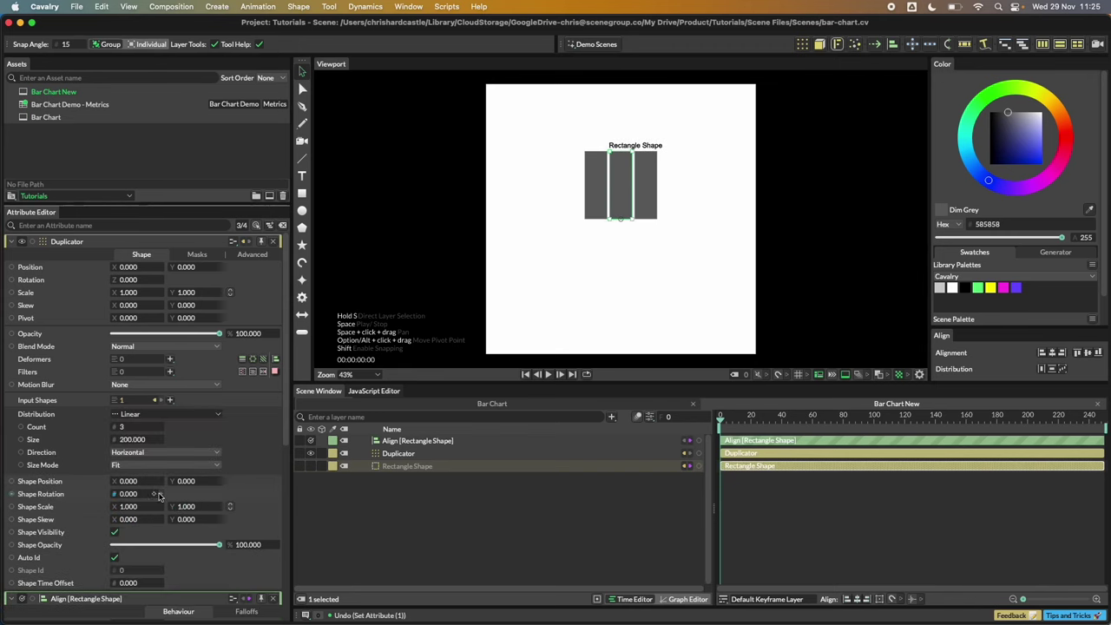
click(131, 427)
text(6)
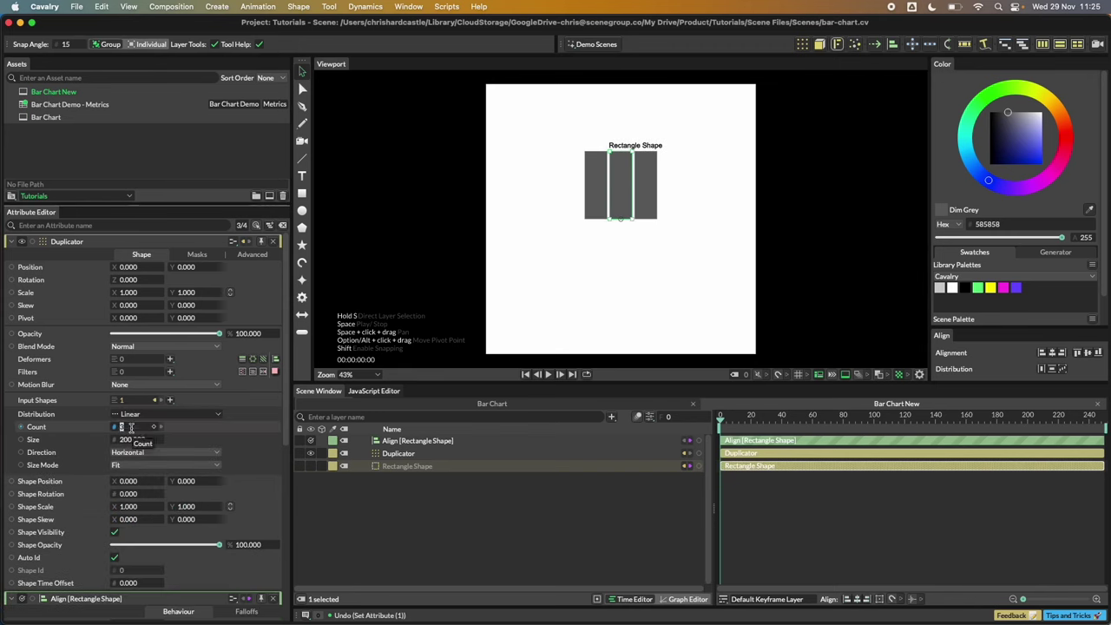
Set the Duplicator's size to 90 and its size mode to Step
click(133, 439)
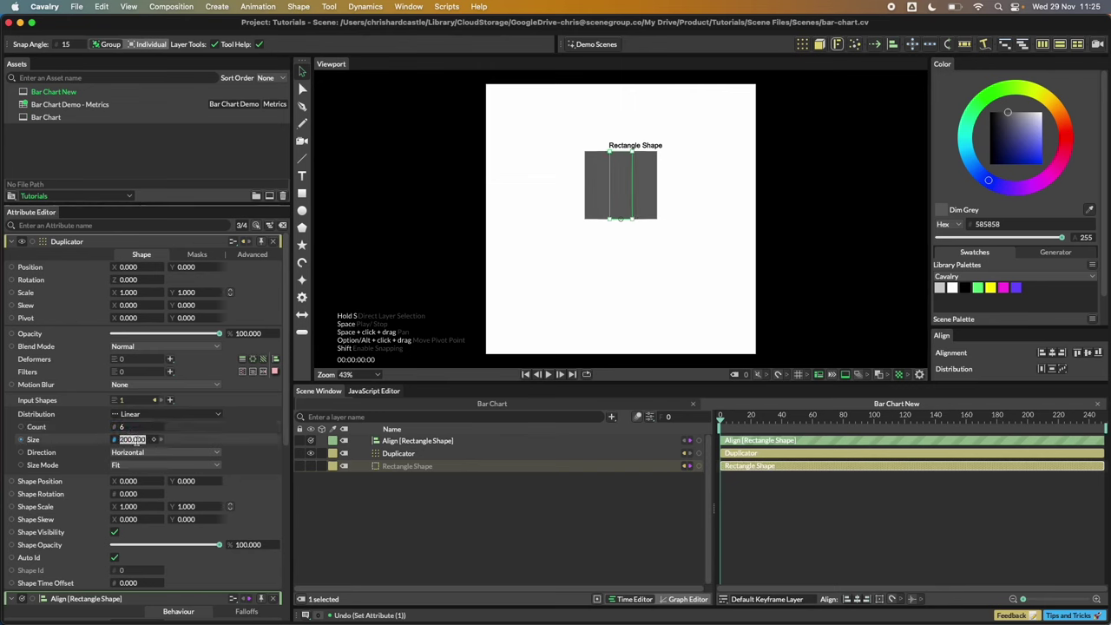
text(90)
key(Return)
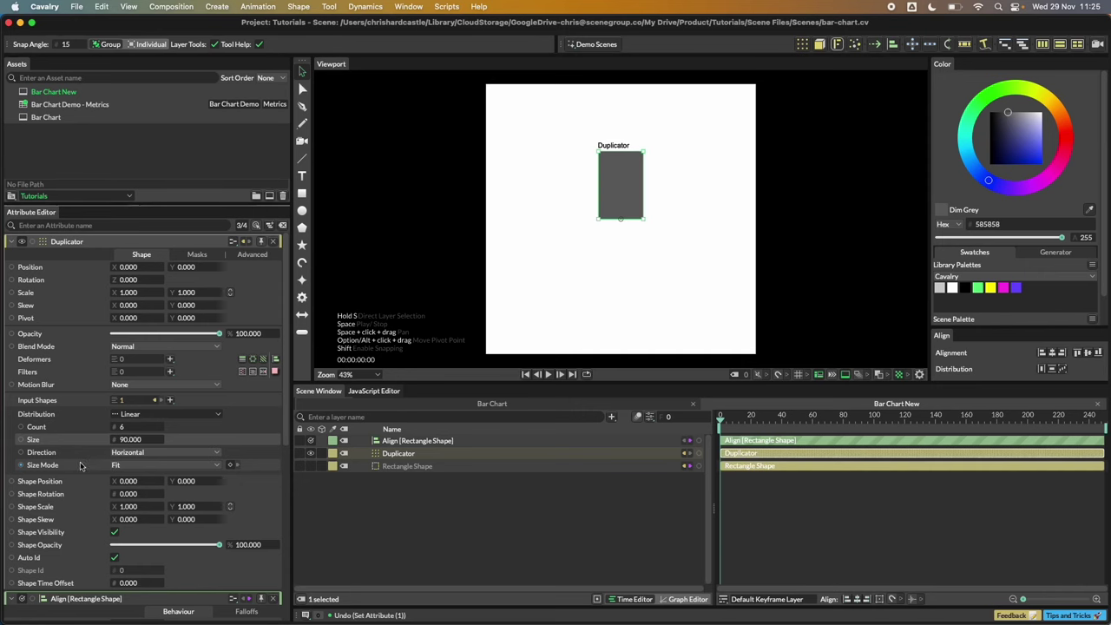
click(124, 466)
click(128, 478)
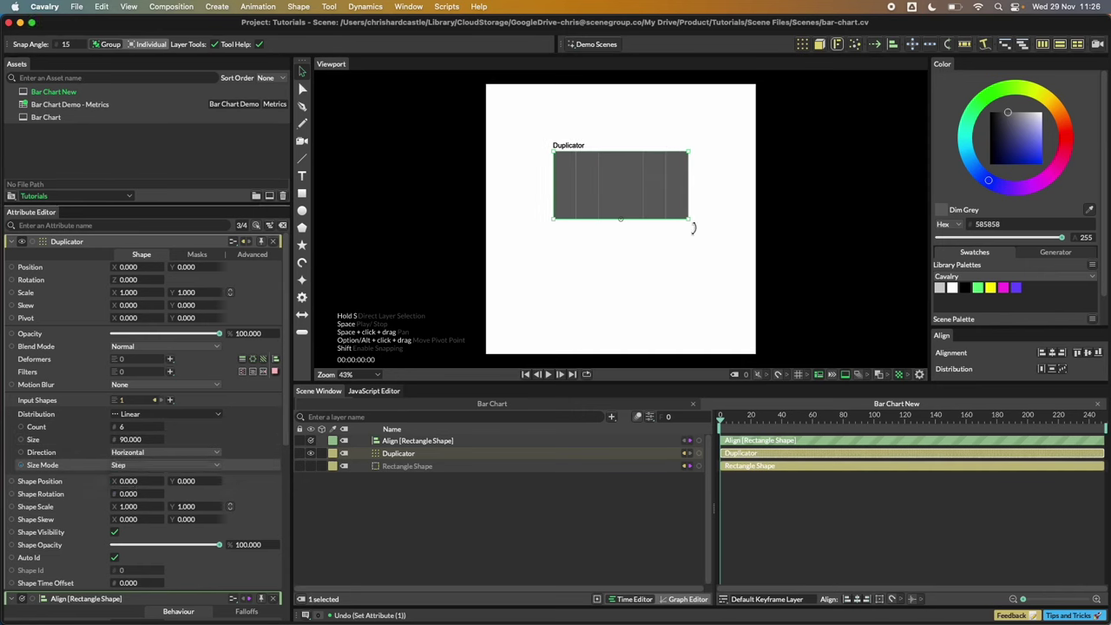
Reduce the source rectangle's height to 216, leaving its width at 90, and clear the selection
scroll(689, 224, up, 3)
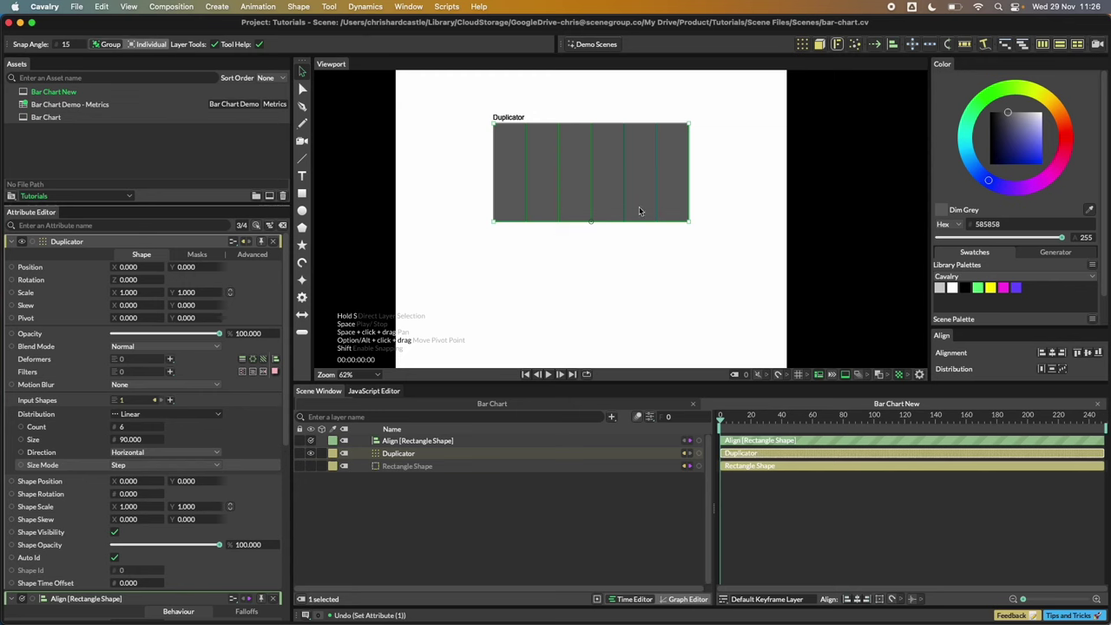
scroll(489, 337, down, 1)
click(392, 467)
scroll(201, 509, down, 8)
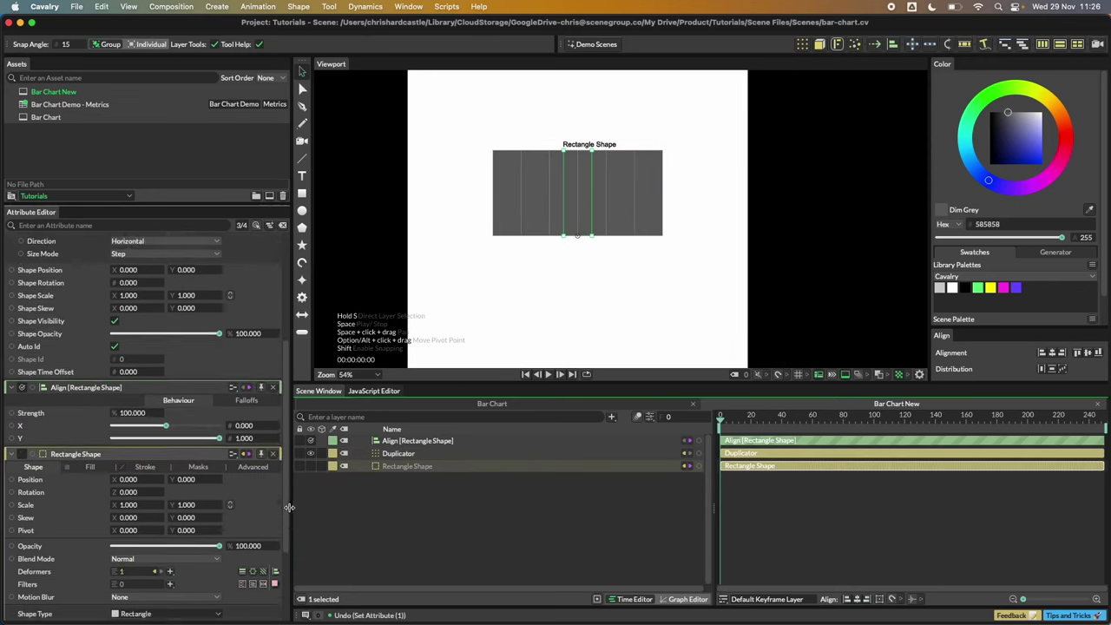
mouse_move(189, 496)
mouse_down()
mouse_move(200, 495)
mouse_move(183, 496)
mouse_up()
drag(200, 205, 199, 214)
click(127, 165)
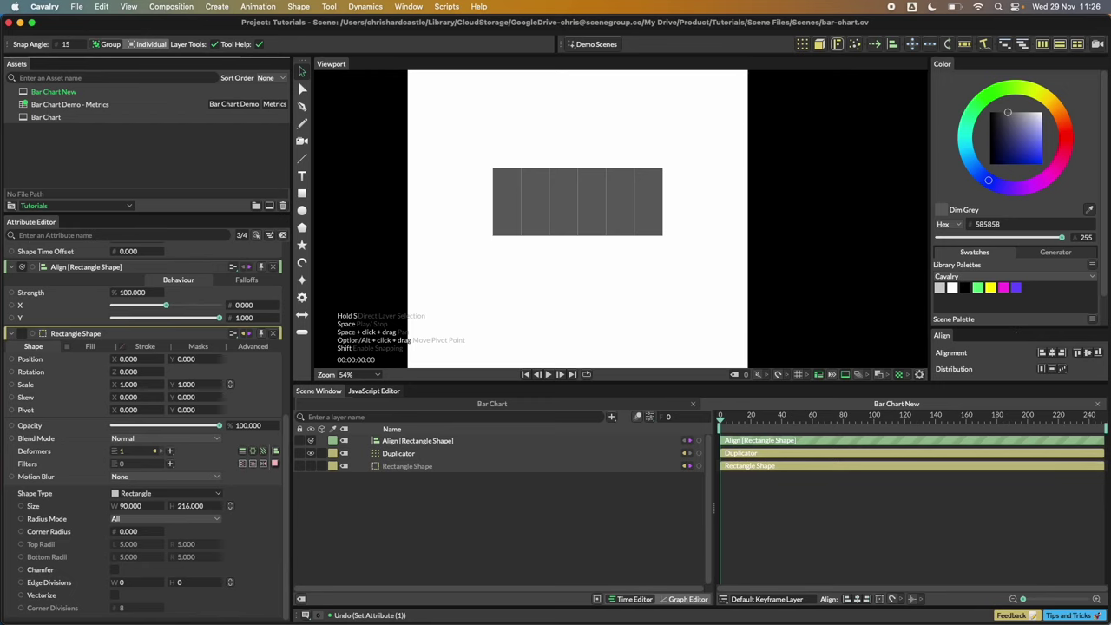
Switch to the Bar Chart Demo spreadsheet in Chrome and examine its Week, Engagement and Growth columns
key(super+Tab)
double_click(630, 89)
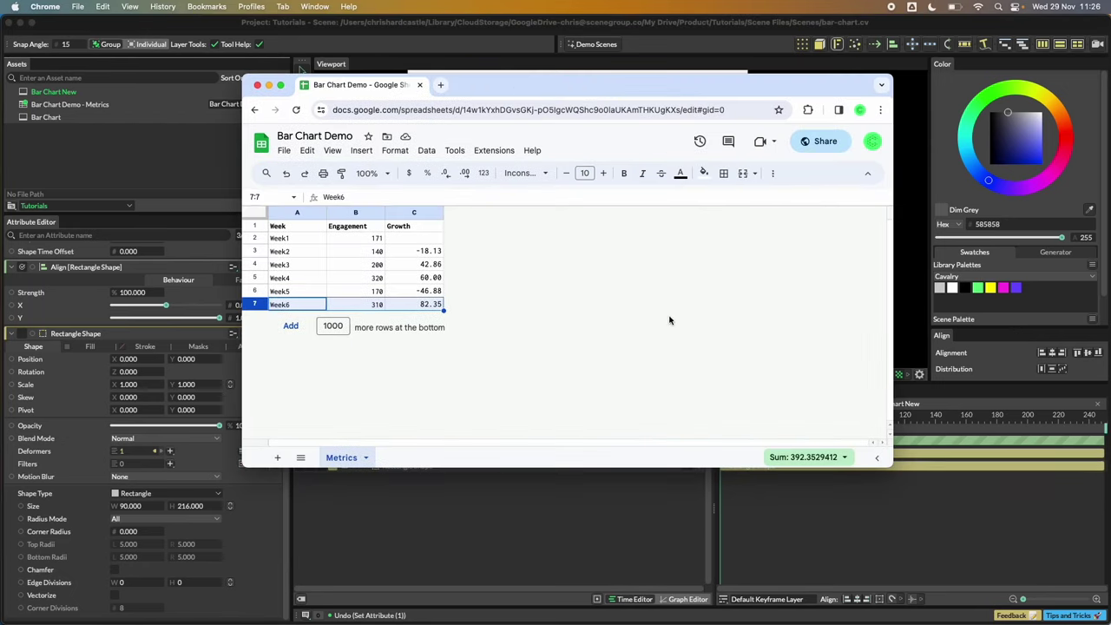
click(296, 215)
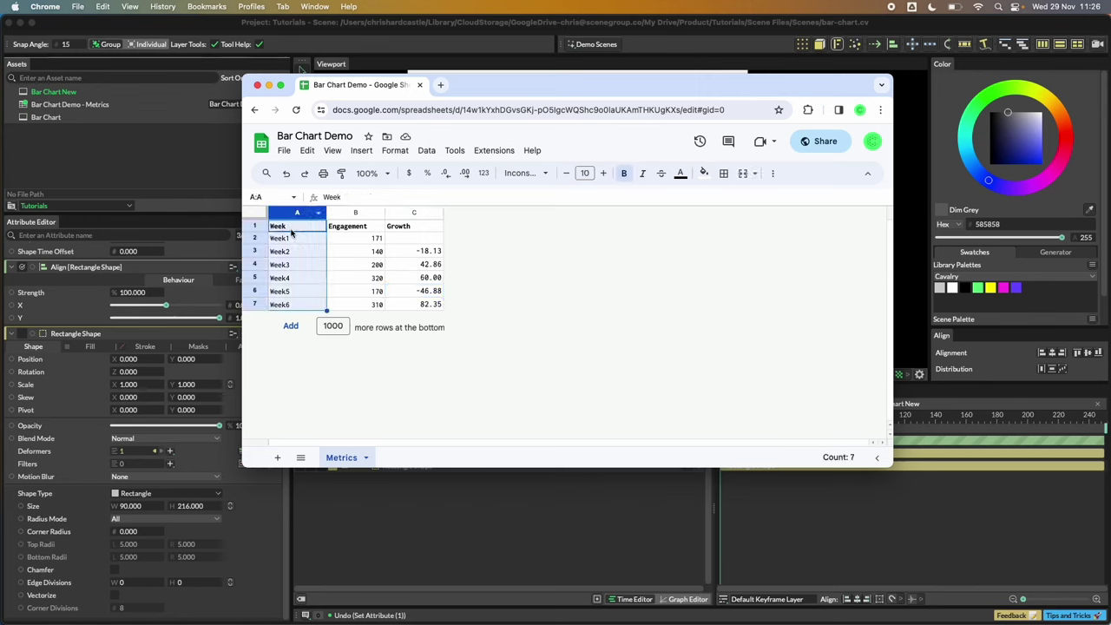
click(356, 213)
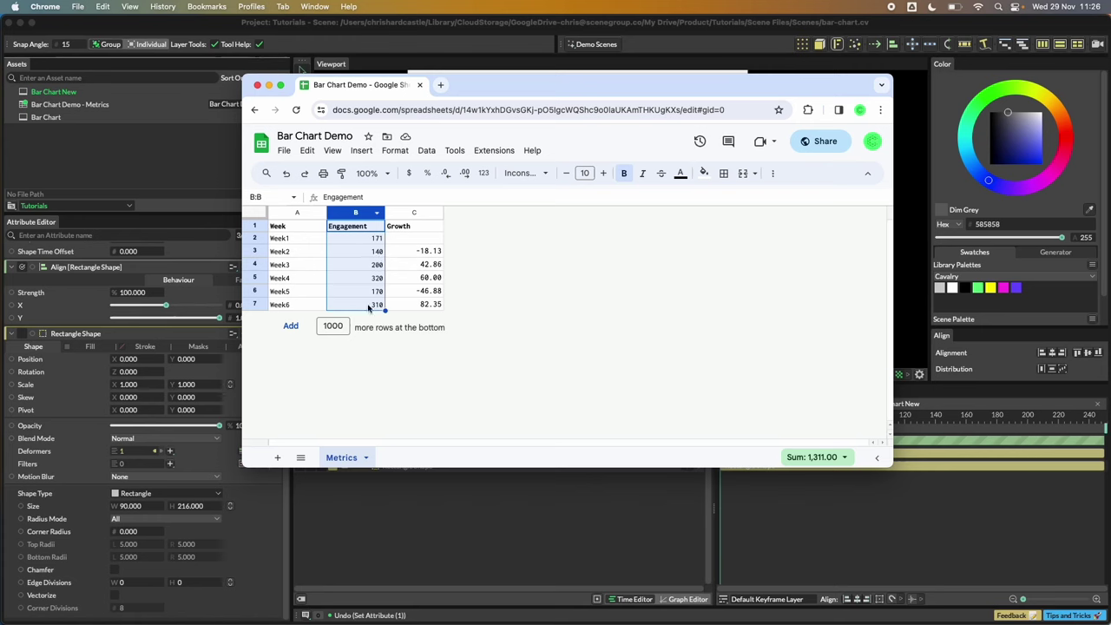
click(405, 212)
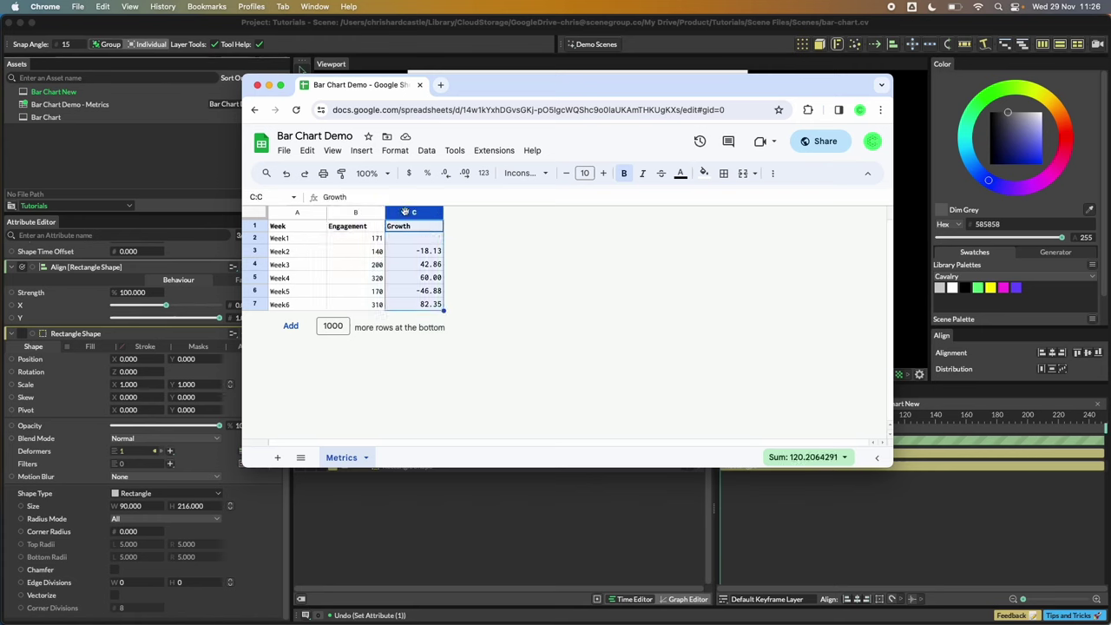
click(356, 214)
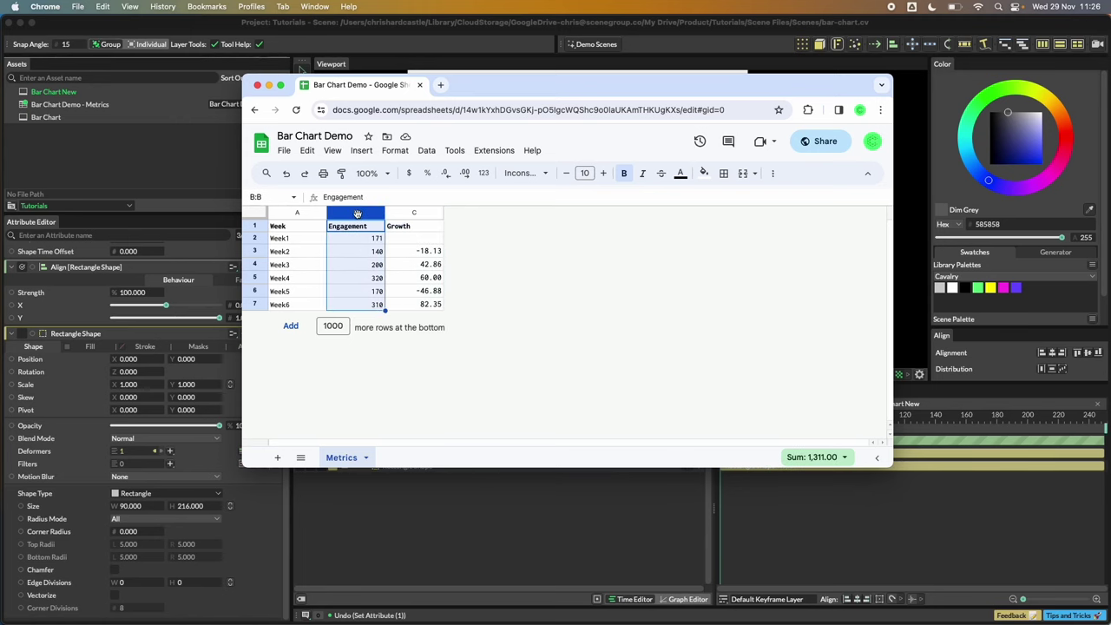
drag(738, 82, 732, 70)
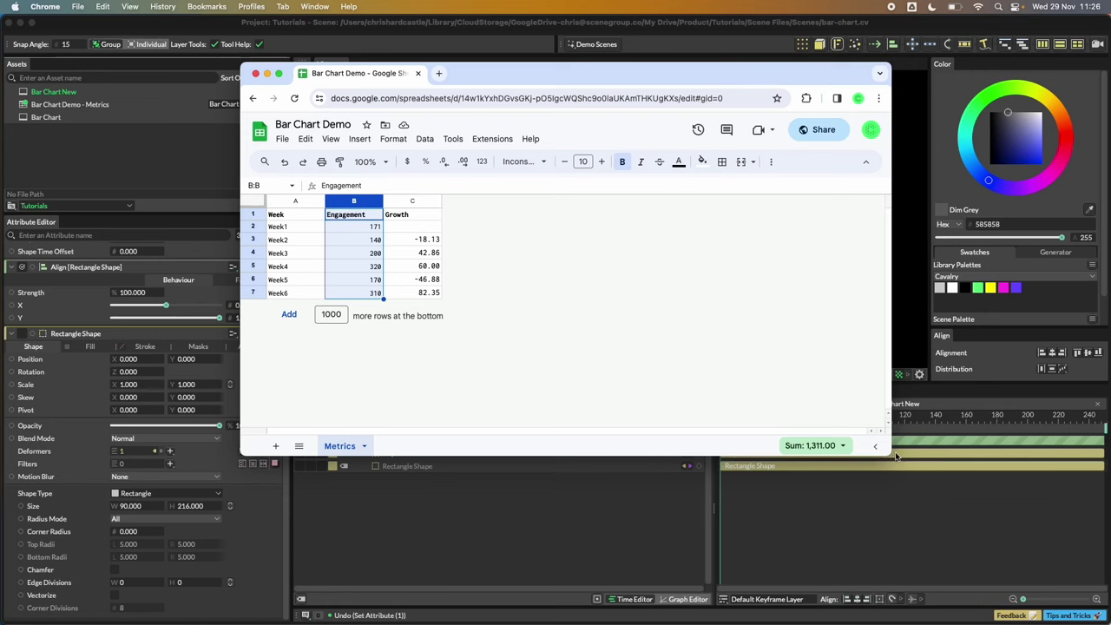
drag(887, 451, 894, 458)
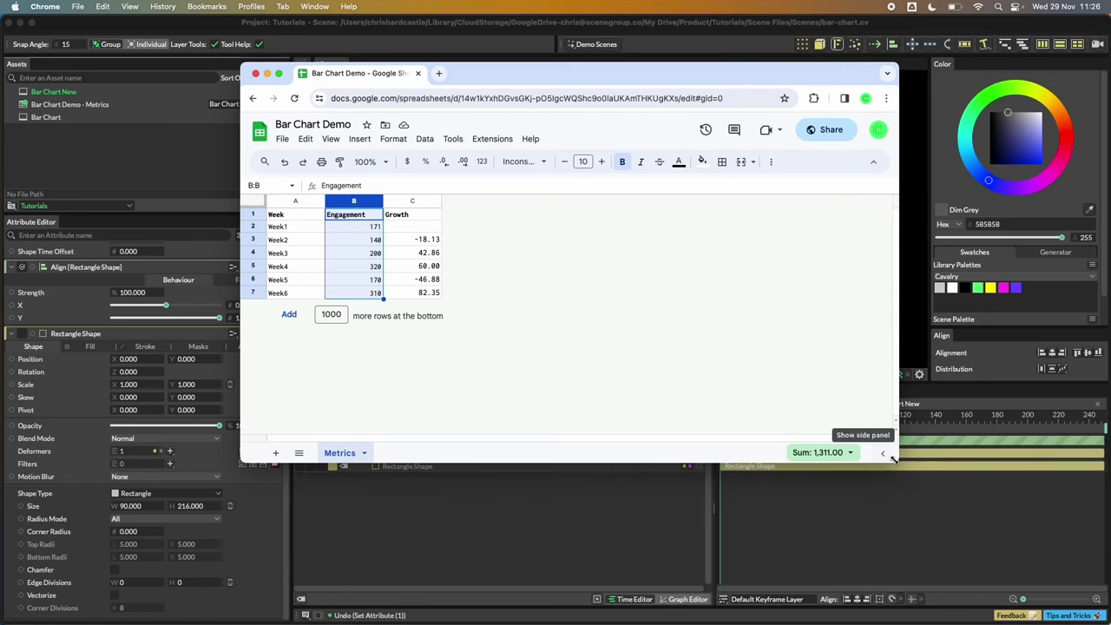
drag(550, 75, 562, 73)
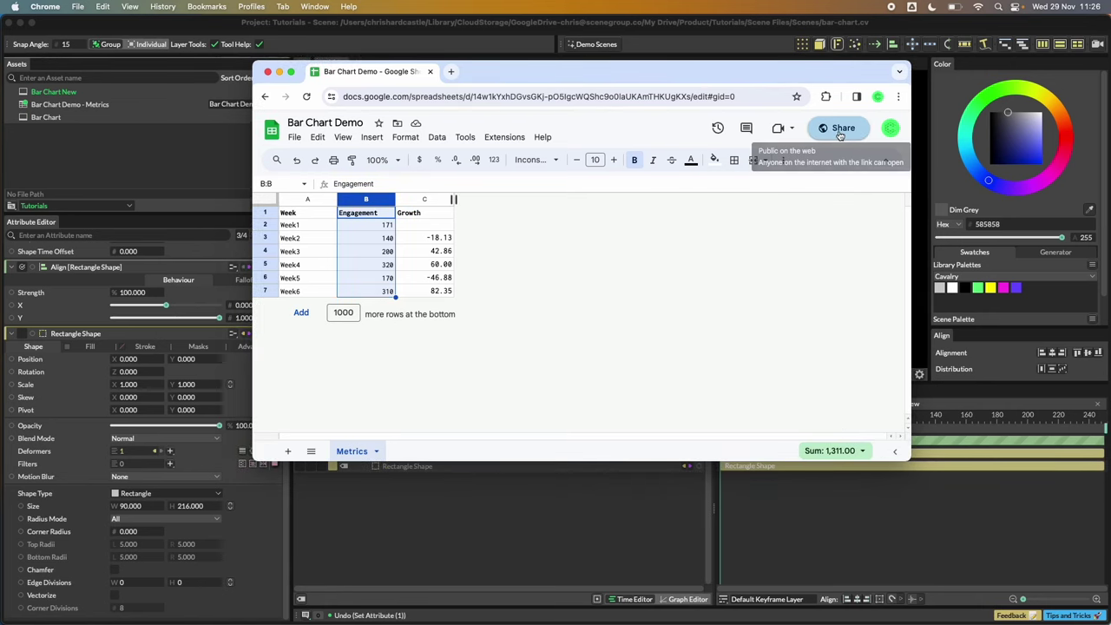
Review the spreadsheet's general access and link role in its sharing settings, and copy the share link
click(847, 129)
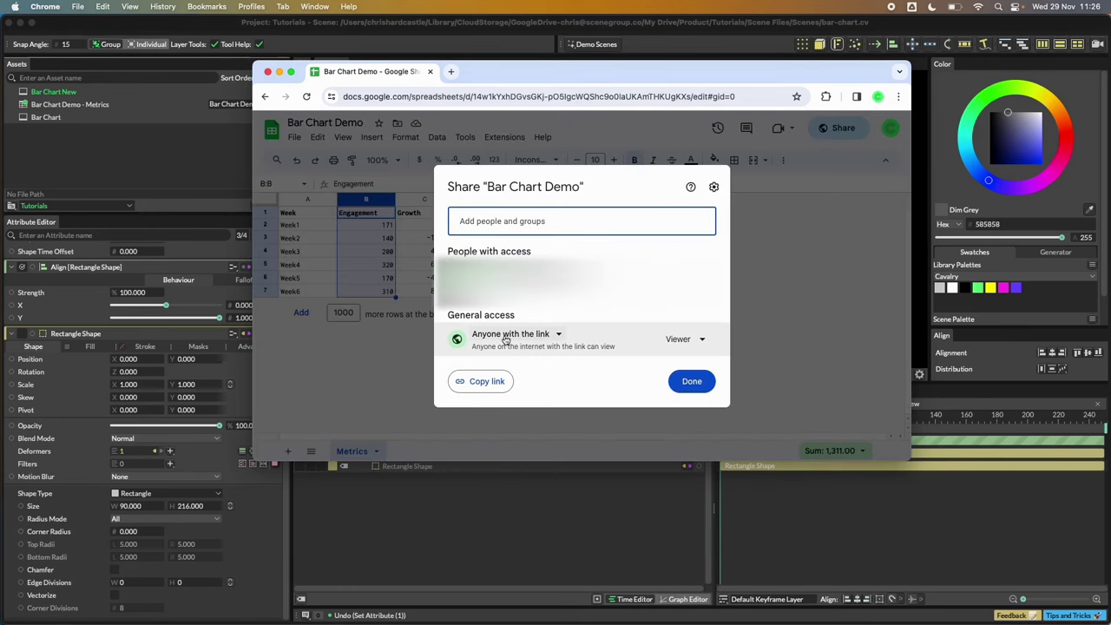
click(704, 341)
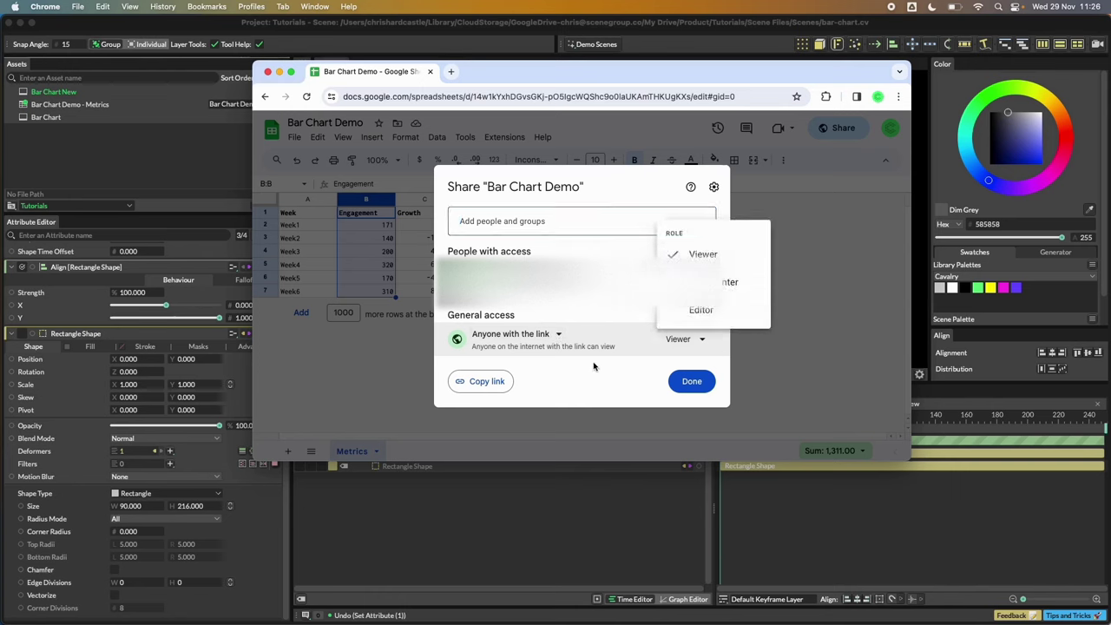
click(502, 345)
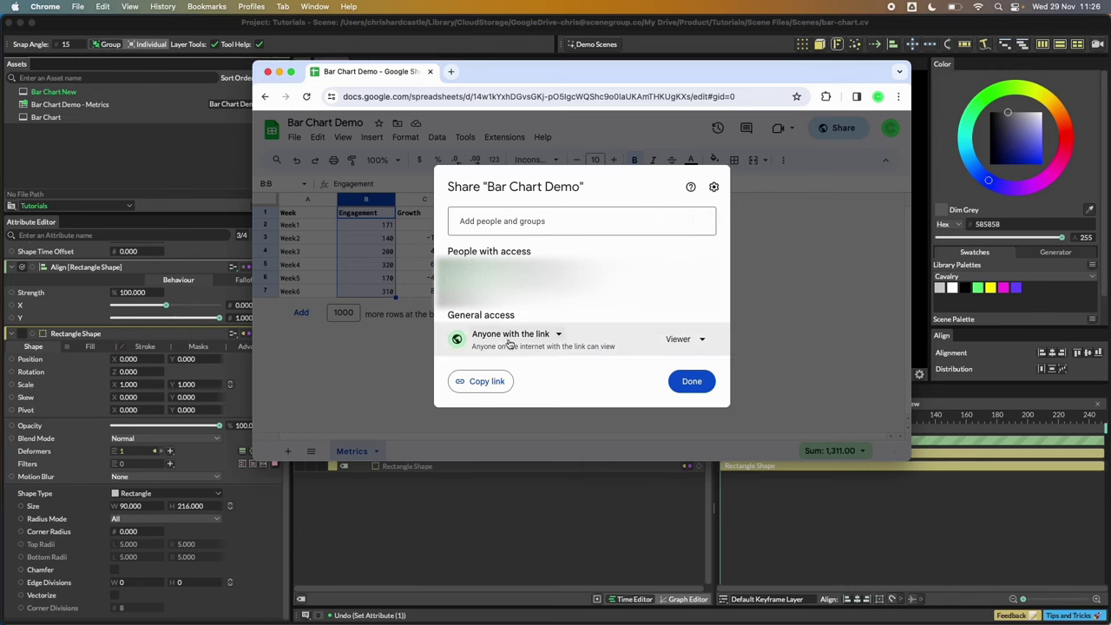
click(488, 383)
click(693, 382)
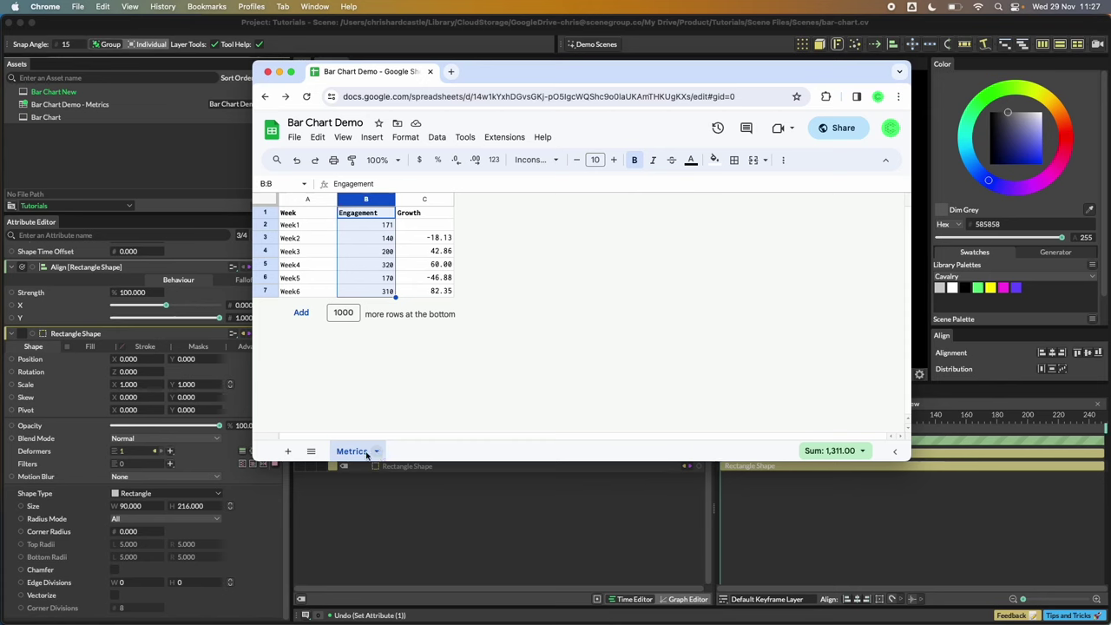
Add a new blank sheet to the spreadsheet and inspect the sharing settings and the new sheet's URL
click(289, 452)
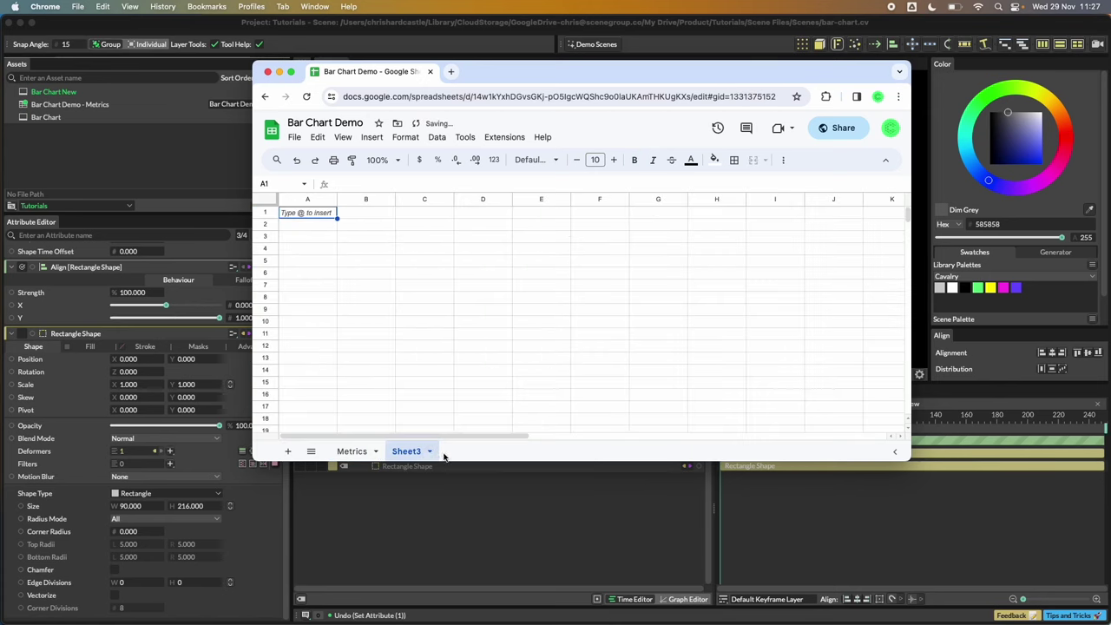
click(835, 128)
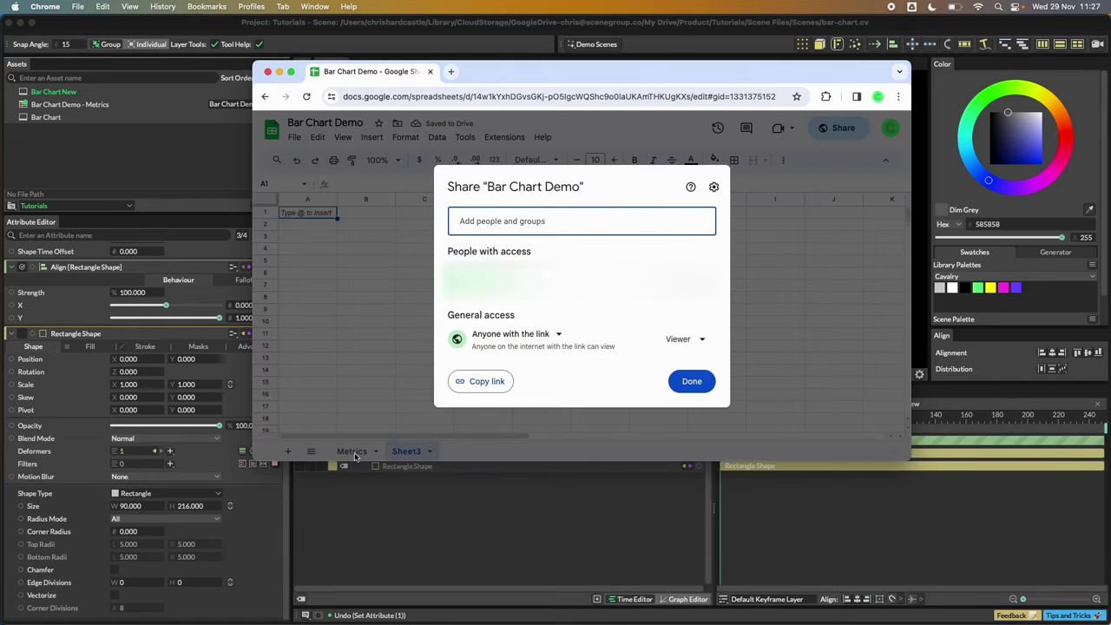
click(687, 380)
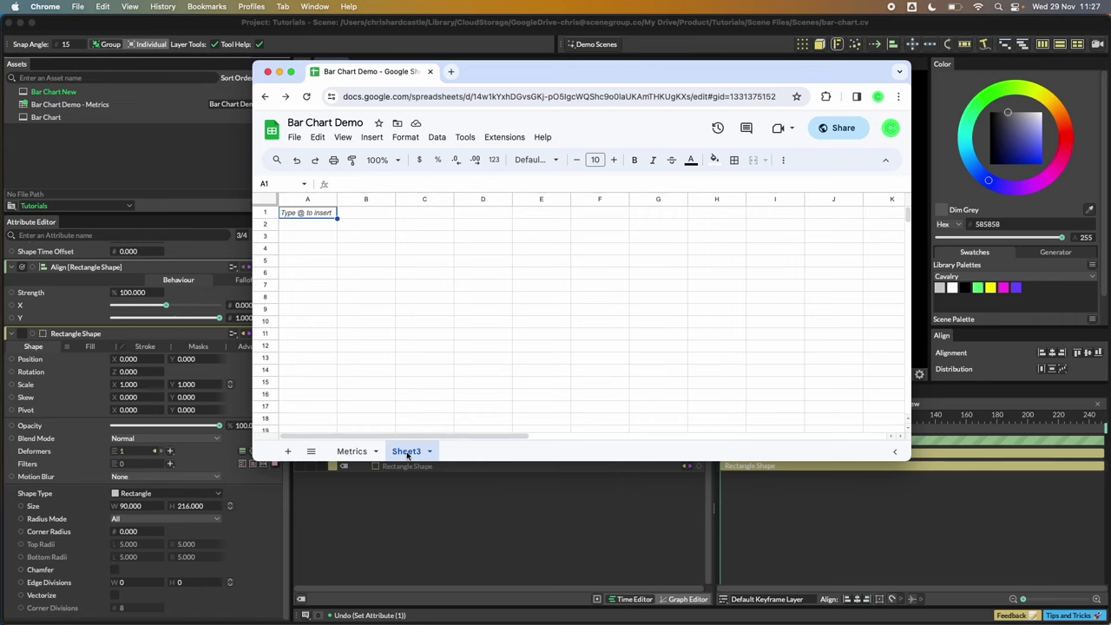
click(574, 99)
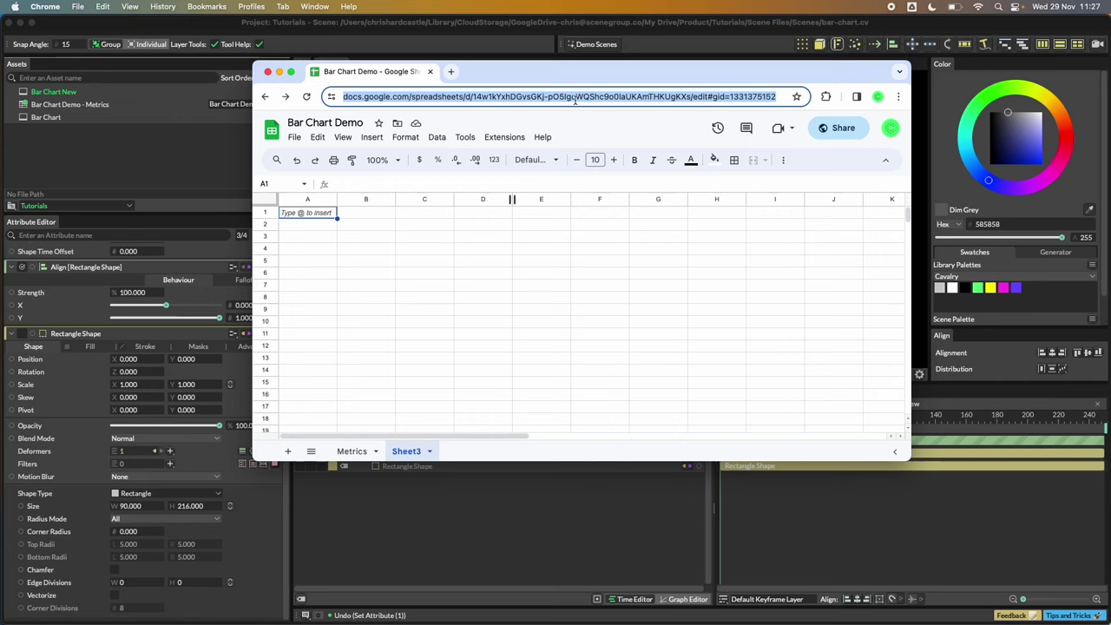
Copy the Metrics sheet's URL and try to import it into Cavalry as a Google Sheet asset
click(354, 451)
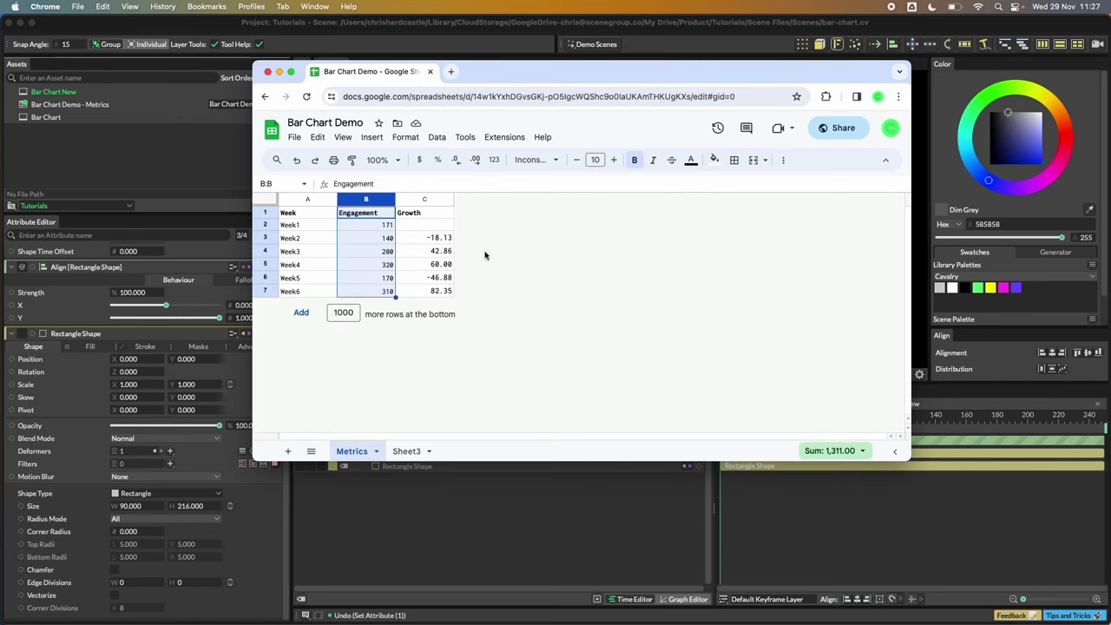
click(744, 96)
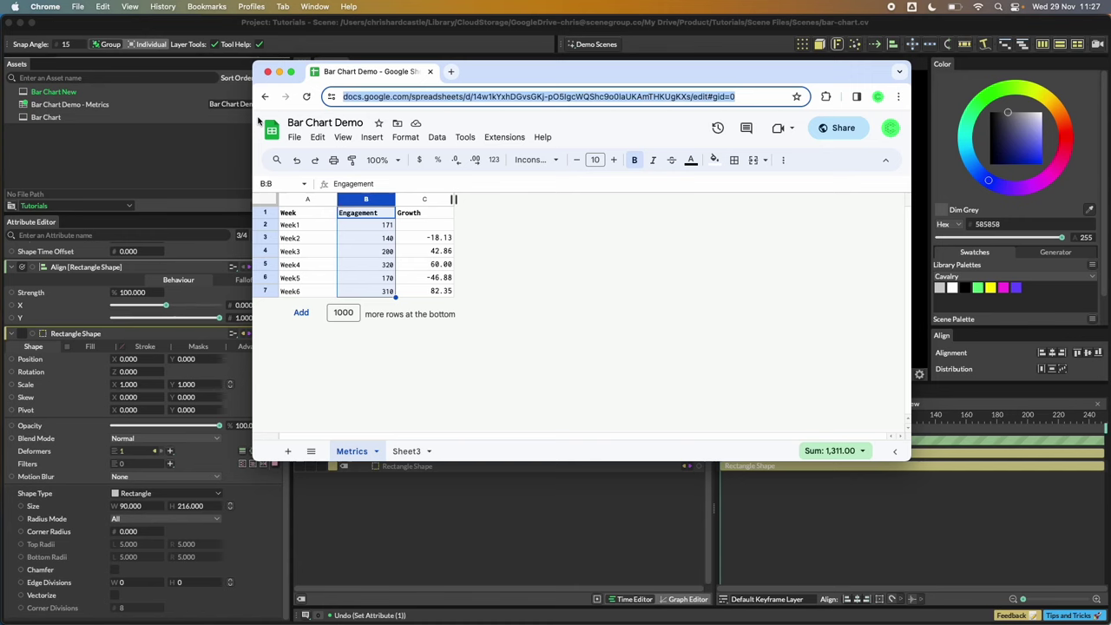
click(189, 24)
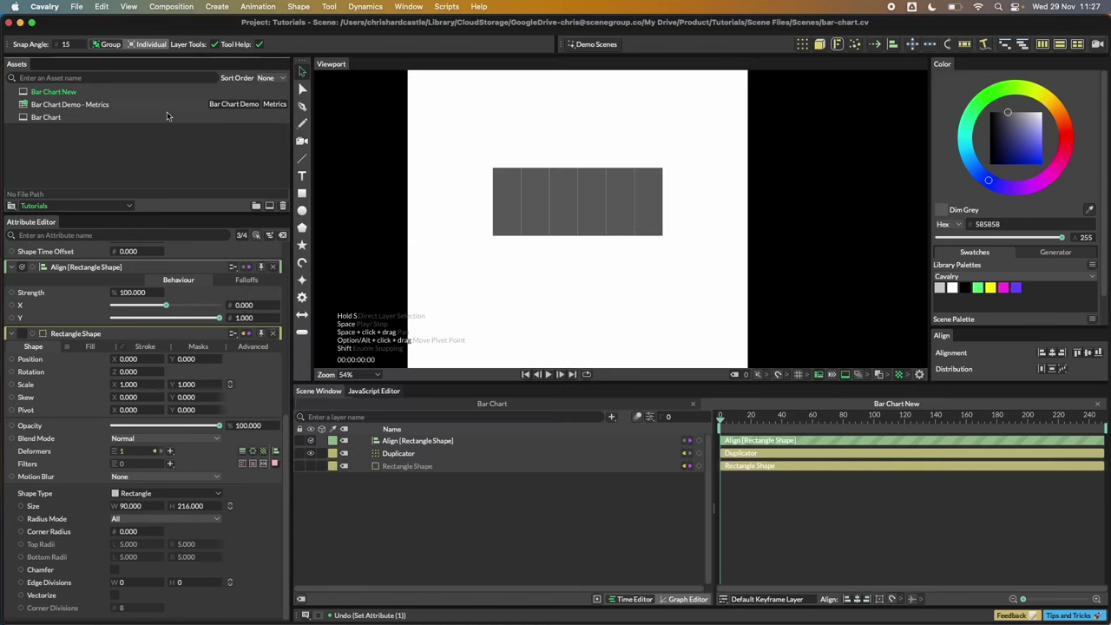
right_click(133, 154)
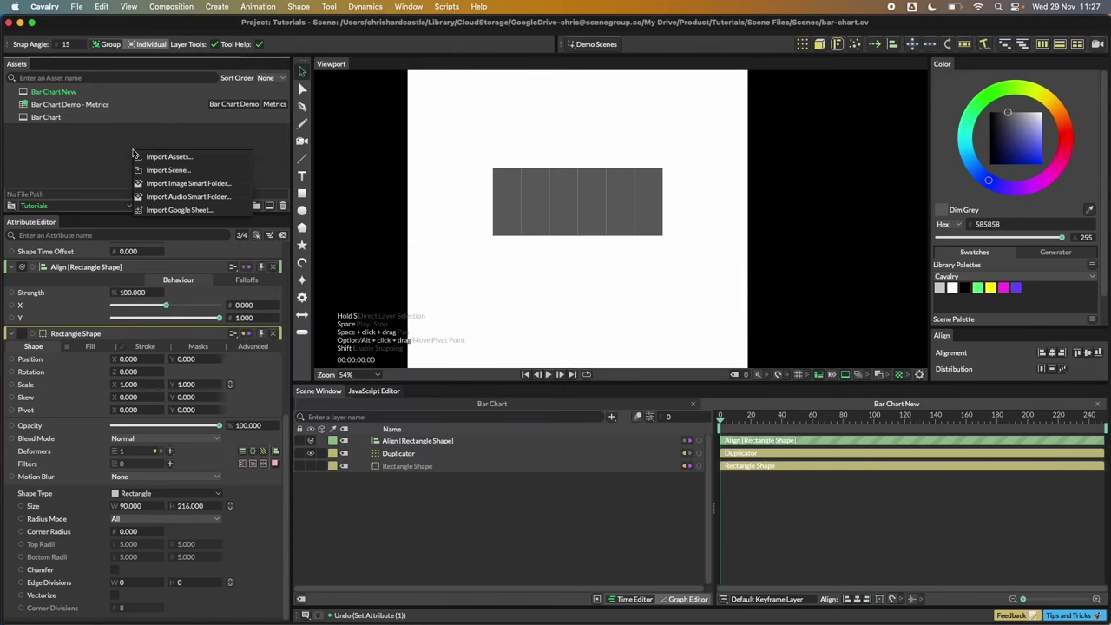
click(172, 210)
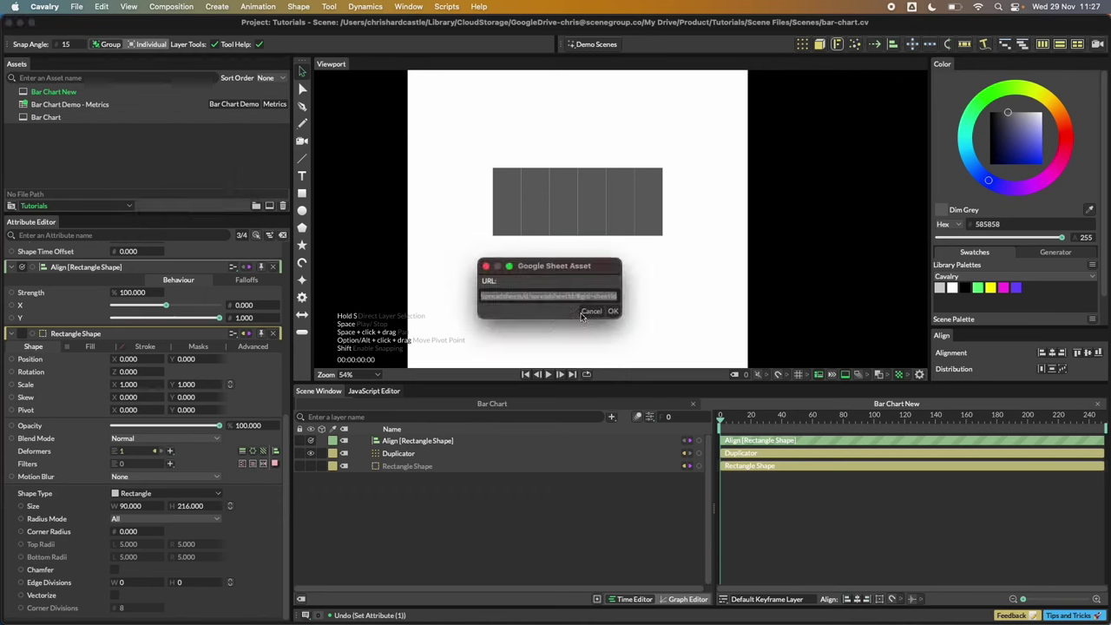
key(super+v)
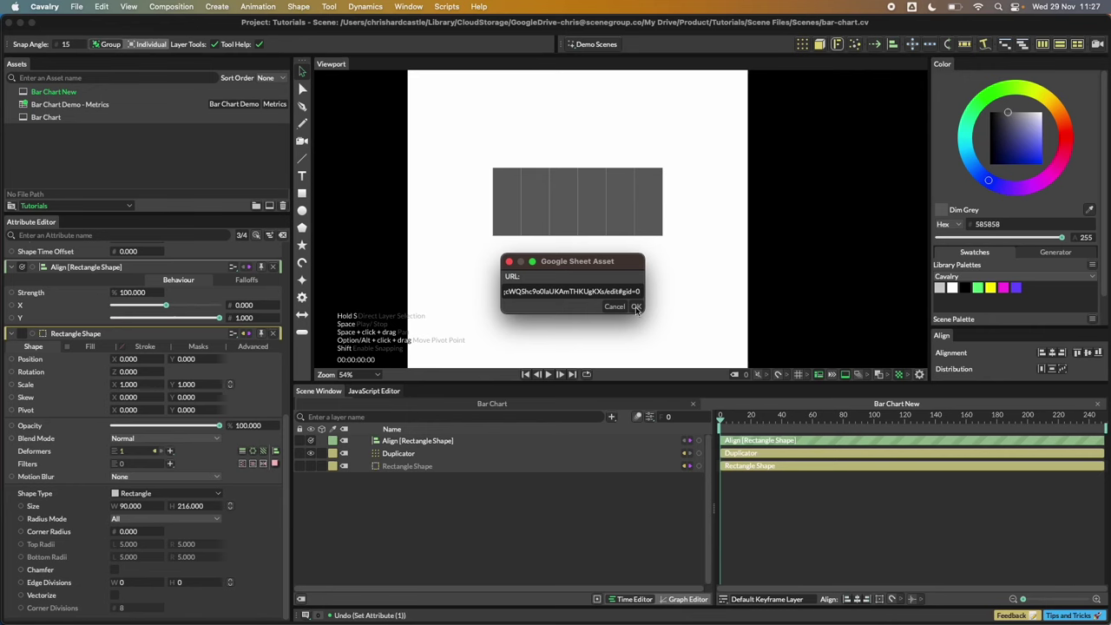
click(614, 307)
click(62, 106)
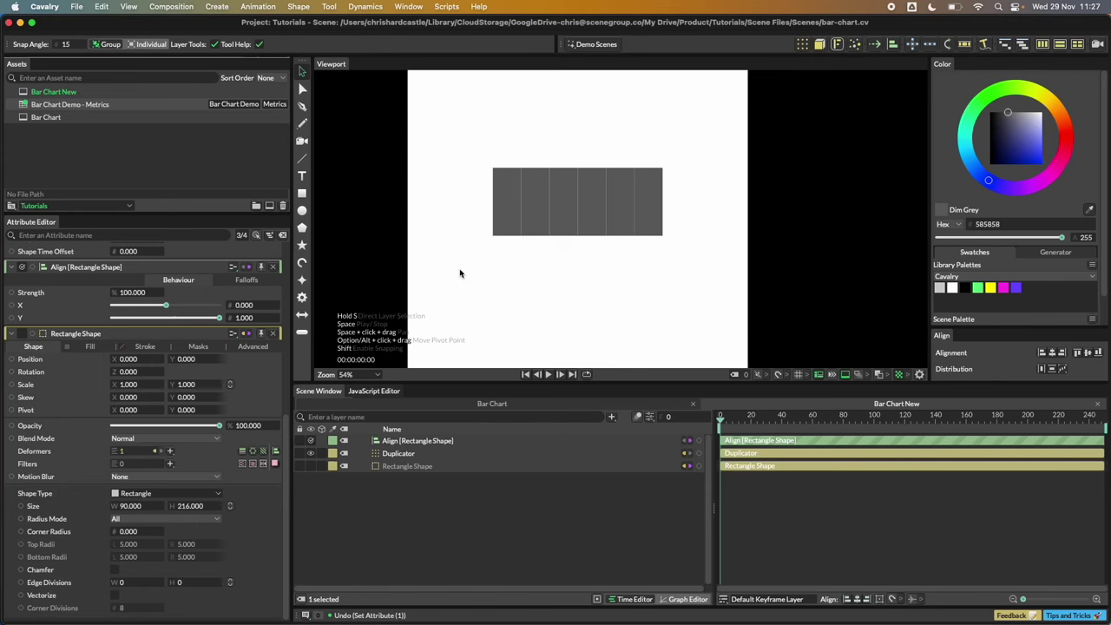
Try adding a Spreadsheet utility layer fed by the Bar Chart Demo - Metrics asset, and remove it again
click(461, 504)
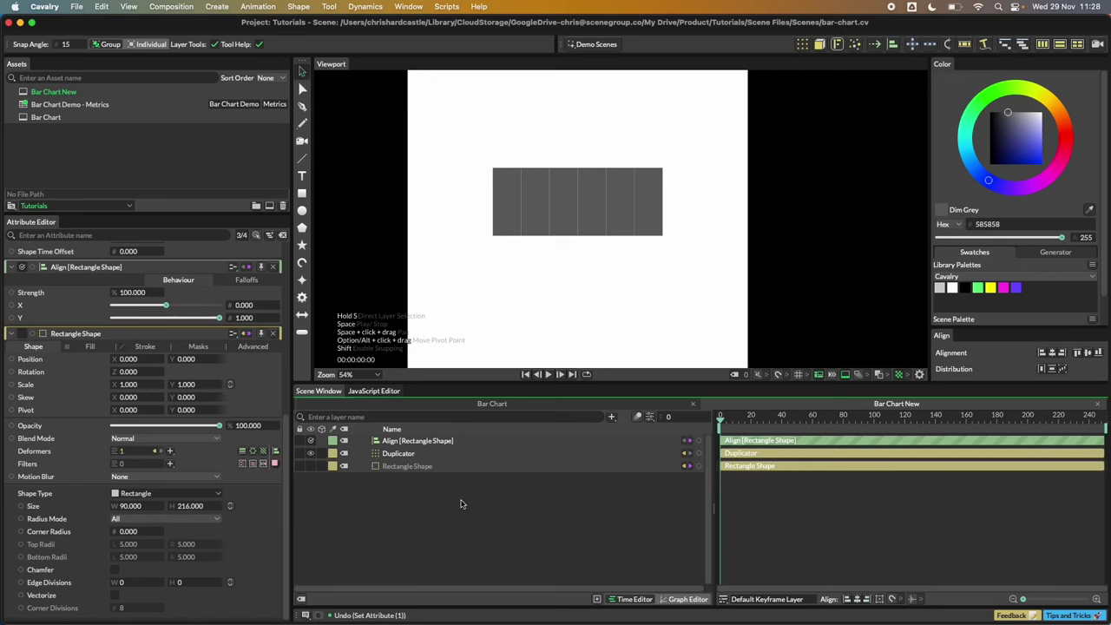
key(Tab)
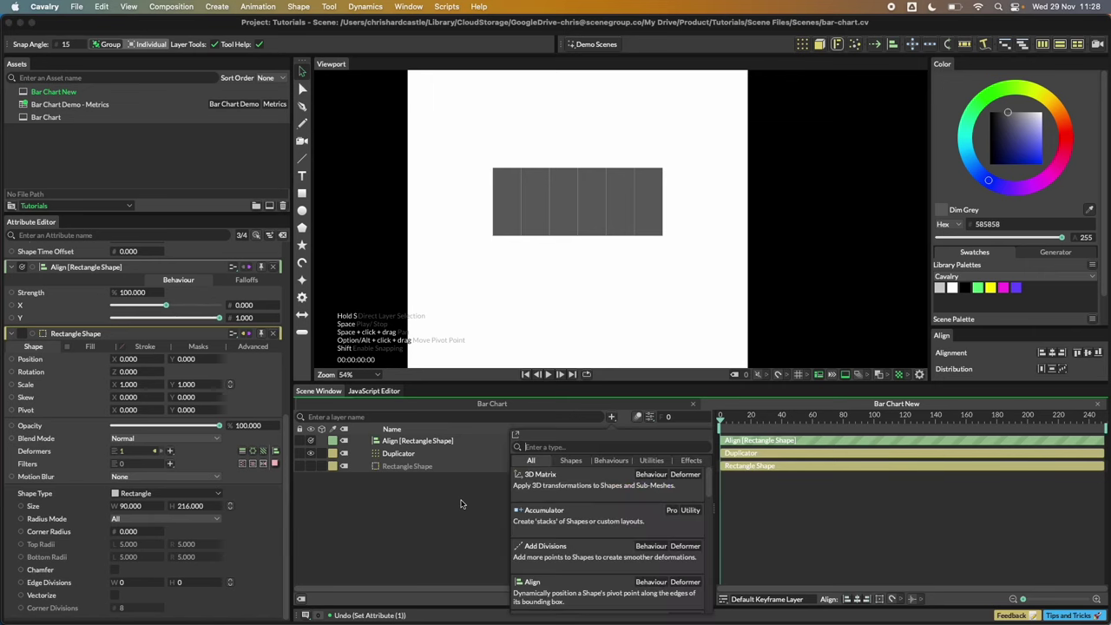
text(spre)
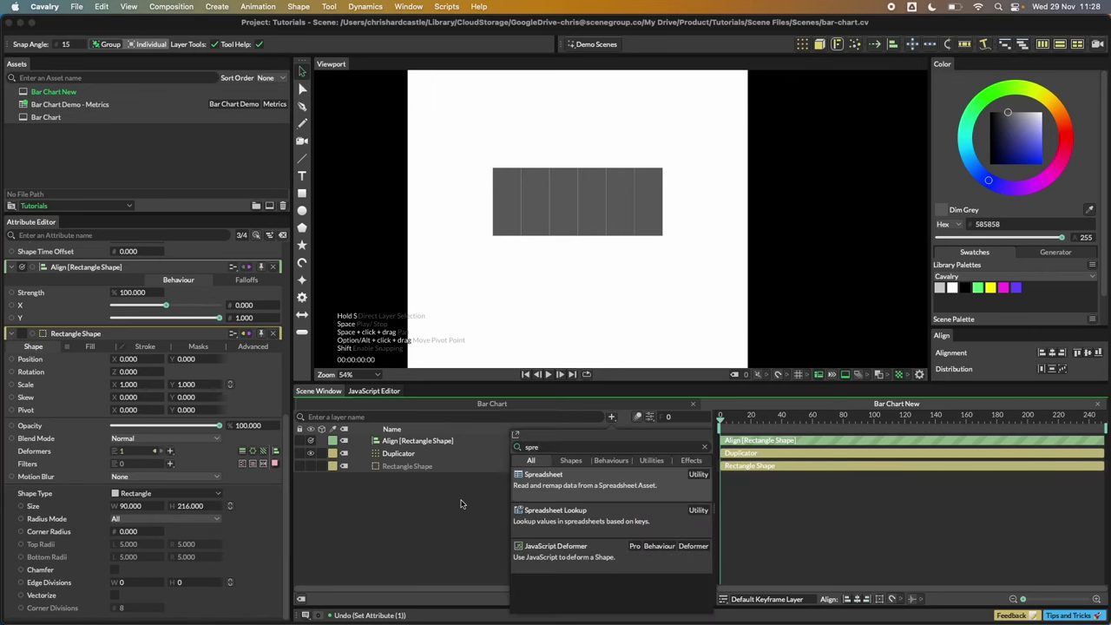
text(ad)
click(555, 486)
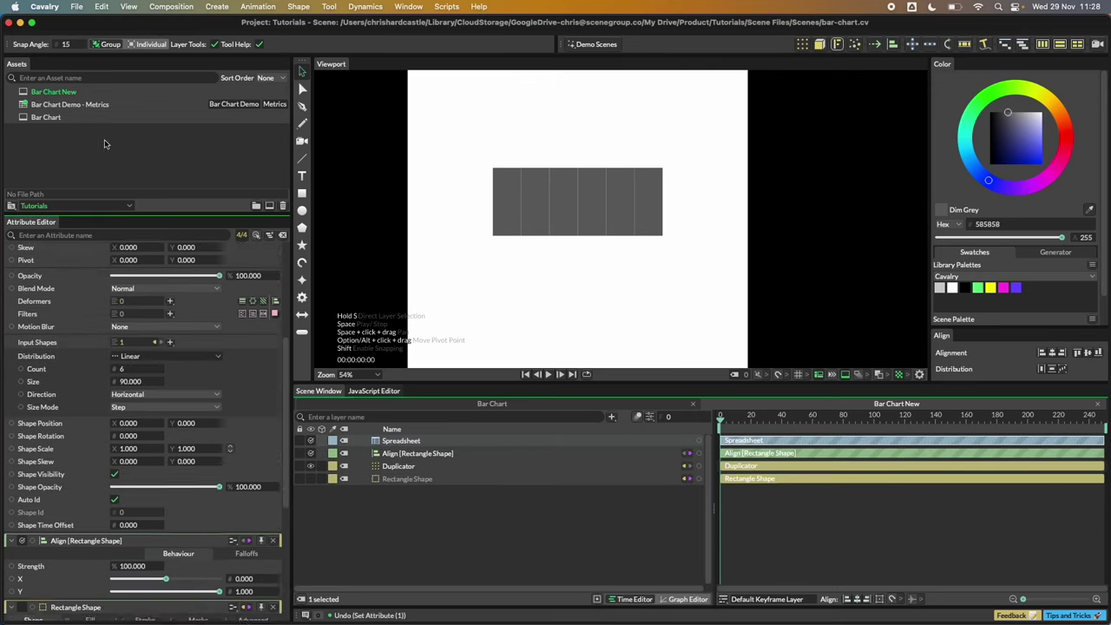
drag(63, 104, 147, 266)
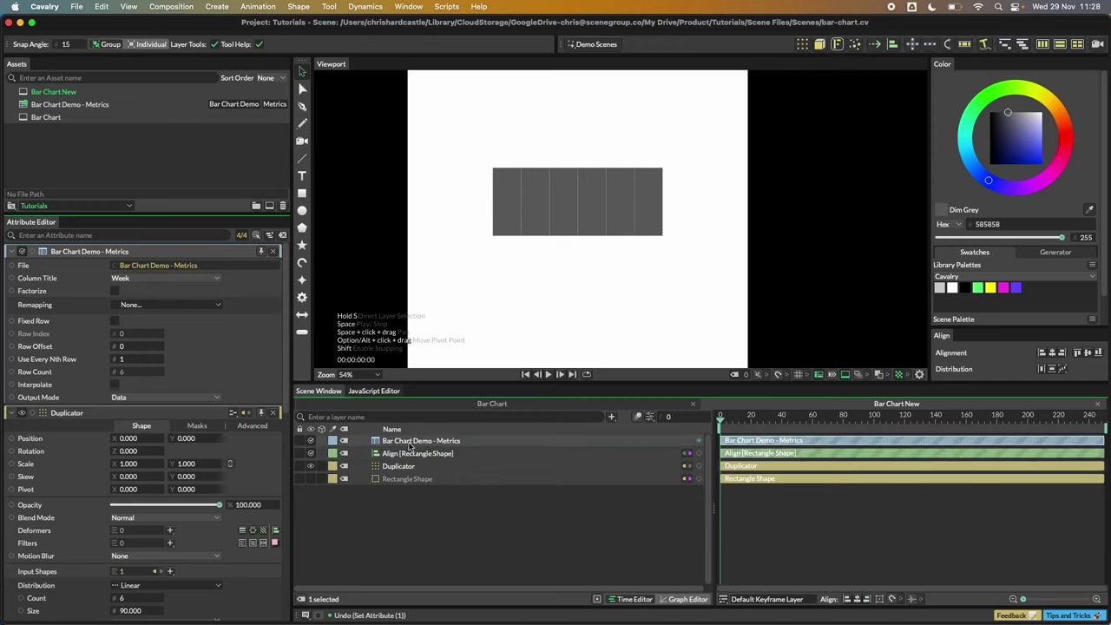
key(Delete)
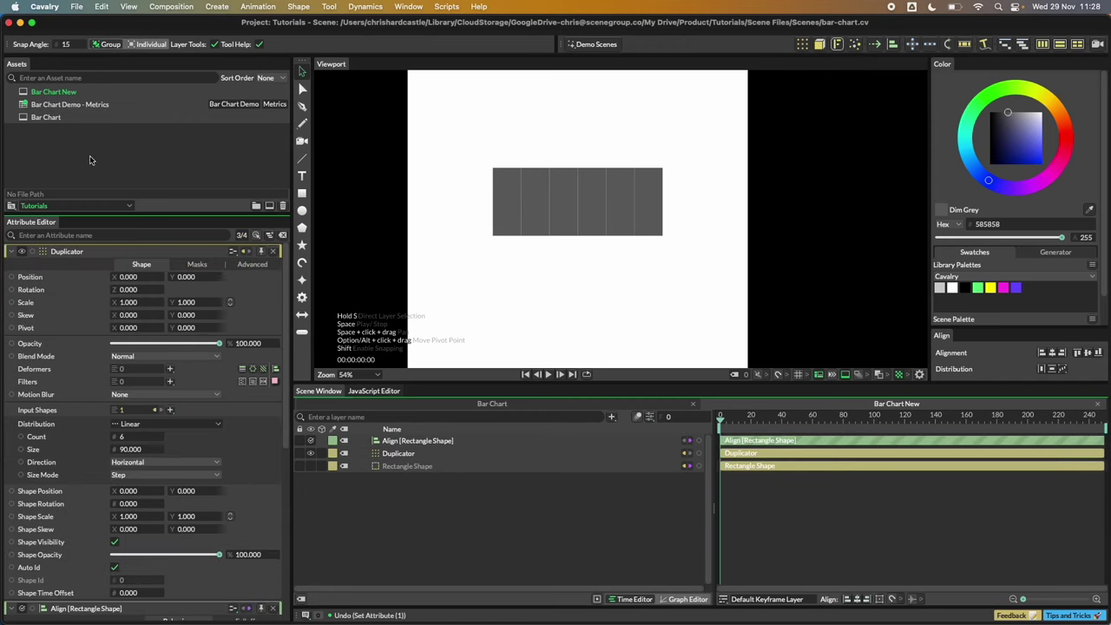
Add the Bar Chart Demo - Metrics asset to the scene as a spreadsheet layer and set its Column Title to Engagement
drag(38, 105, 524, 305)
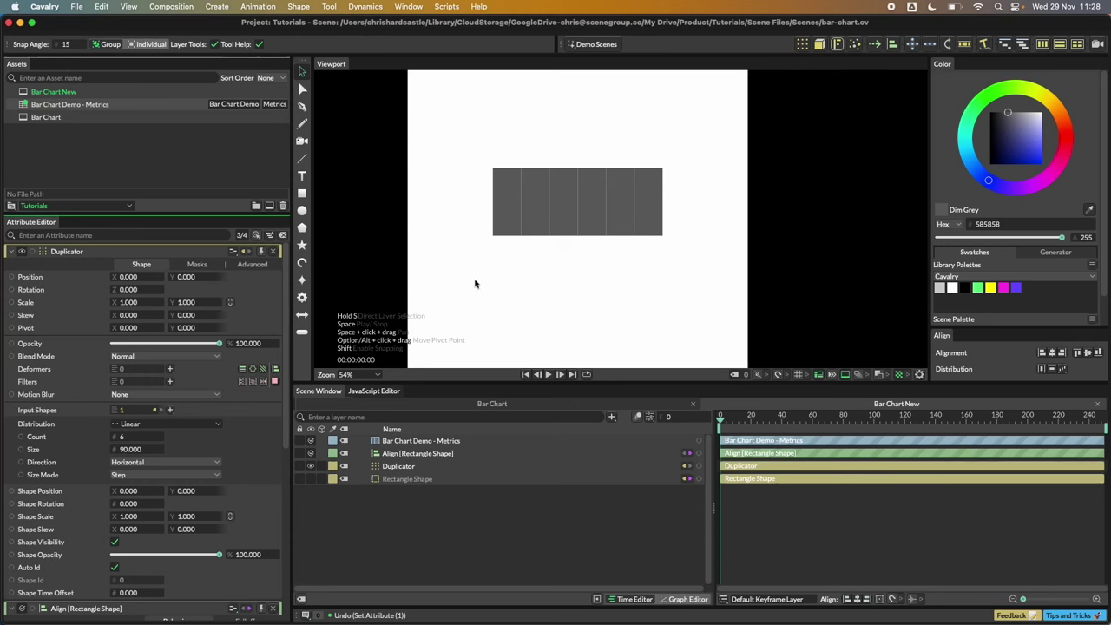
click(457, 442)
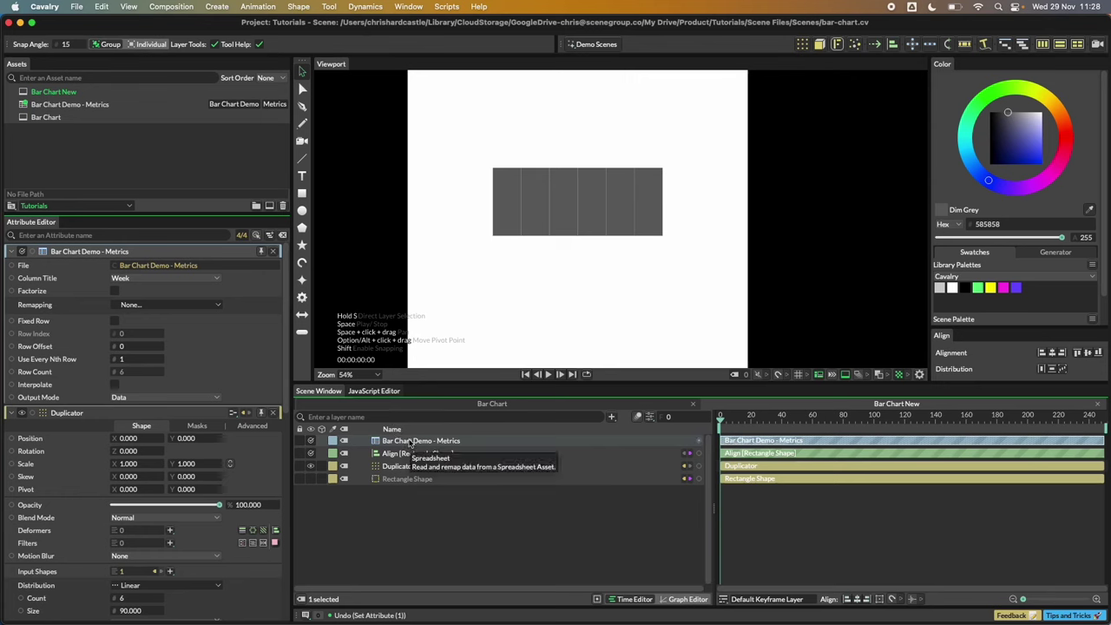
mouse_move(141, 272)
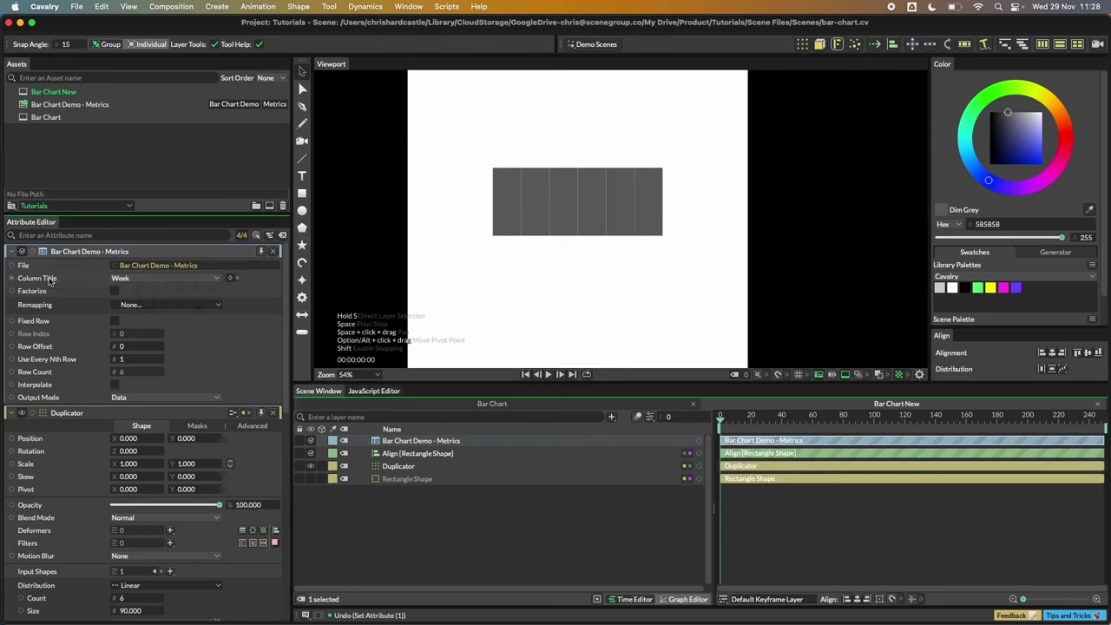
click(145, 279)
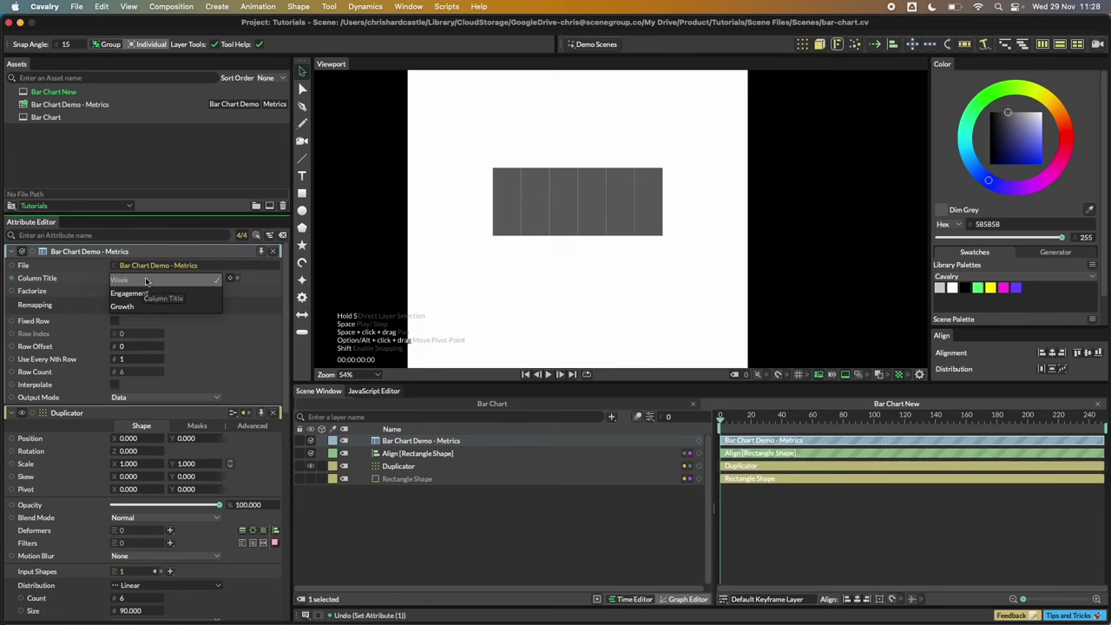
click(148, 295)
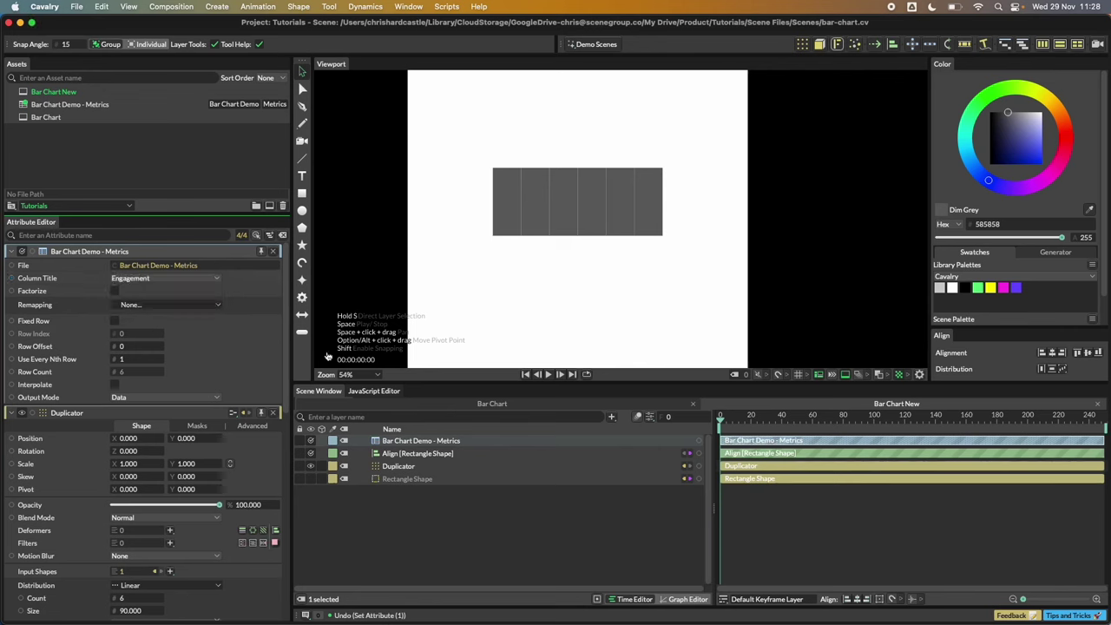
Switch to the Bar Chart Demo spreadsheet in Chrome, examine its whole Engagement column, and return to Cavalry
key(super+Tab)
click(378, 200)
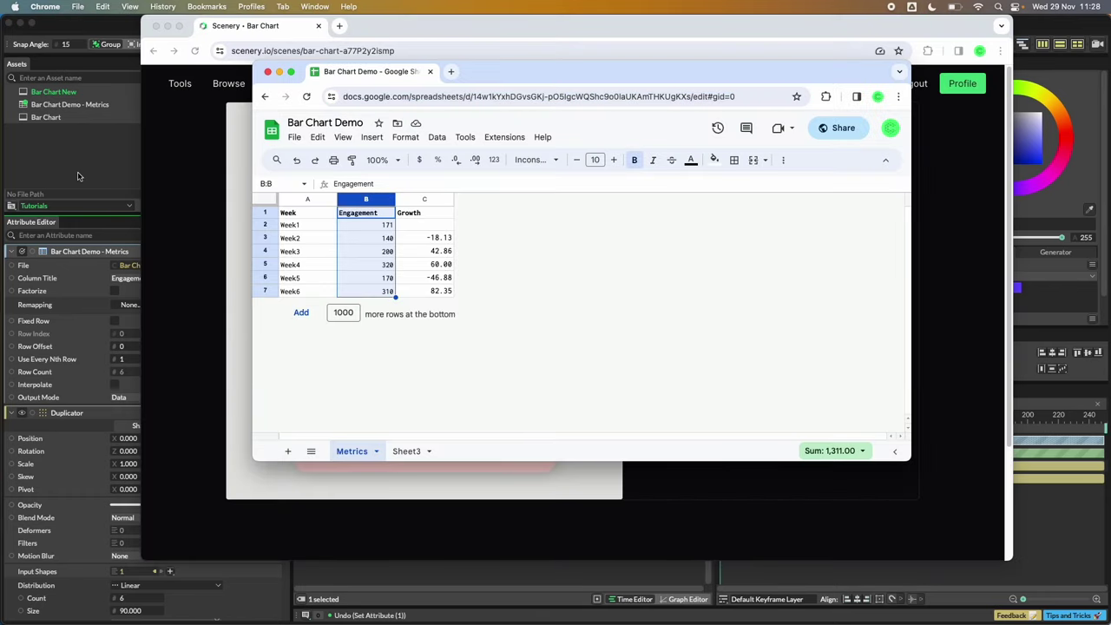
key(super+Tab)
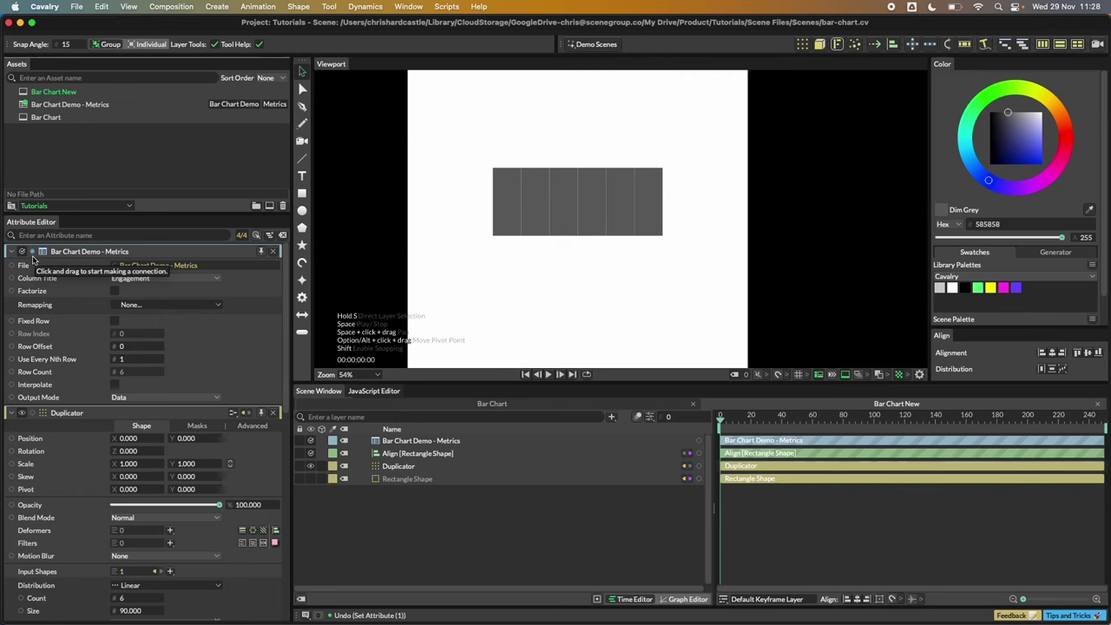
Connect the Bar Chart Demo - Metrics layer to the Rectangle Shape's Size height so the Engagement data drives the bars
click(273, 415)
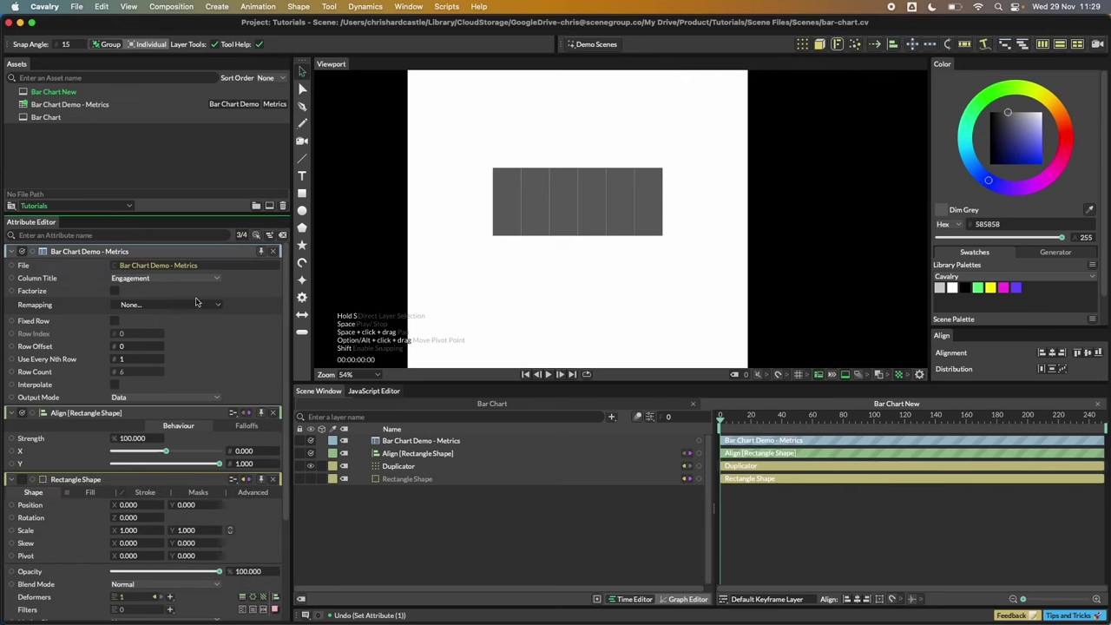
drag(173, 215, 171, 182)
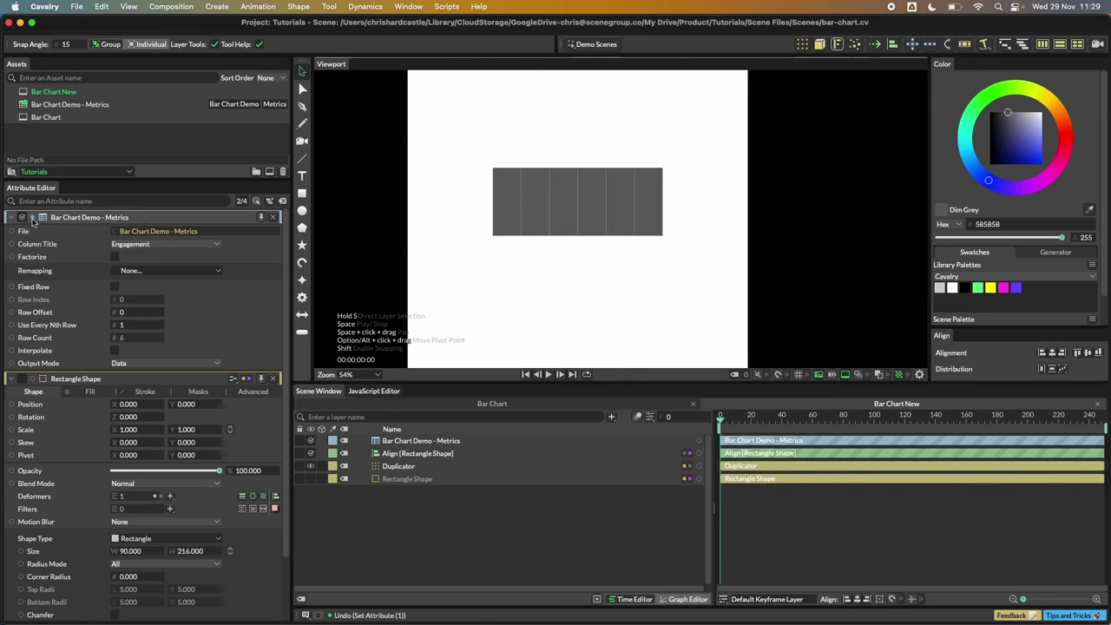
drag(32, 221, 414, 482)
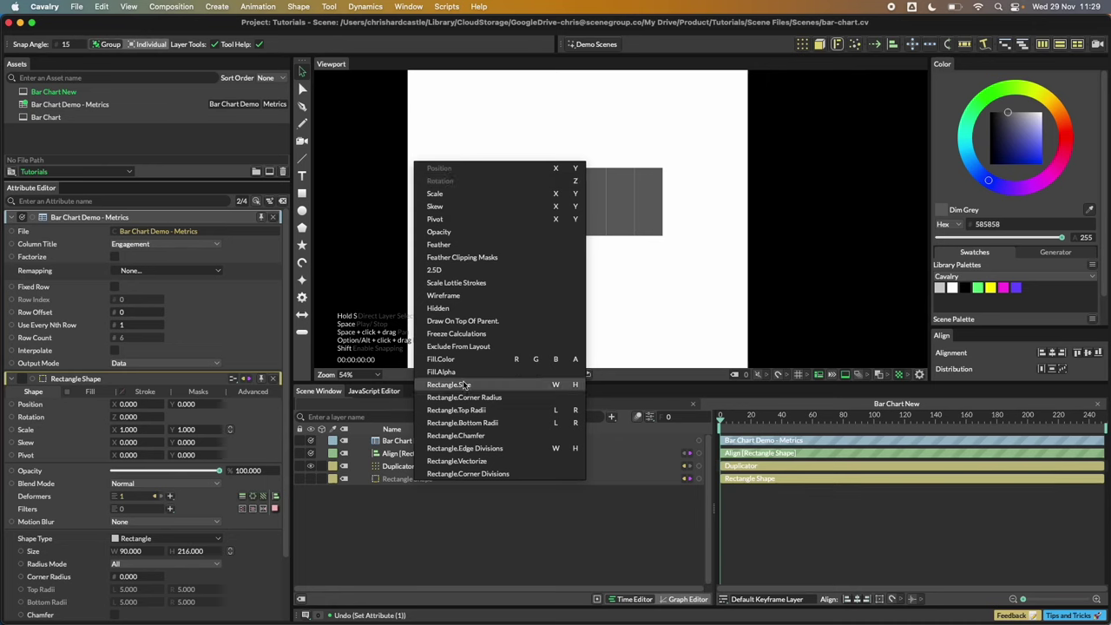
click(575, 384)
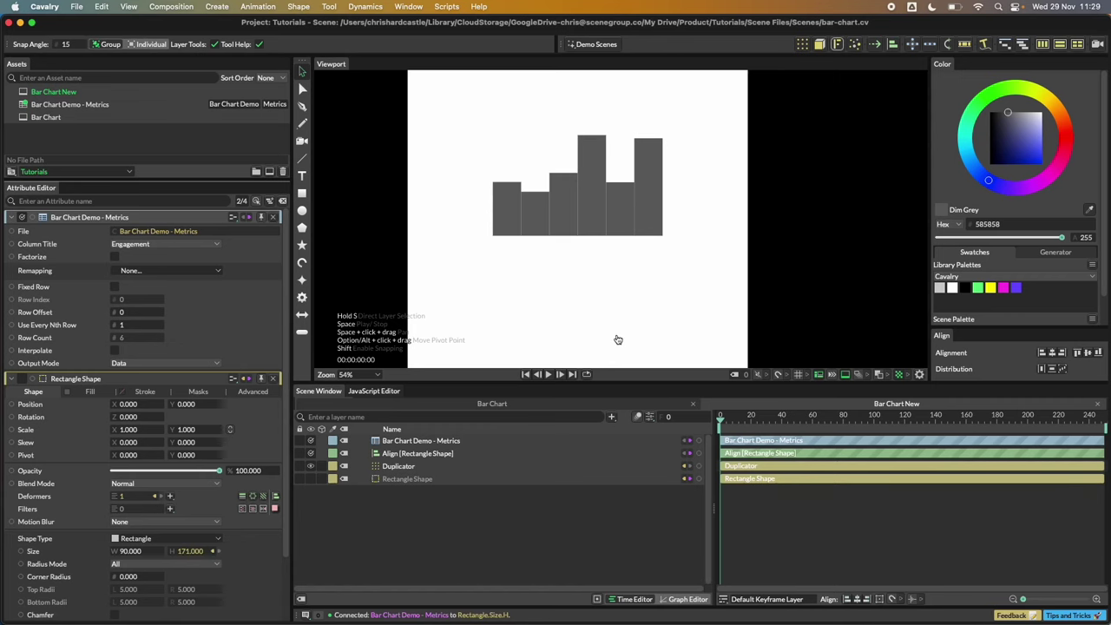
Switch to the Metrics sheet in Chrome and set Engagement to 320 for Week3 and 200 for Week4
key(super+Tab)
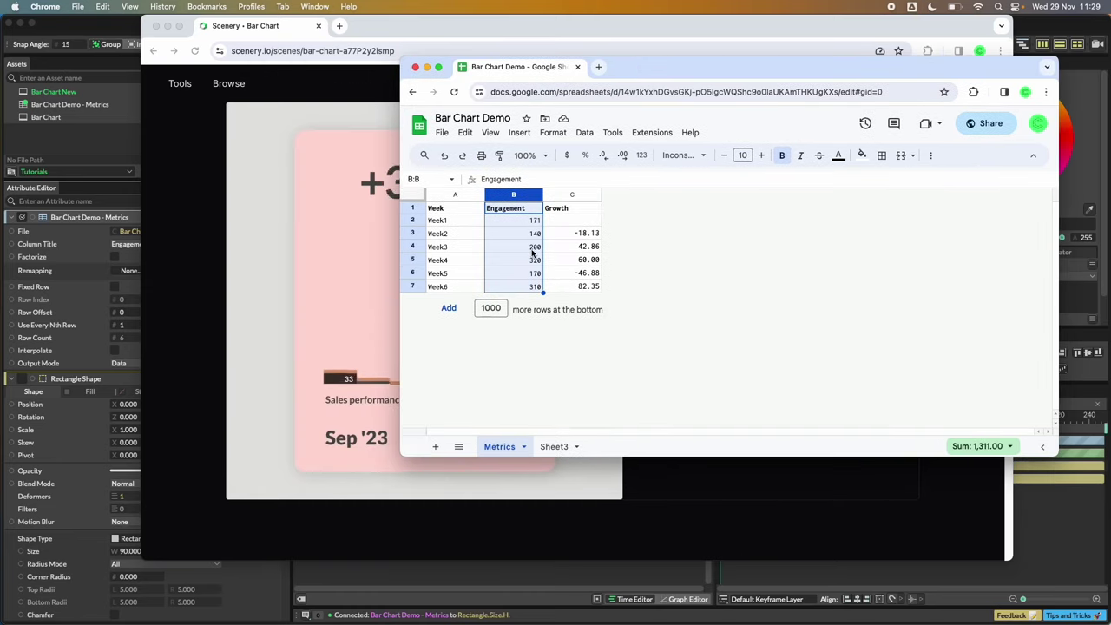
click(535, 248)
text(320)
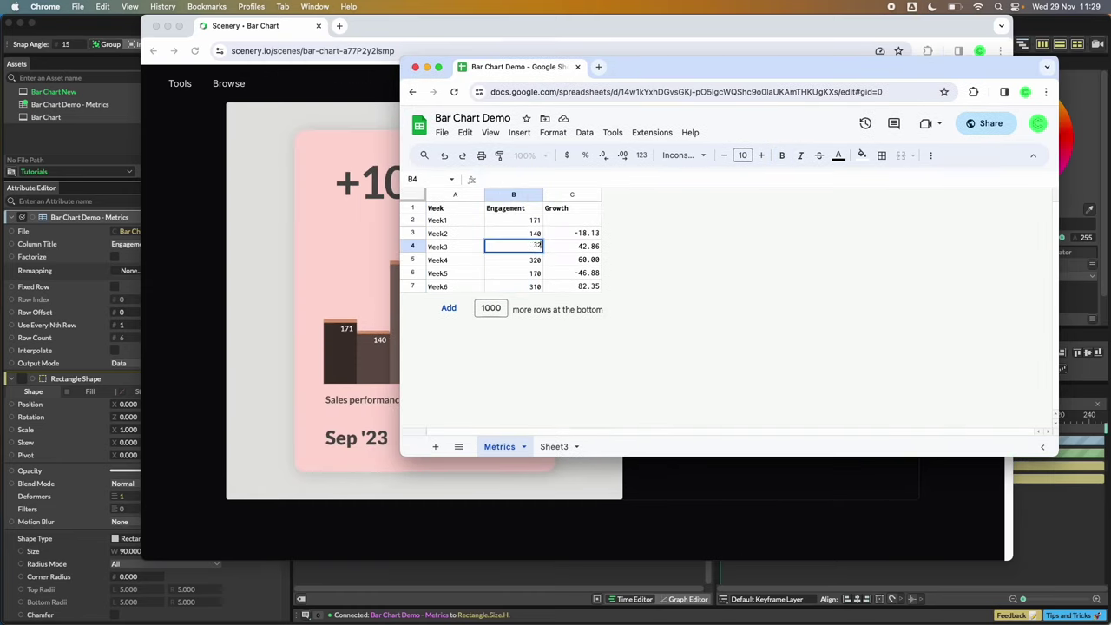
click(534, 262)
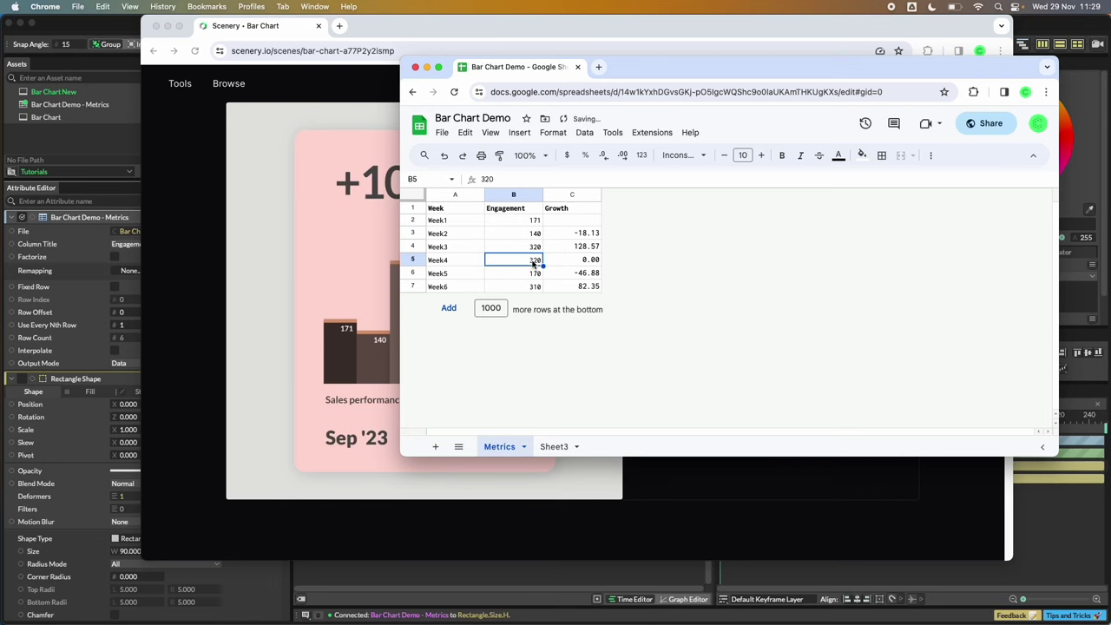
text(200)
key(Return)
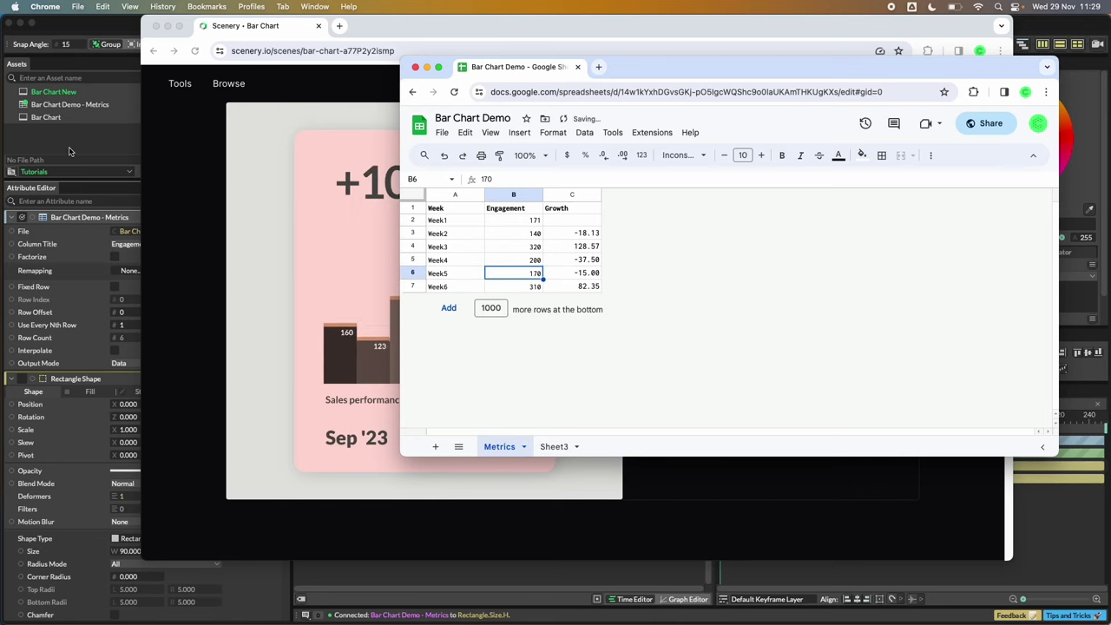
Return to Cavalry, reload the Bar Chart Demo - Metrics asset, and briefly play the composition
click(70, 152)
right_click(52, 105)
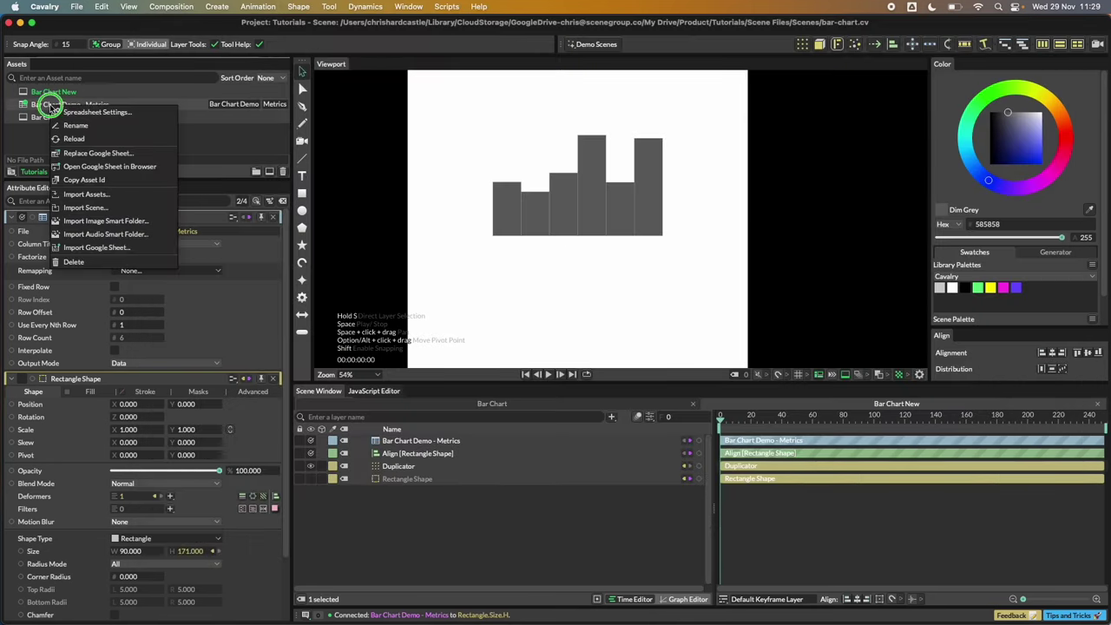
click(87, 140)
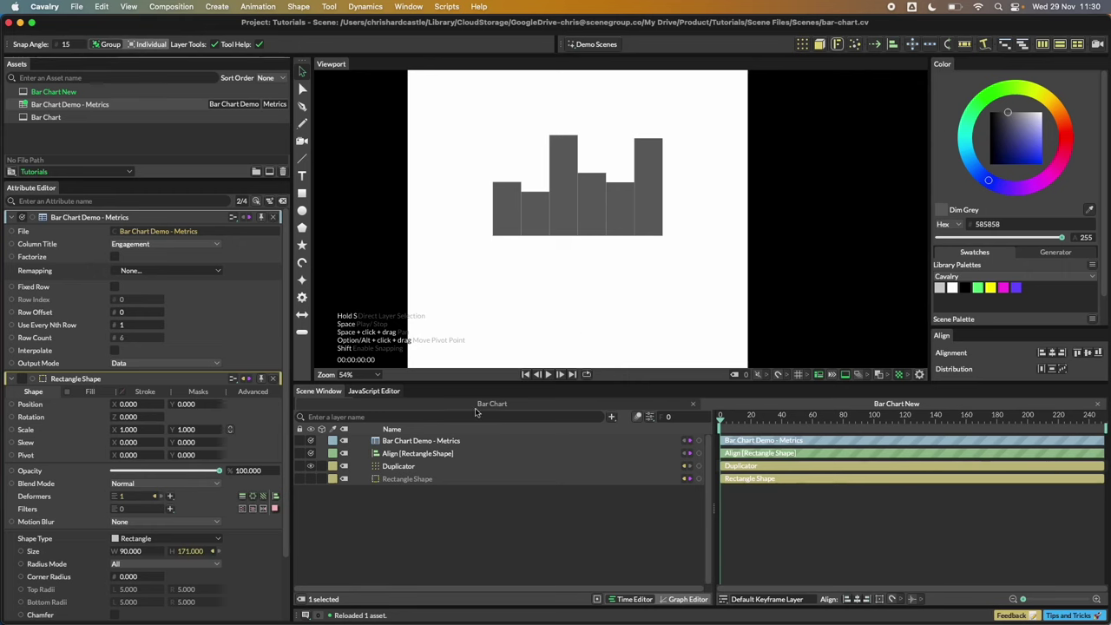
click(548, 374)
click(547, 375)
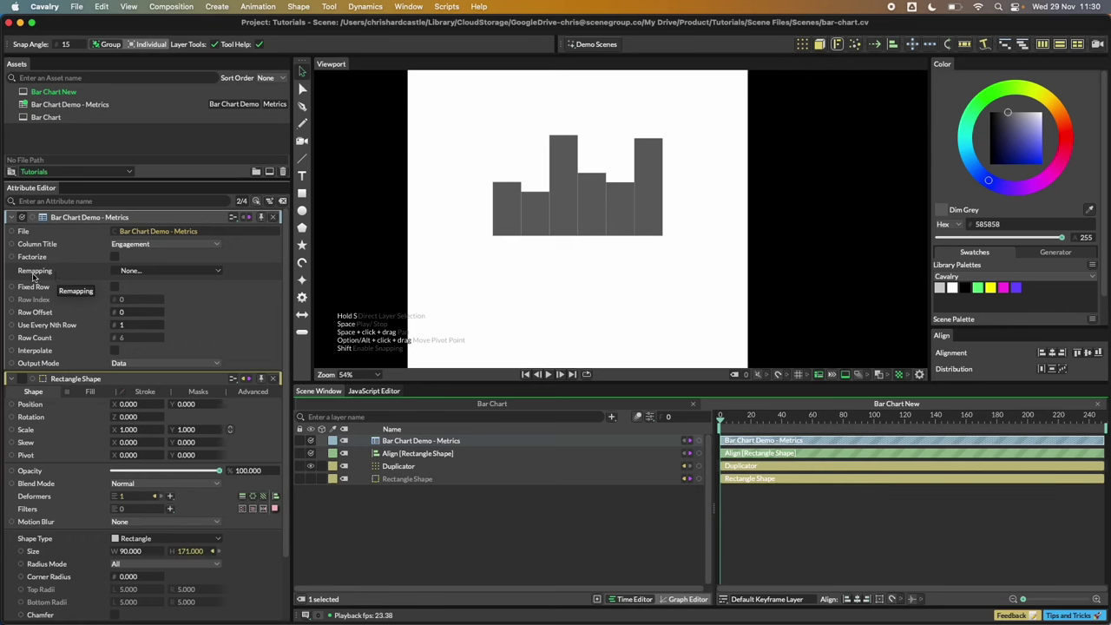
Remap the Metrics data through a Number Range with Source Maximum 320, checking the highest Engagement value in the Chrome spreadsheet
click(218, 271)
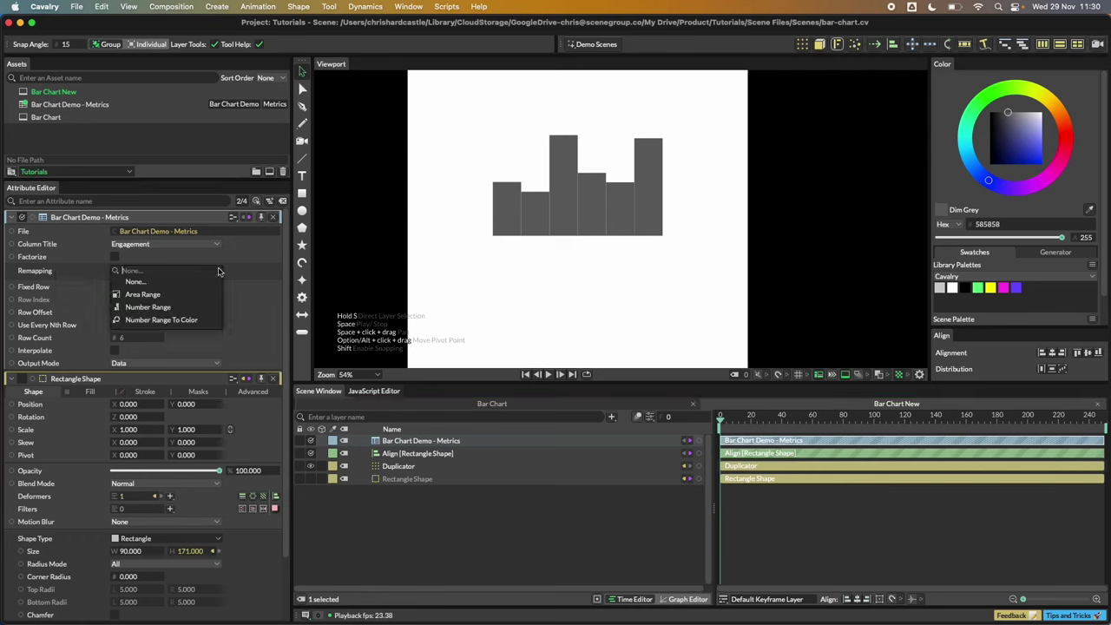
click(174, 308)
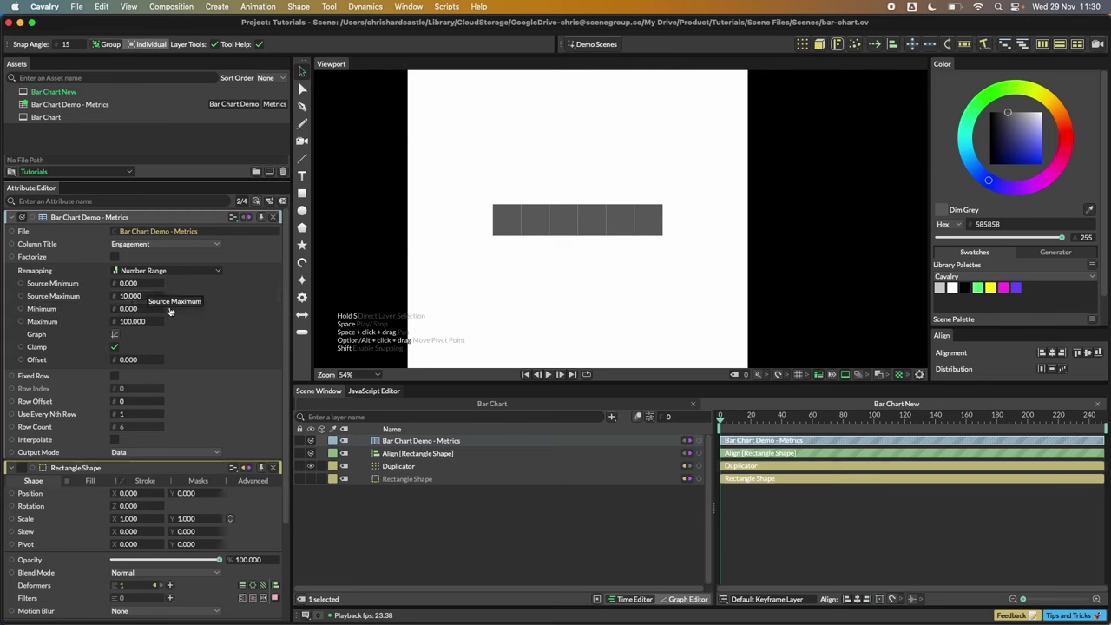
key(super+Tab)
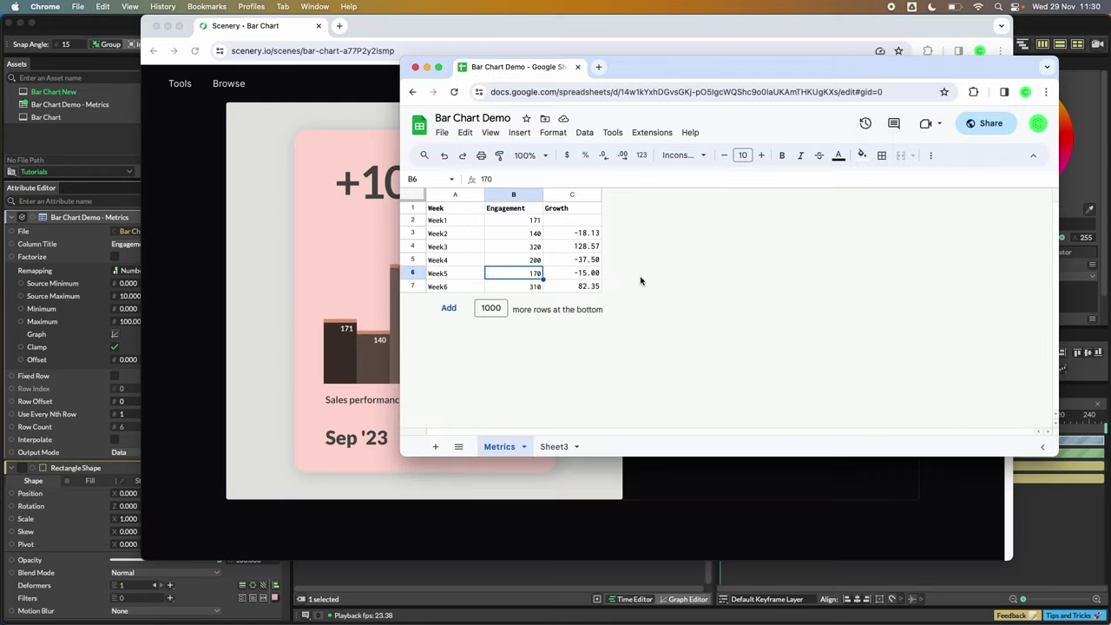
click(533, 260)
click(531, 249)
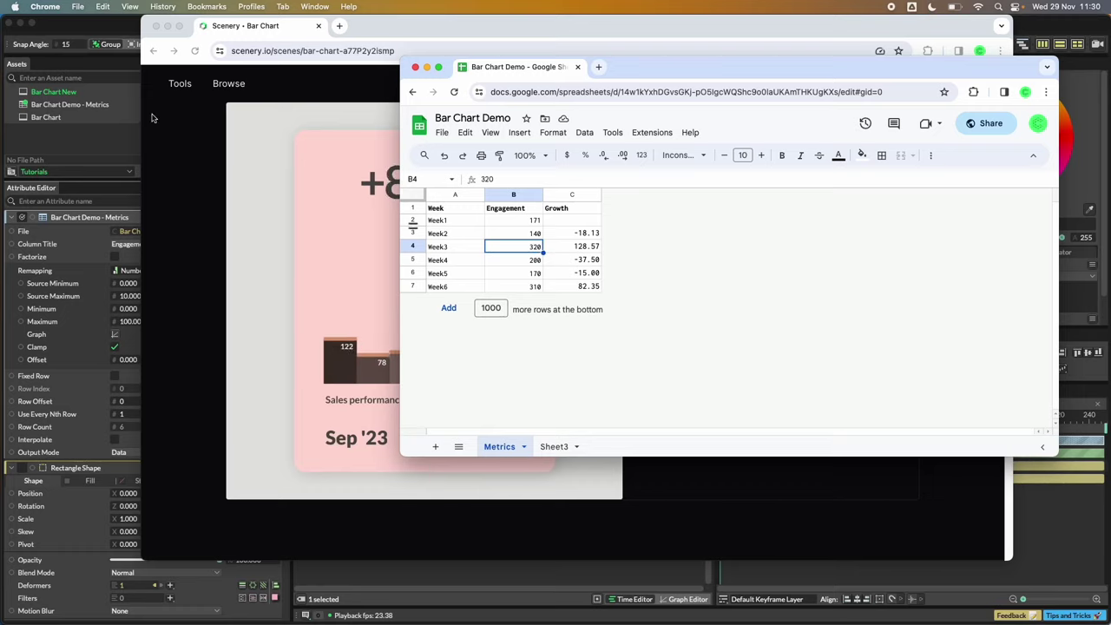
double_click(129, 296)
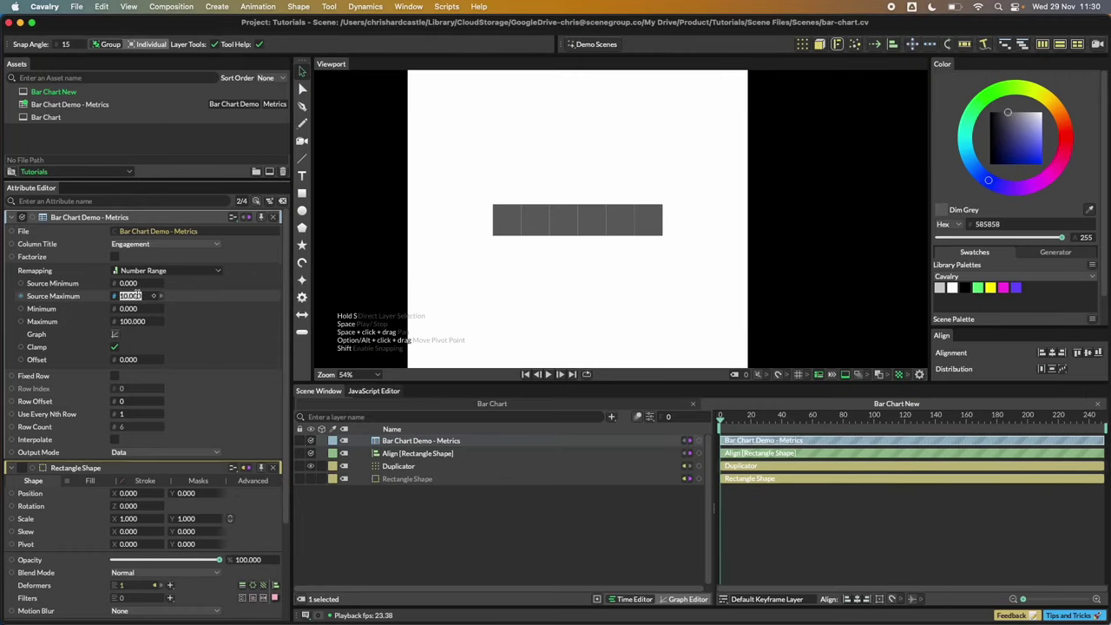
text(320)
key(Return)
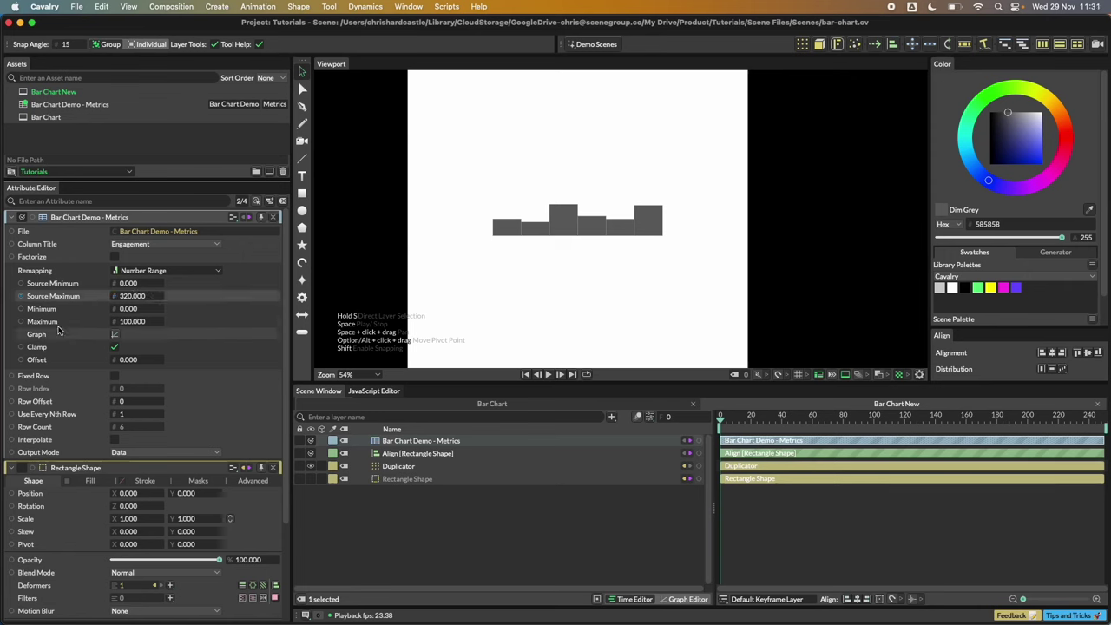
Try different Maximum values for the Number Range remapping and set Maximum to 320
click(132, 321)
text(117)
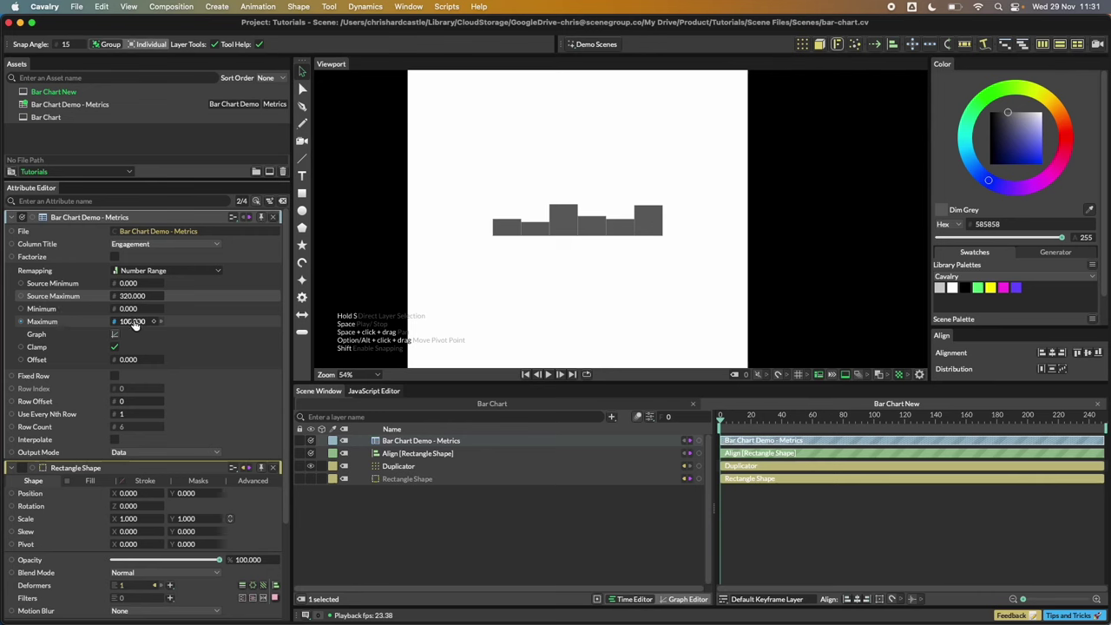
key(Return)
drag(132, 322, 156, 321)
click(134, 321)
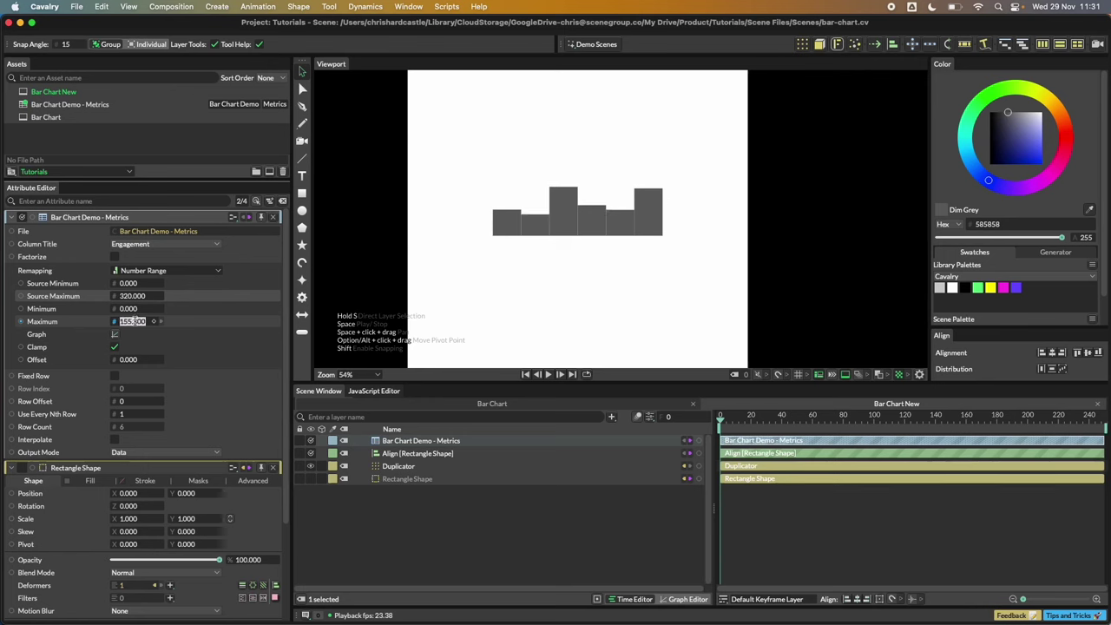
text(320)
key(Return)
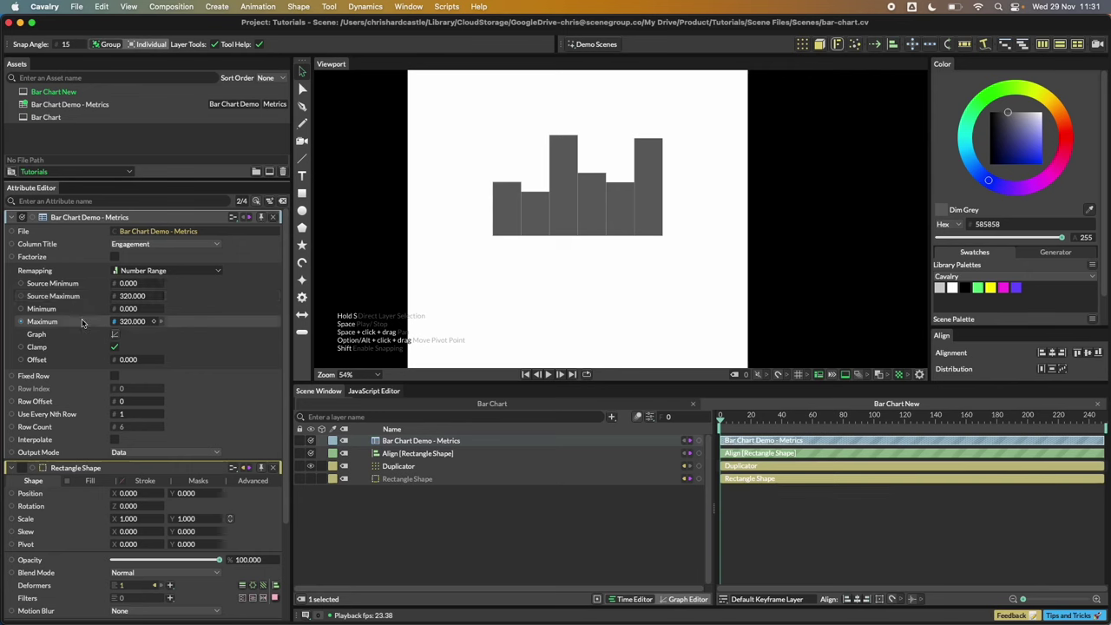
Keyframe the Number Range Maximum at 320 on frame 30 and 0 on frame 0, and preview the playback
click(762, 418)
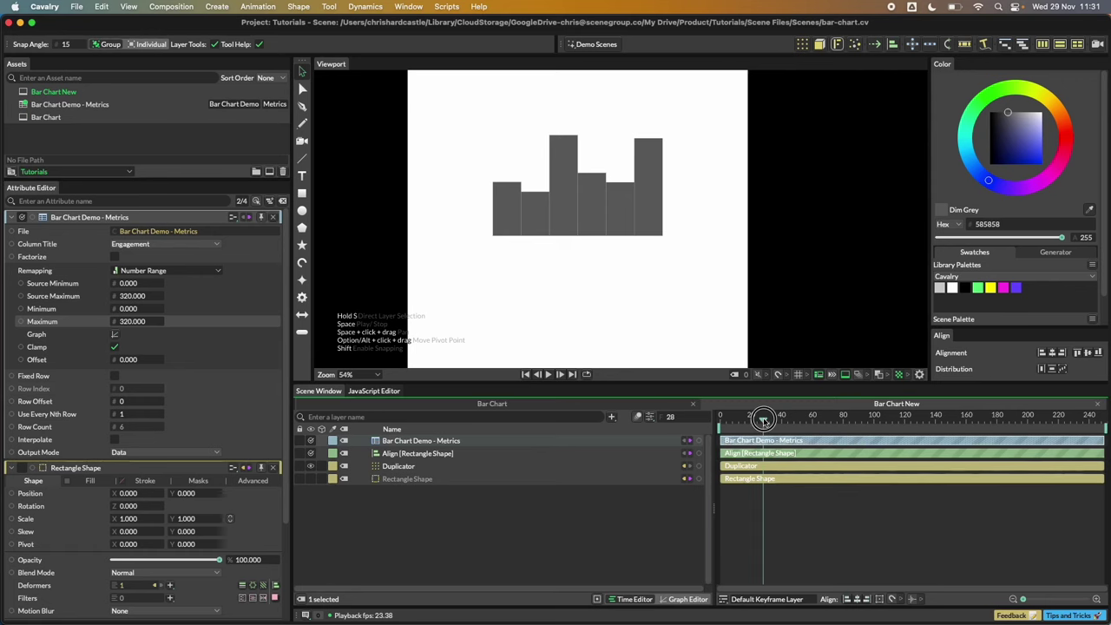
drag(761, 418, 767, 418)
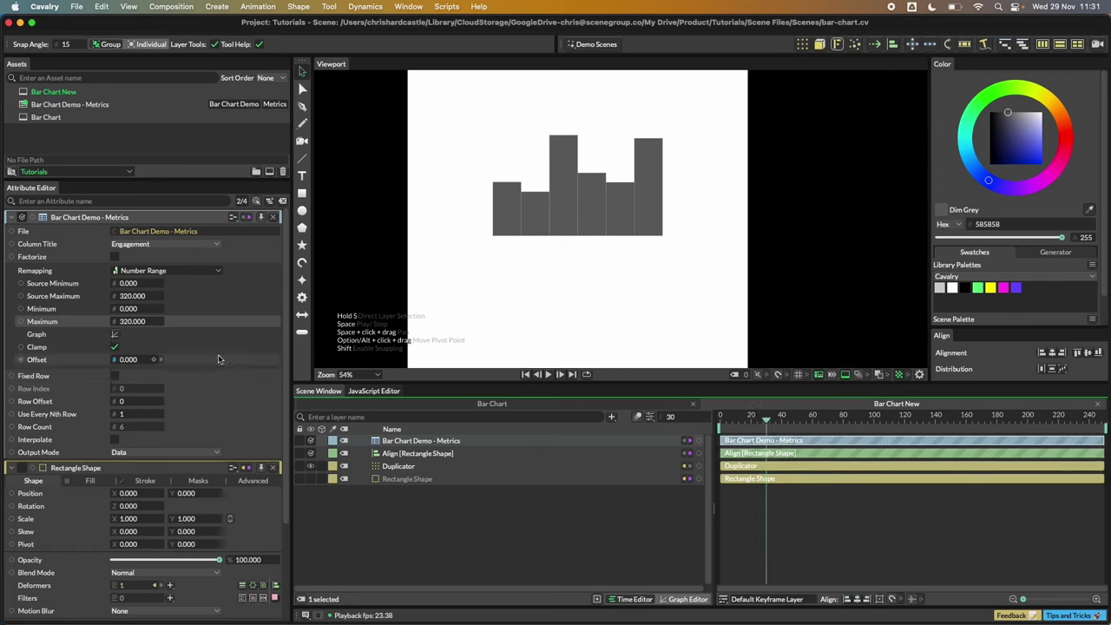
click(155, 322)
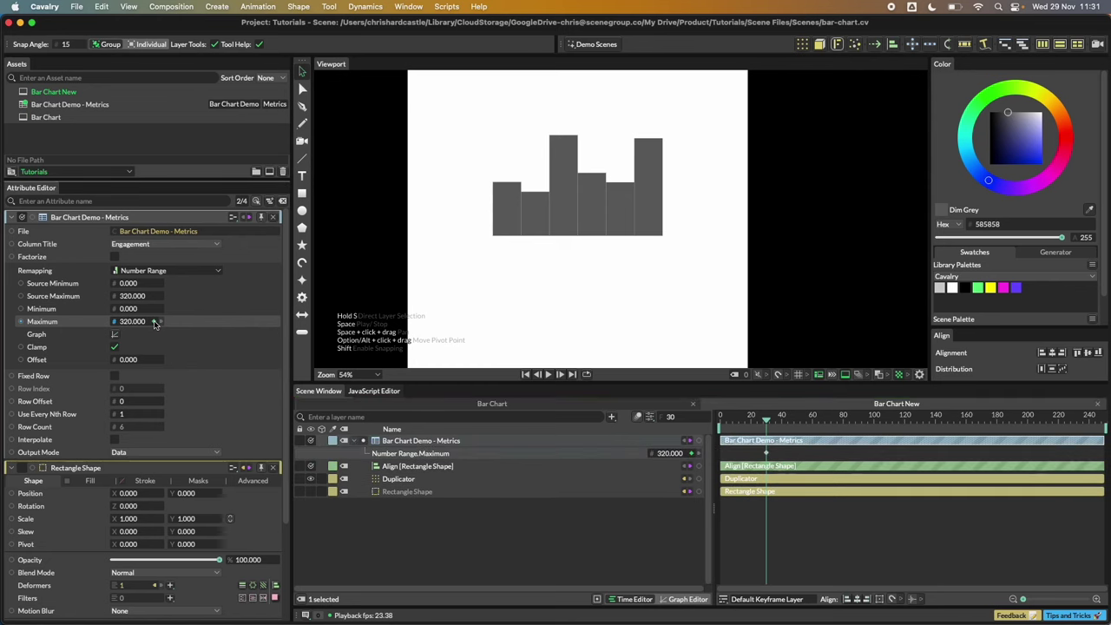
click(720, 418)
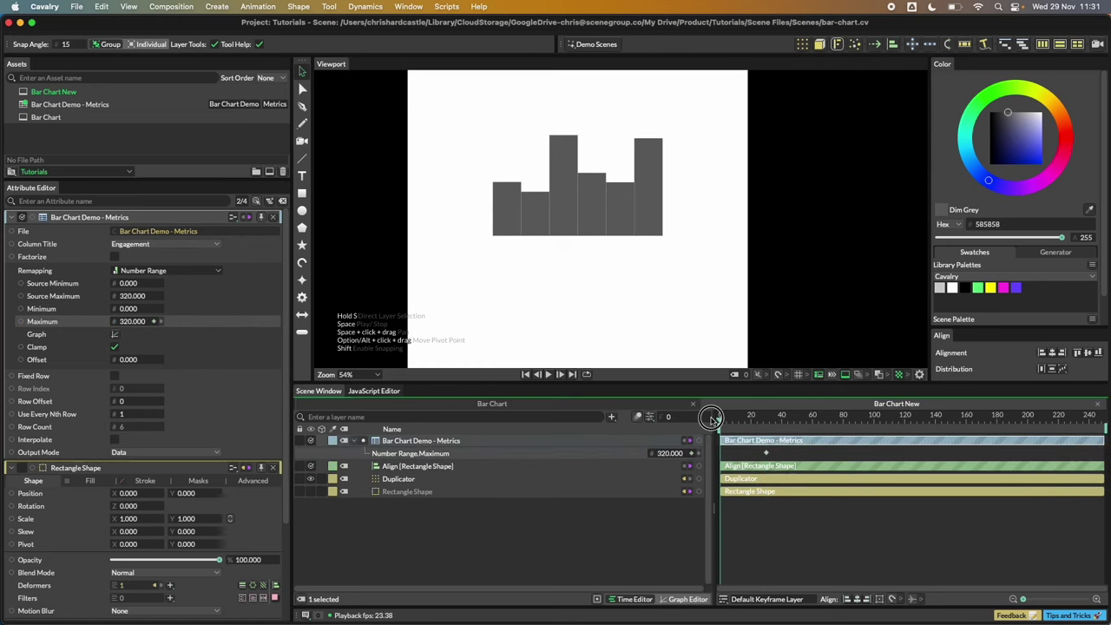
double_click(669, 453)
text(0)
key(Return)
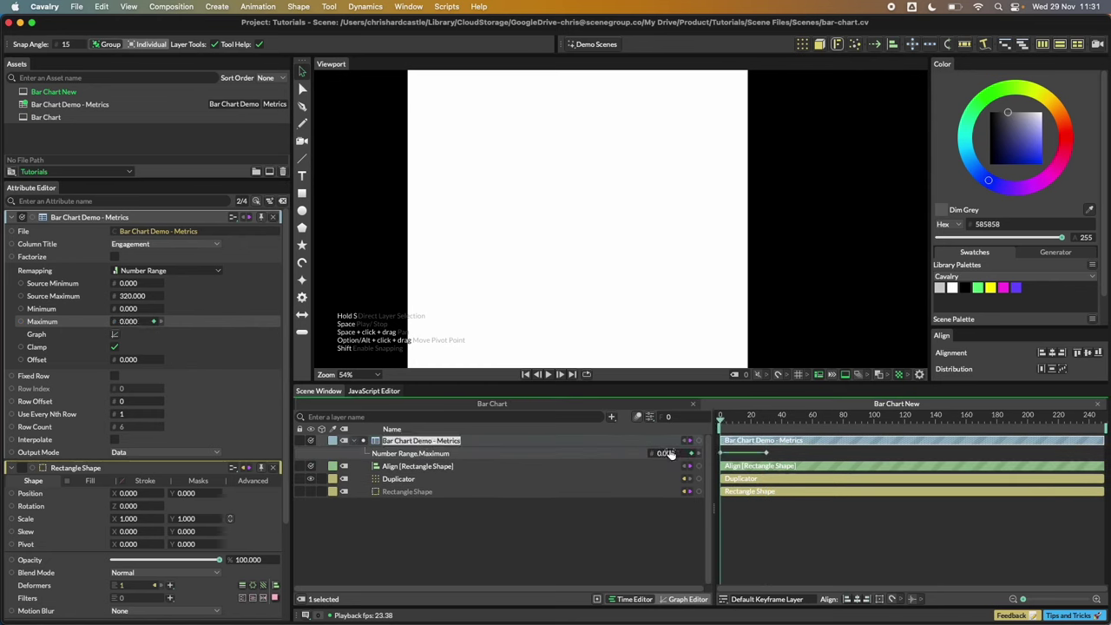
click(548, 374)
click(548, 374)
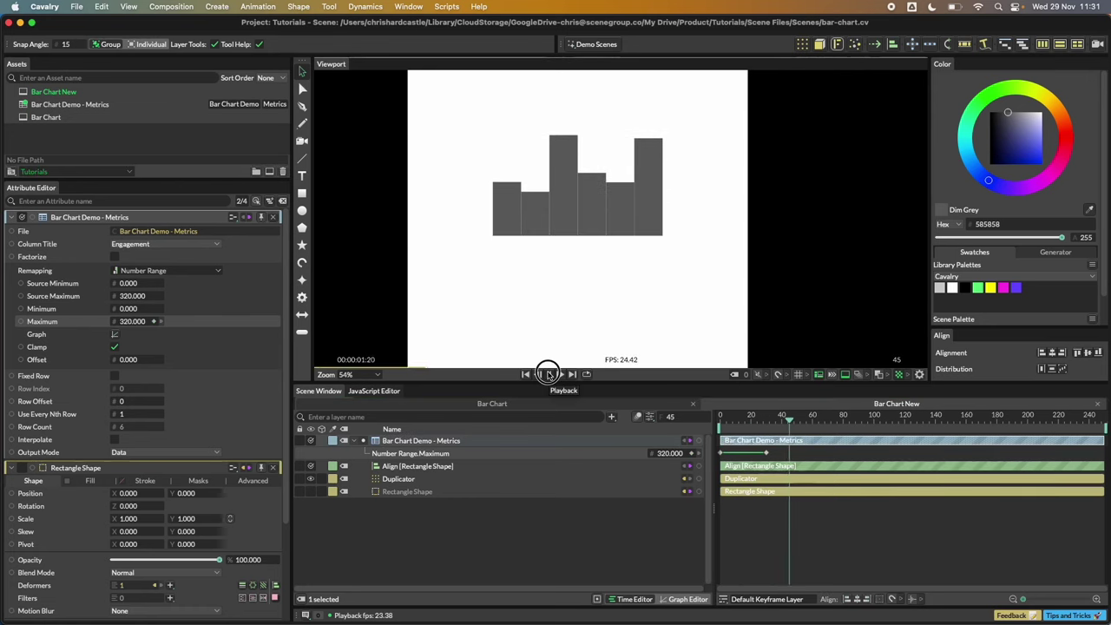
Ease the Number Range Maximum curve in the Graph Editor, extending horizontal handles from both keyframes into an S-curve
click(503, 454)
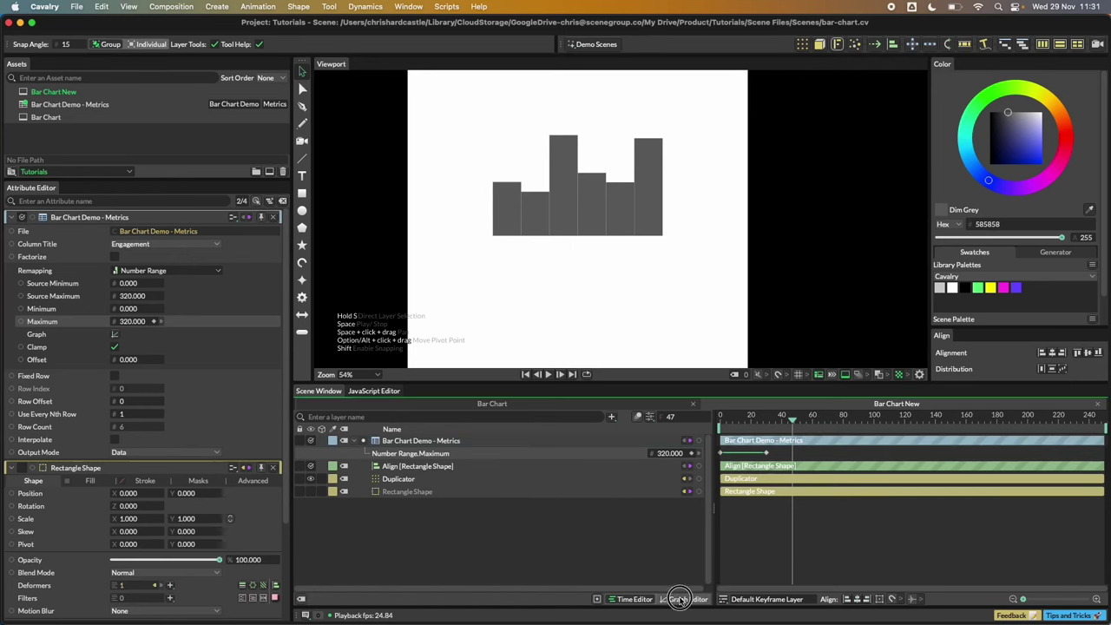
click(681, 600)
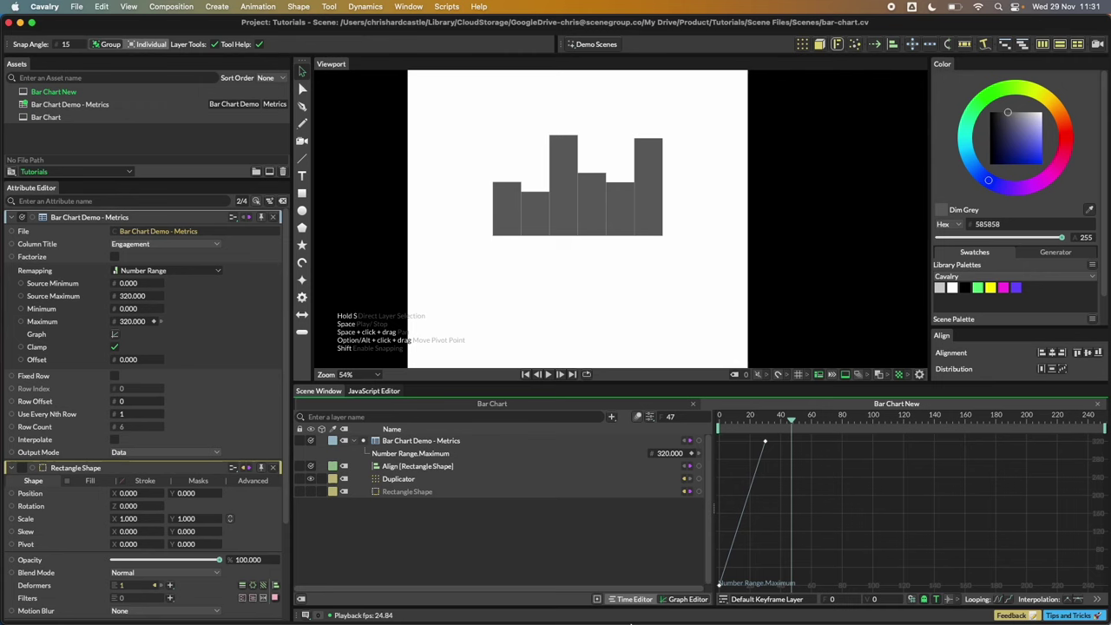
key(f)
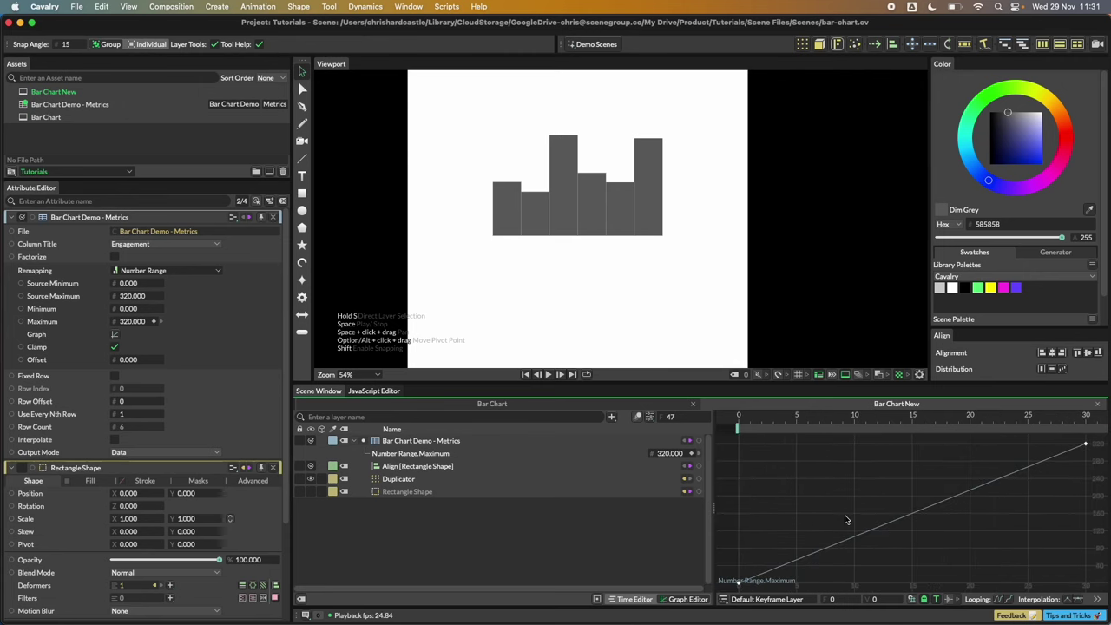
click(739, 584)
click(1086, 446)
drag(826, 586, 887, 584)
drag(999, 446, 868, 446)
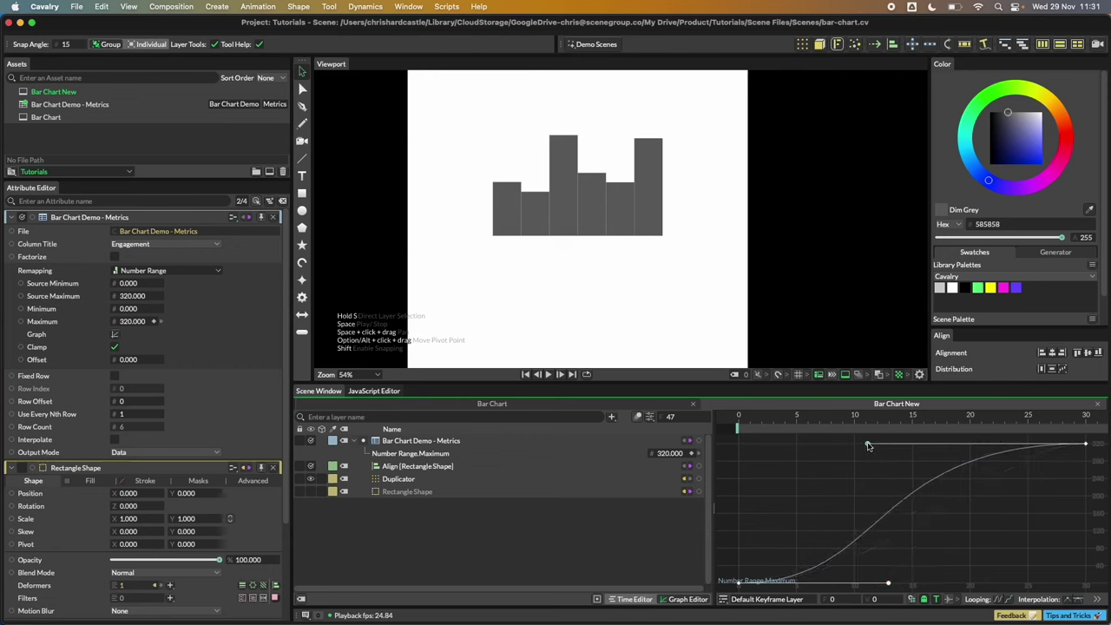
Play the eased bar animation from the first frame twice to check its timing
click(525, 374)
click(549, 375)
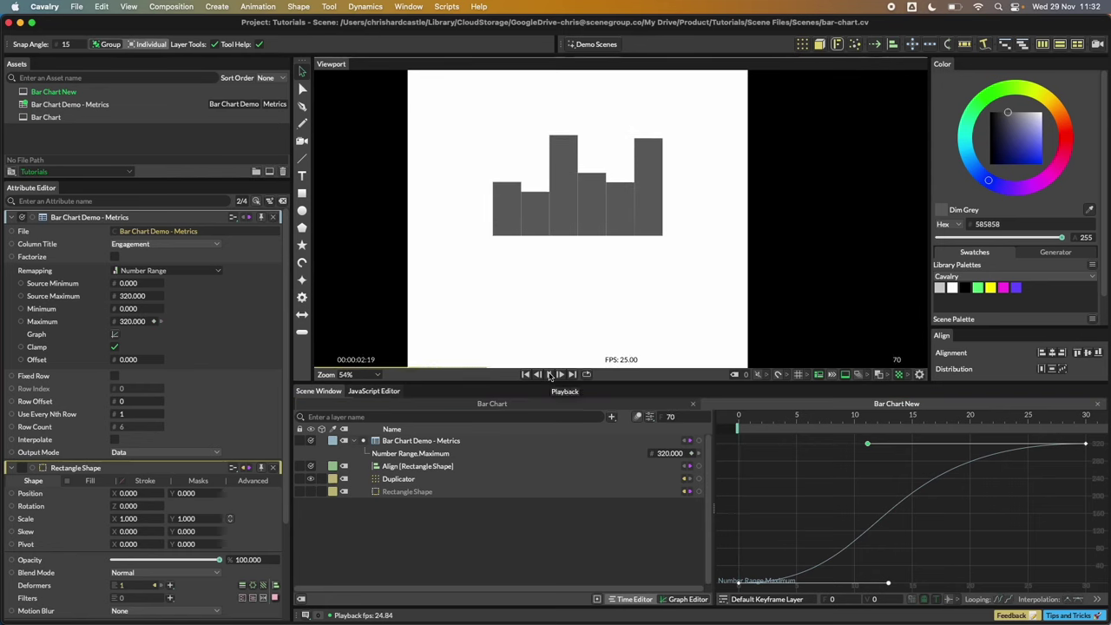
click(549, 374)
click(548, 374)
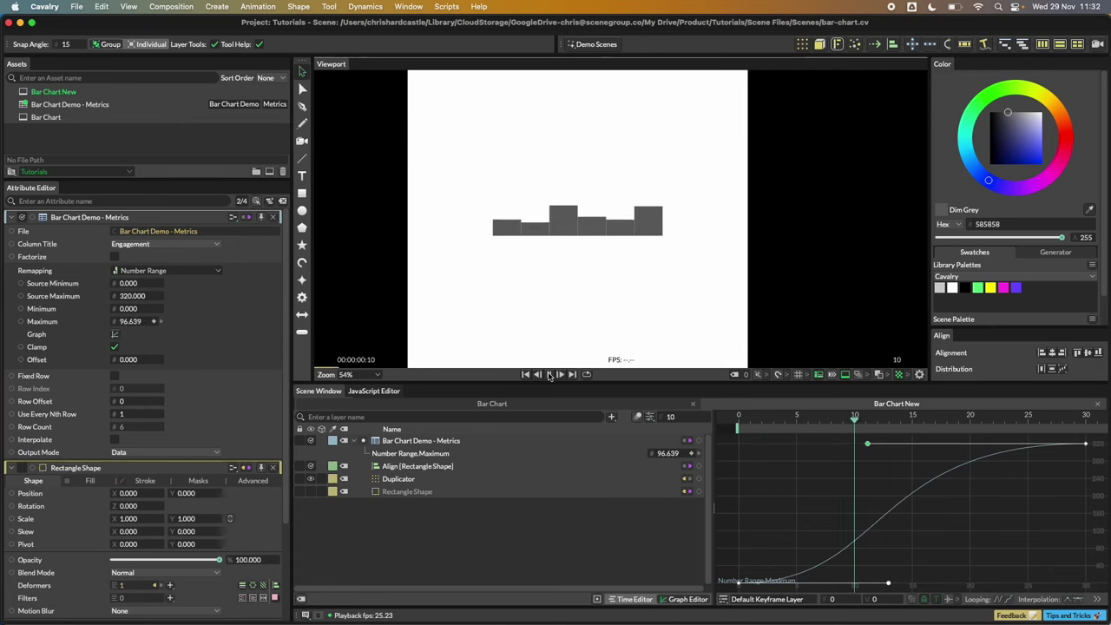
click(549, 374)
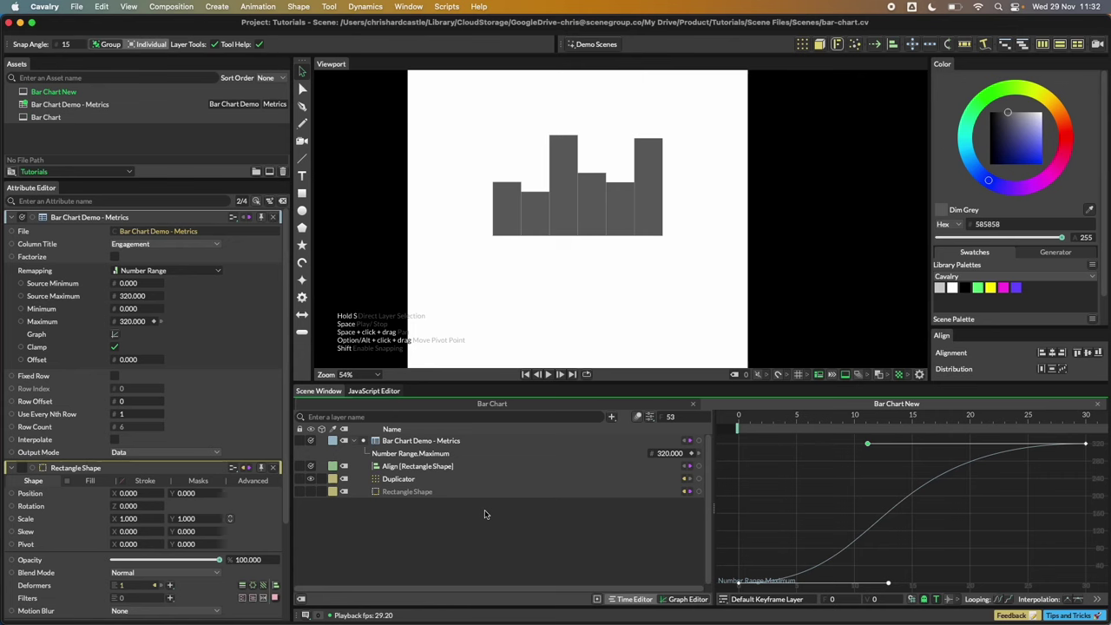
Examine the bars' shading and value labels in the Bar Chart composition, and return to Bar Chart New
double_click(66, 118)
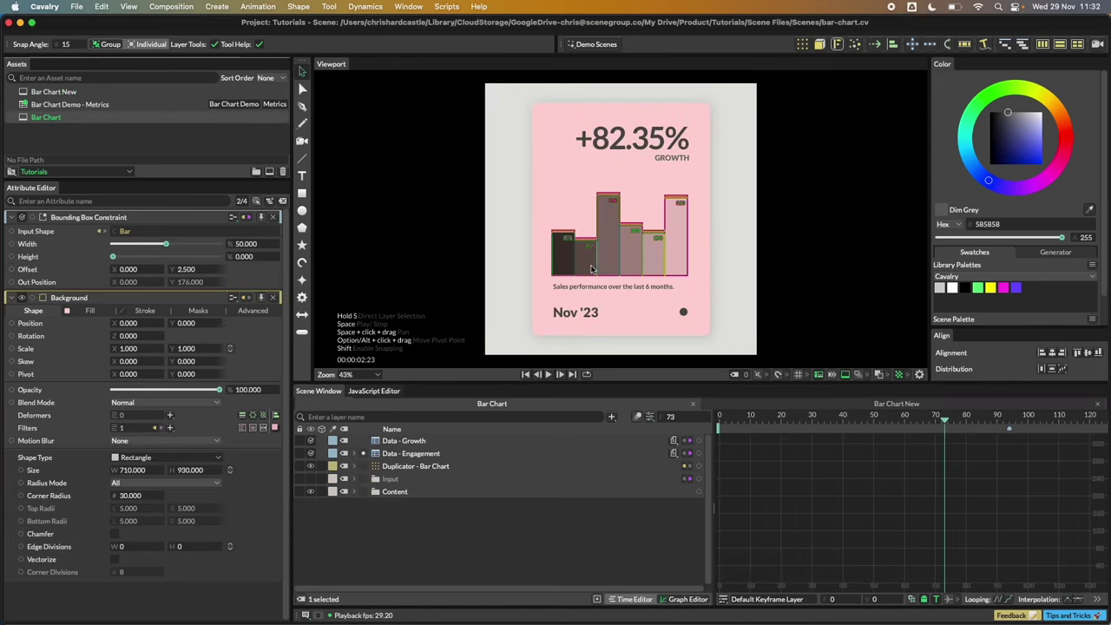
scroll(591, 270, up, 4)
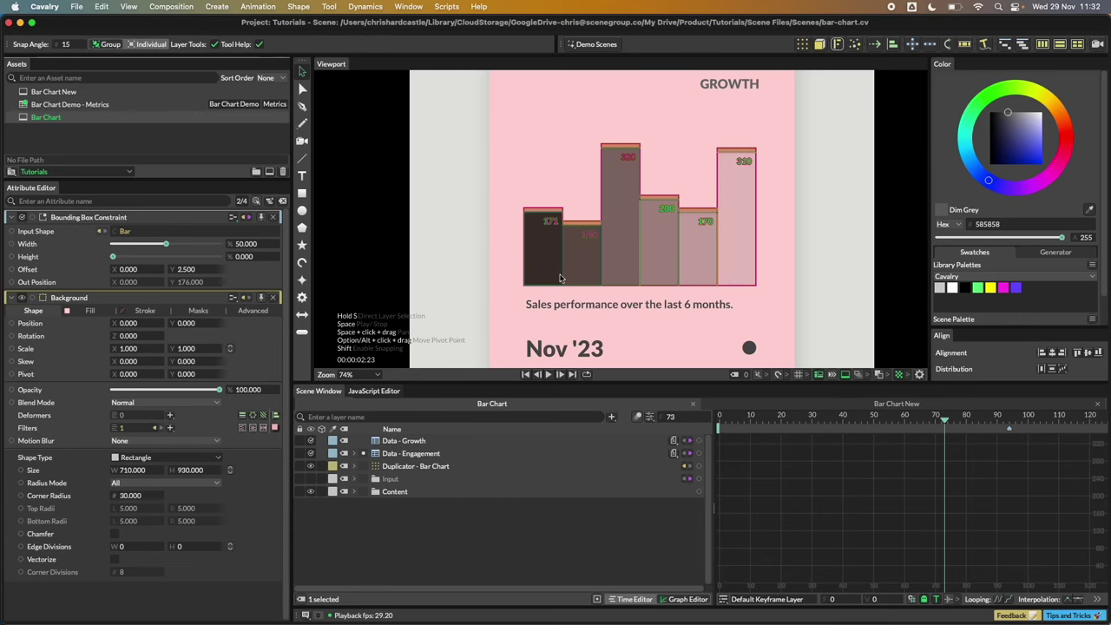
double_click(54, 91)
drag(477, 386, 477, 377)
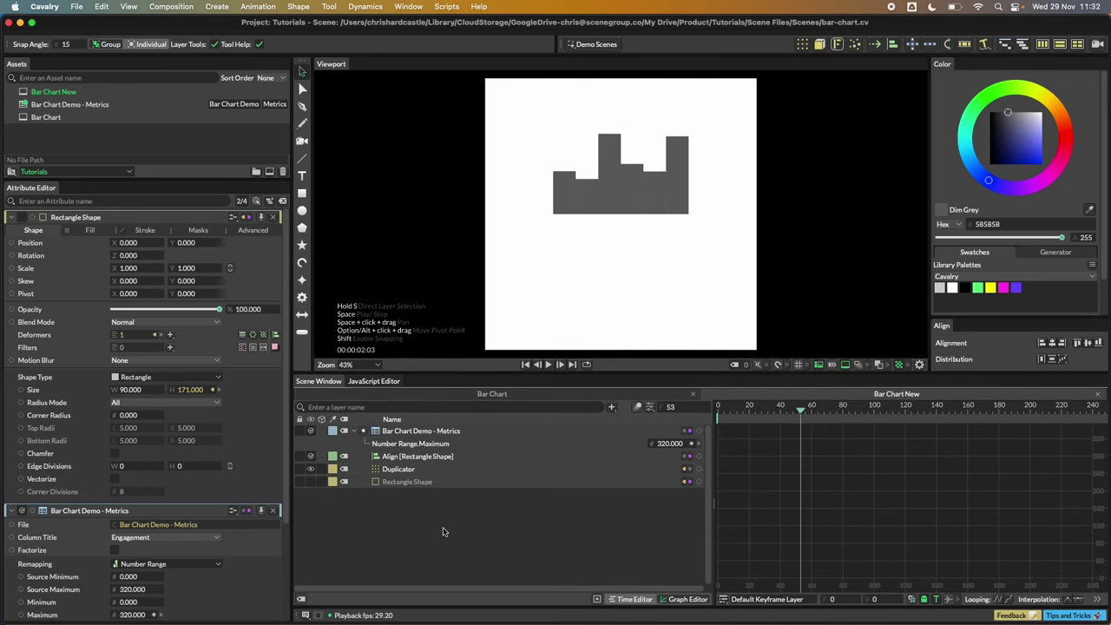
Add an Index To Color utility to the Bar Chart New composition
key(Tab)
text(index)
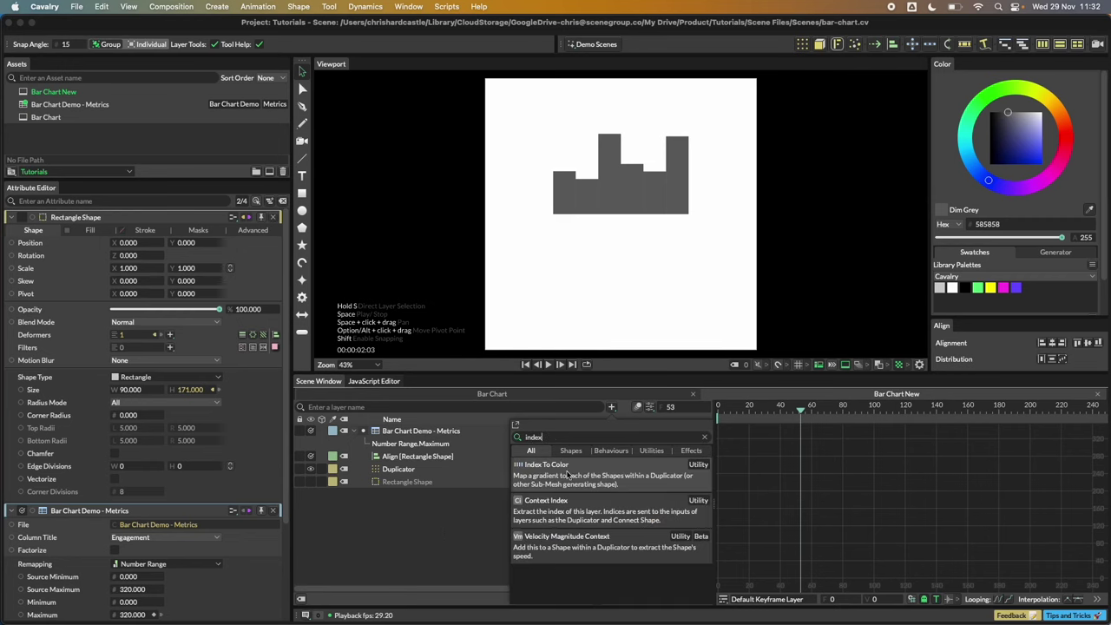
click(580, 475)
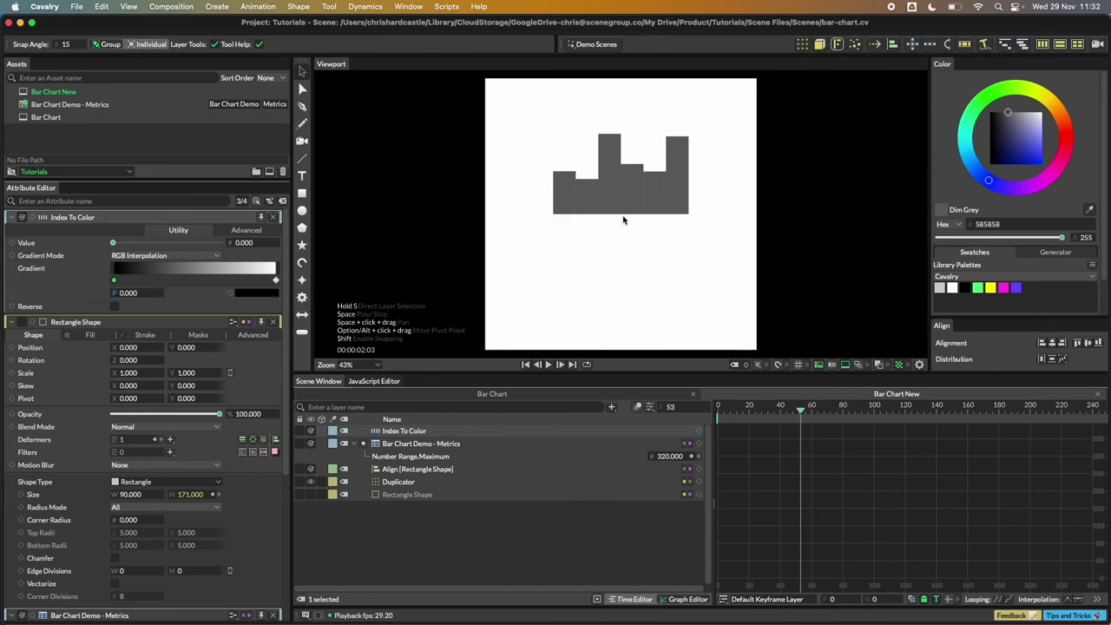
Select the Duplicator and enable Draw Debug Information in the viewport settings to examine the bars' index numbers
click(638, 186)
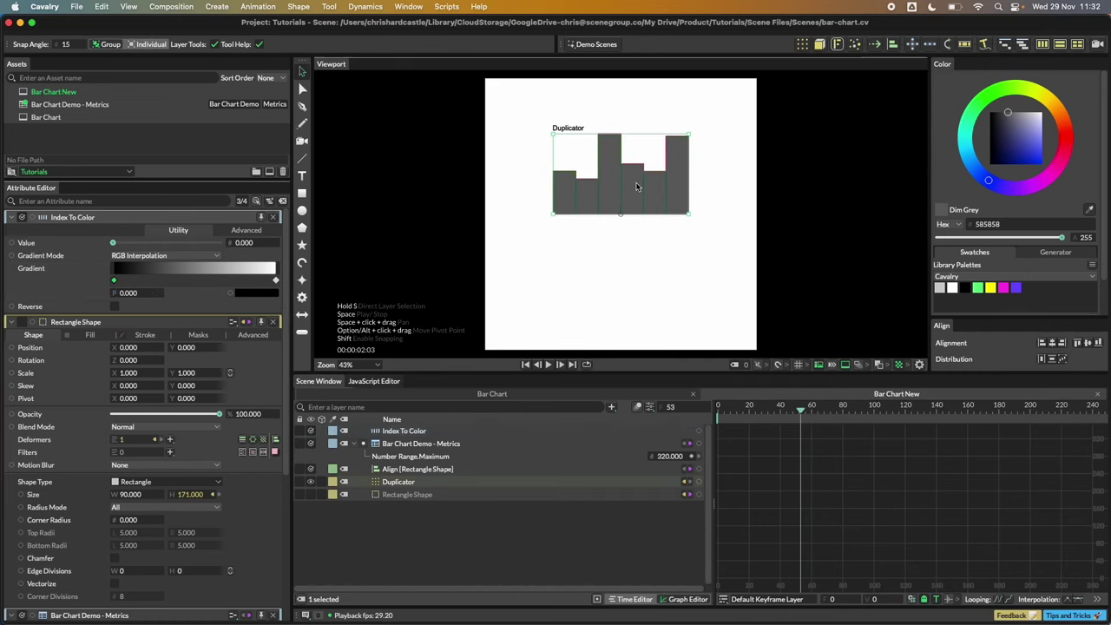
click(919, 365)
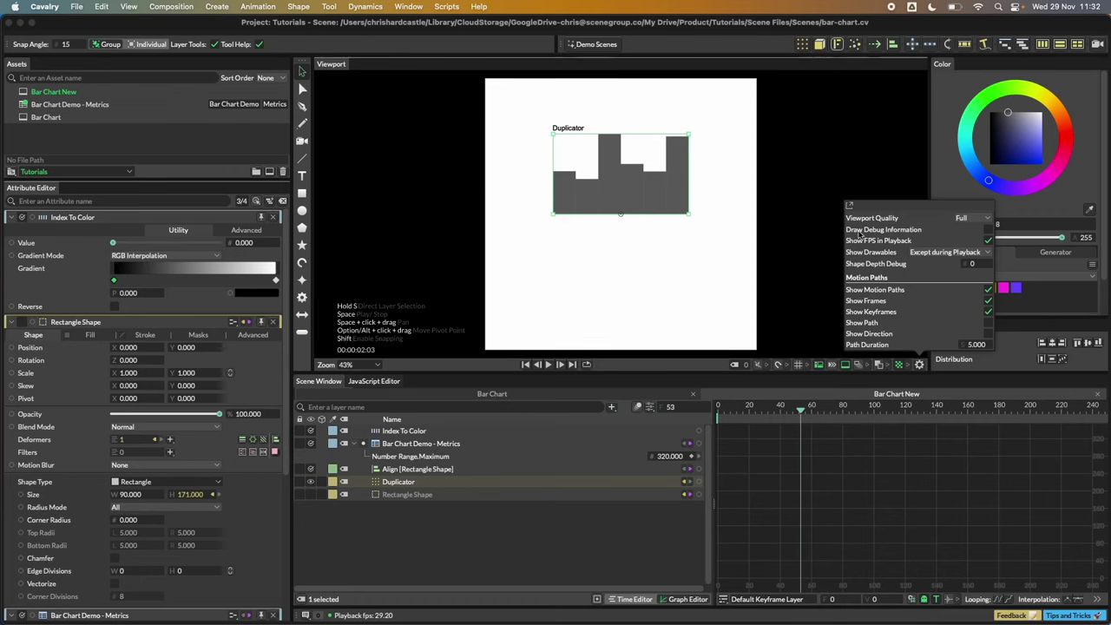
click(988, 229)
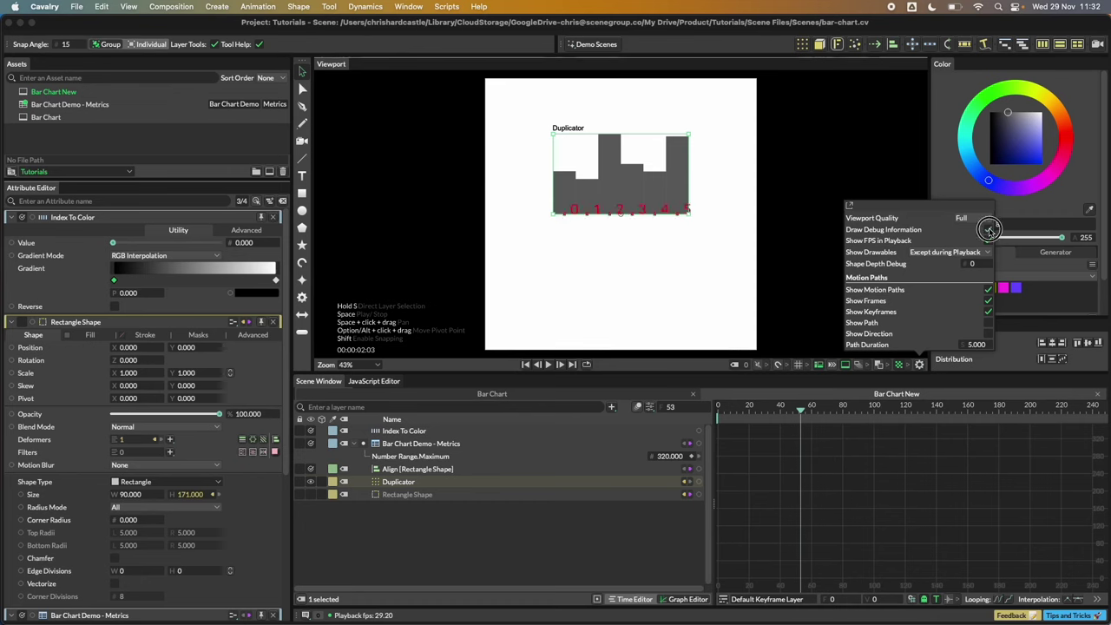
scroll(686, 248, up, 5)
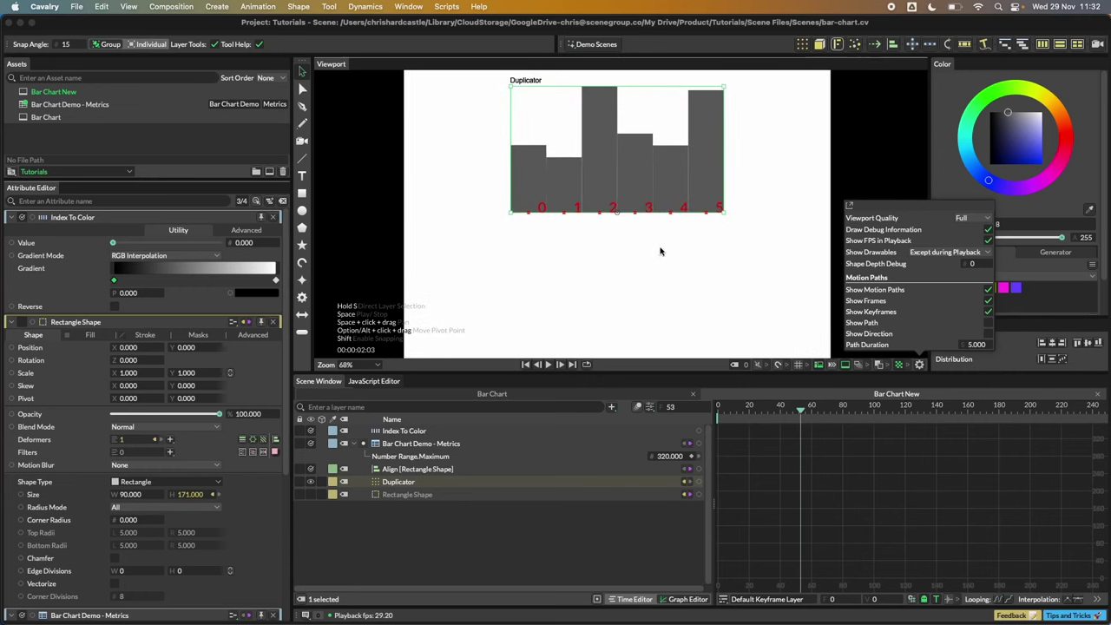
drag(662, 255, 654, 330)
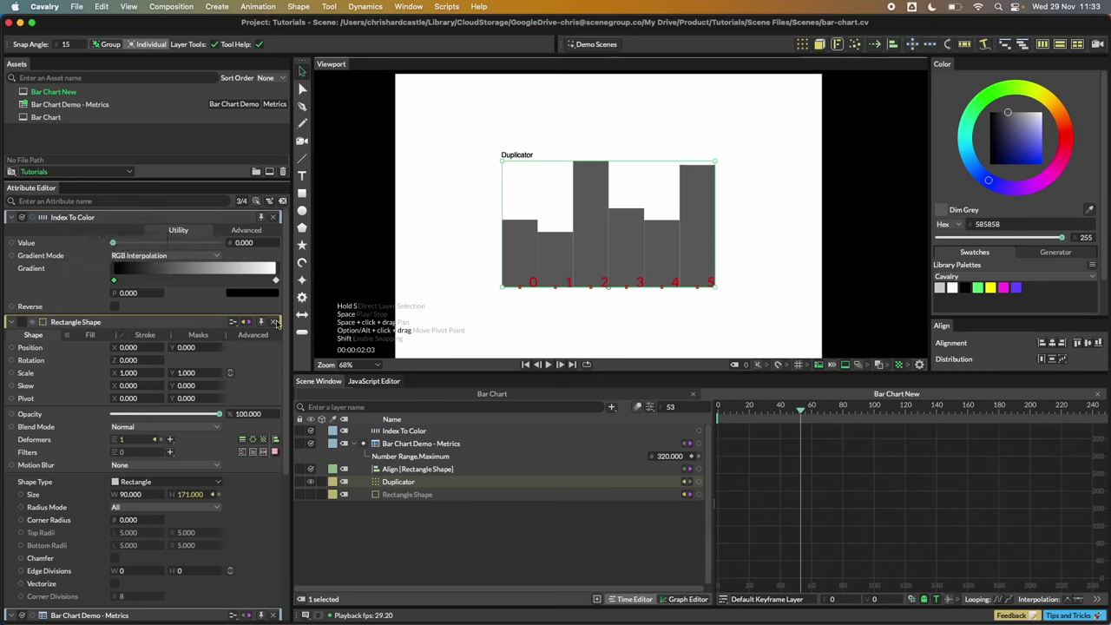
Connect Index To Color to the Fill Color of the Rectangle Shape
click(90, 336)
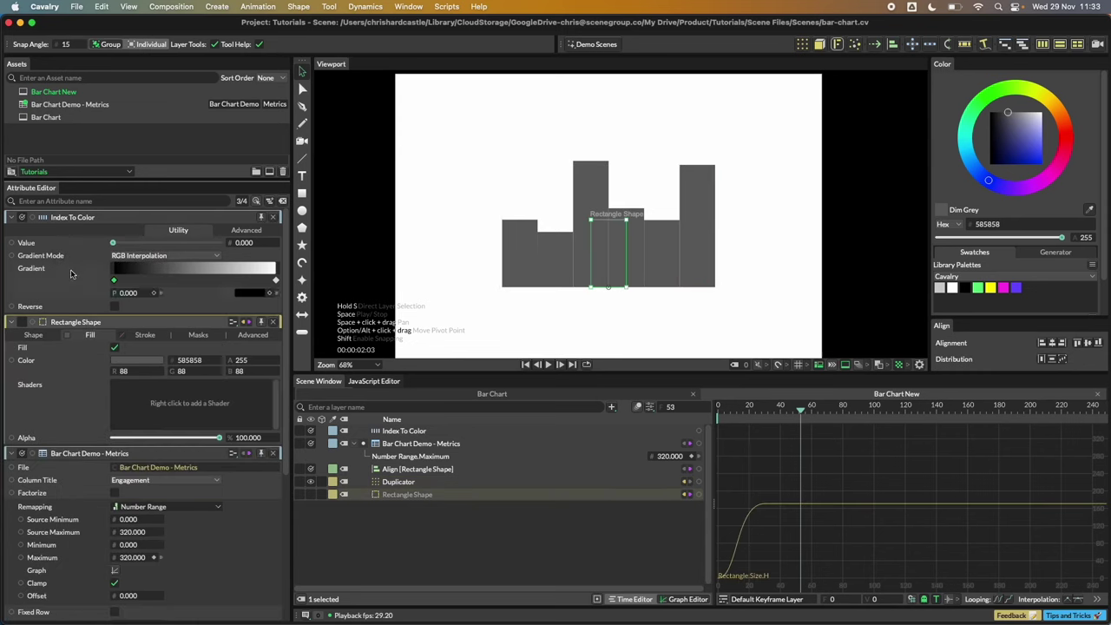
drag(33, 220, 421, 496)
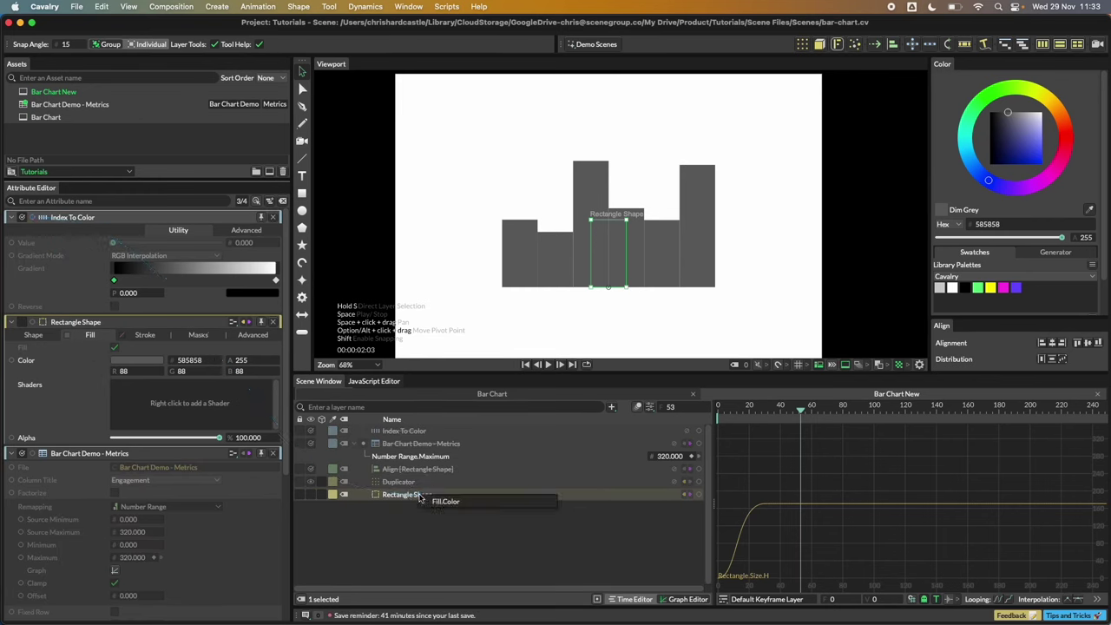
click(448, 502)
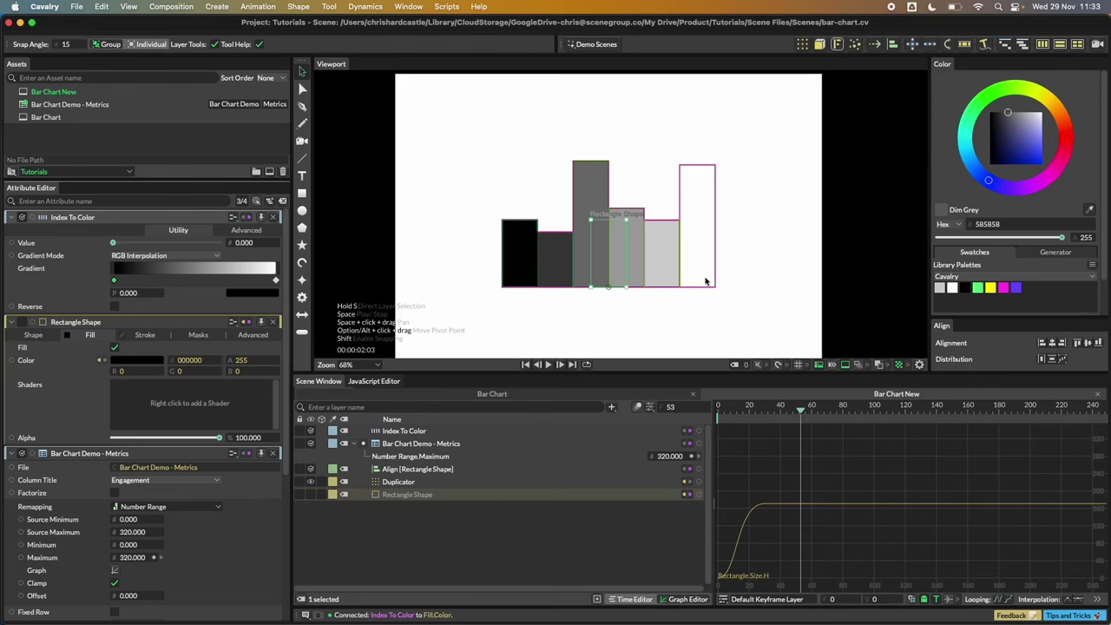
Set the Index To Color gradient's end stop to light grey and its start stop to dark grey 252525
double_click(275, 280)
click(293, 143)
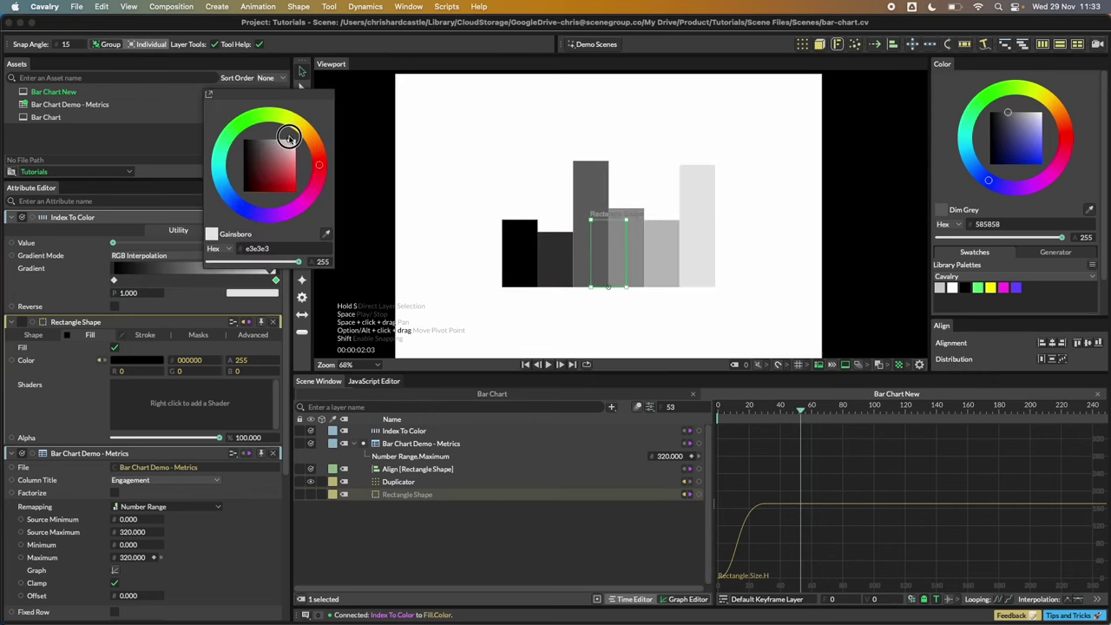
double_click(116, 282)
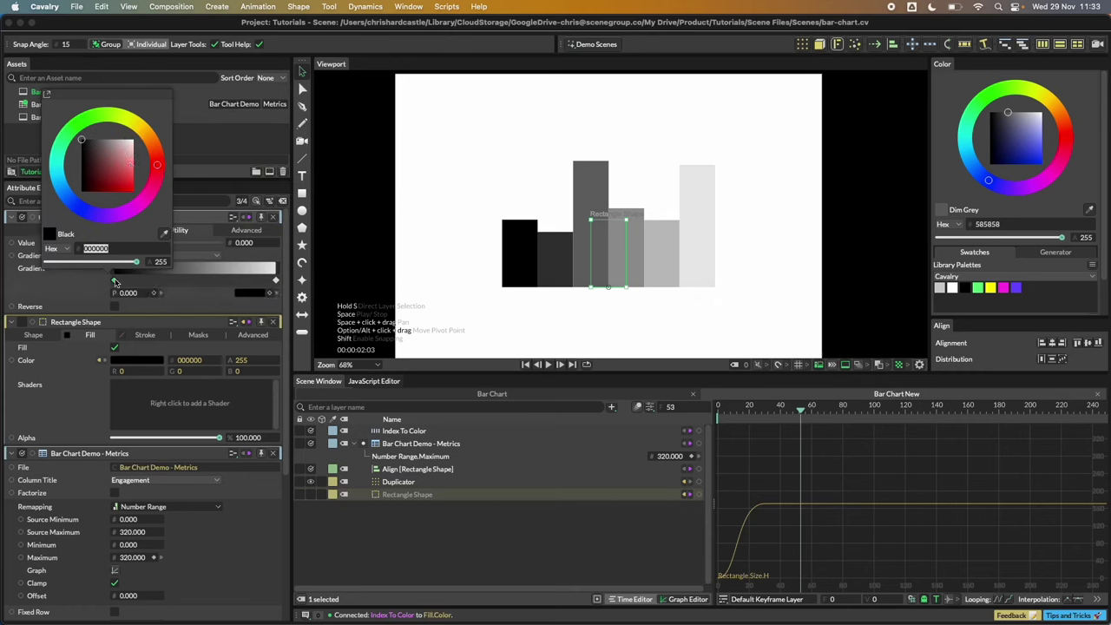
click(84, 139)
click(88, 138)
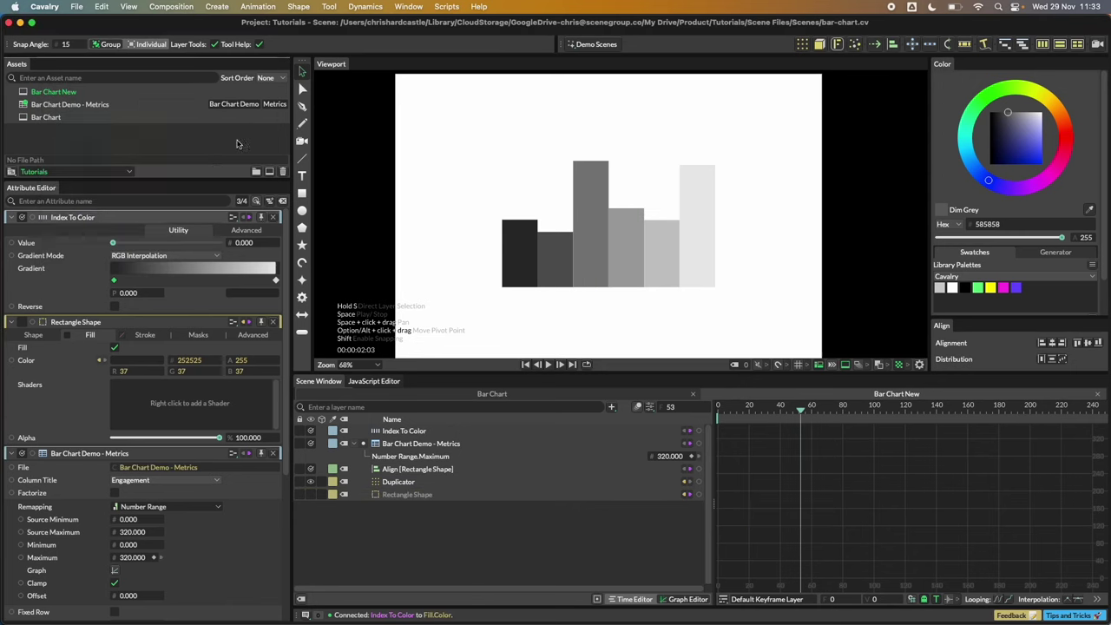
Play the recoloured bars from the first frame and review the Index To Color Gradient Mode options
click(526, 364)
click(548, 364)
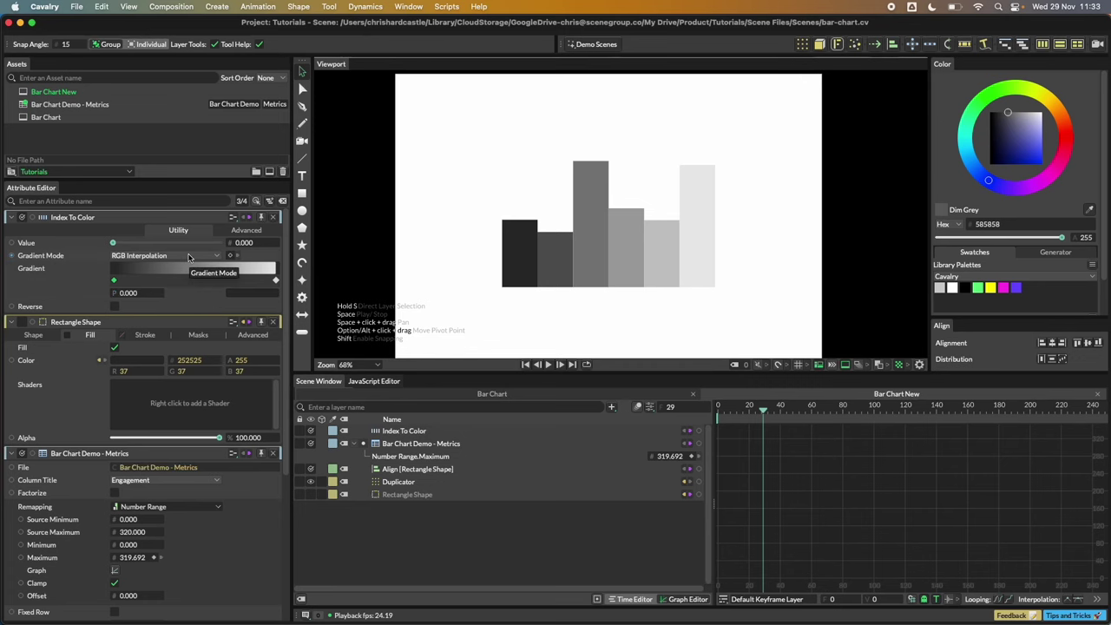
click(182, 257)
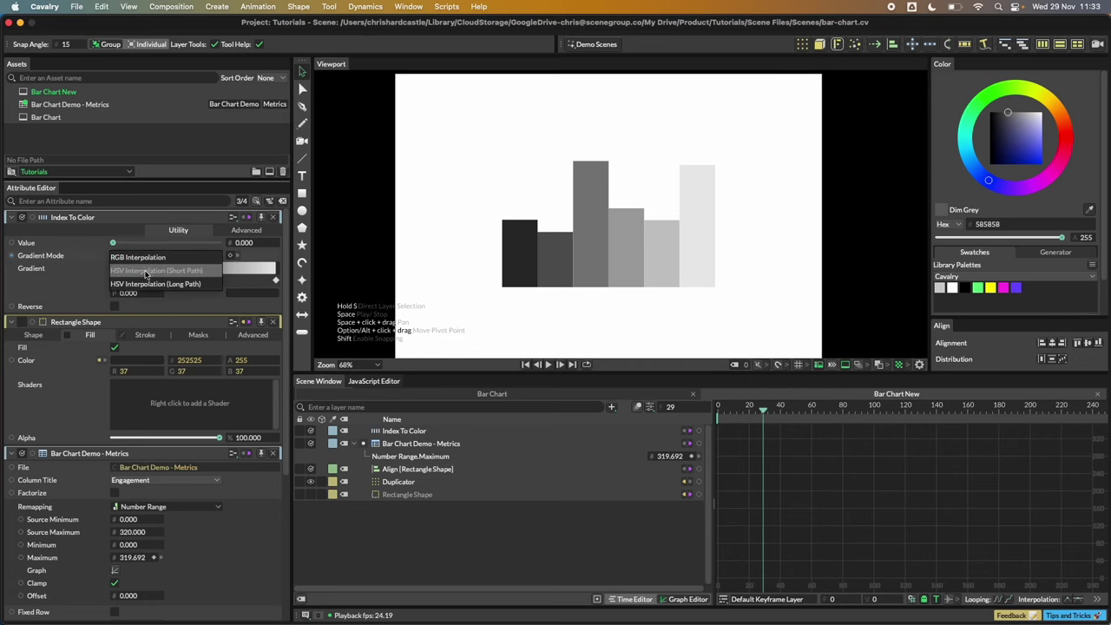
click(97, 261)
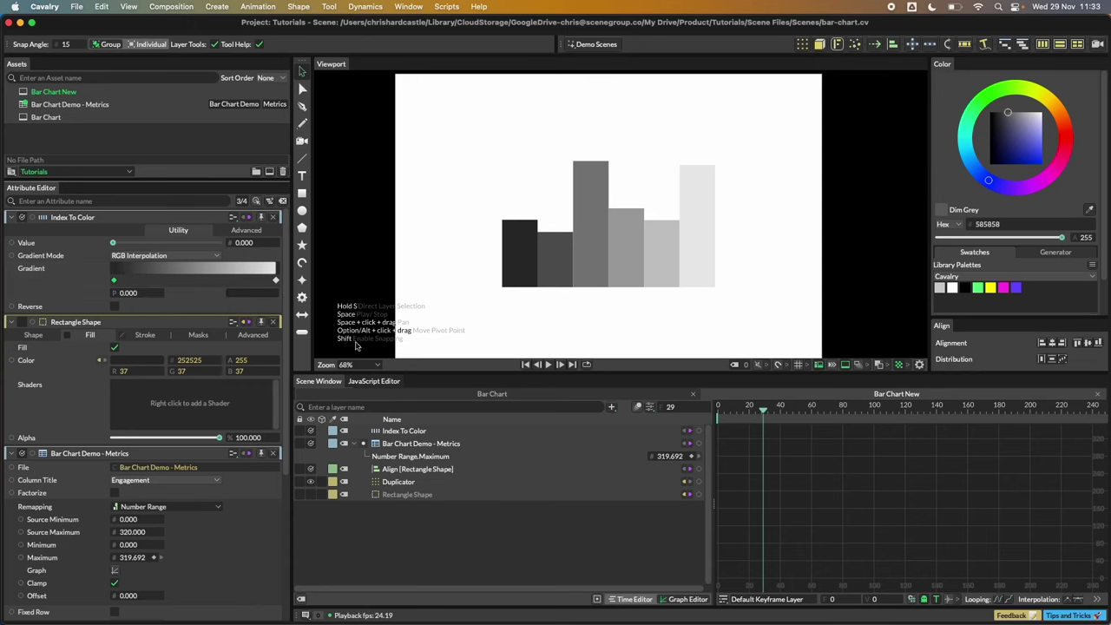
Check the Bar Chart composition for reference, return to Bar Chart New and rename the Rectangle Shape layer as Bar
double_click(47, 118)
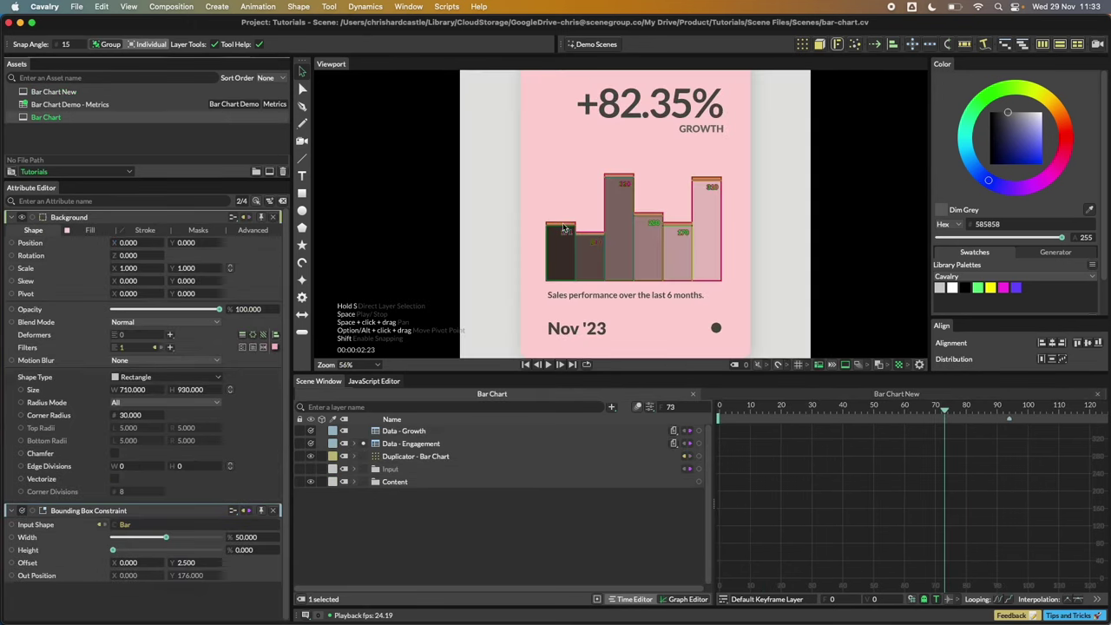
double_click(54, 92)
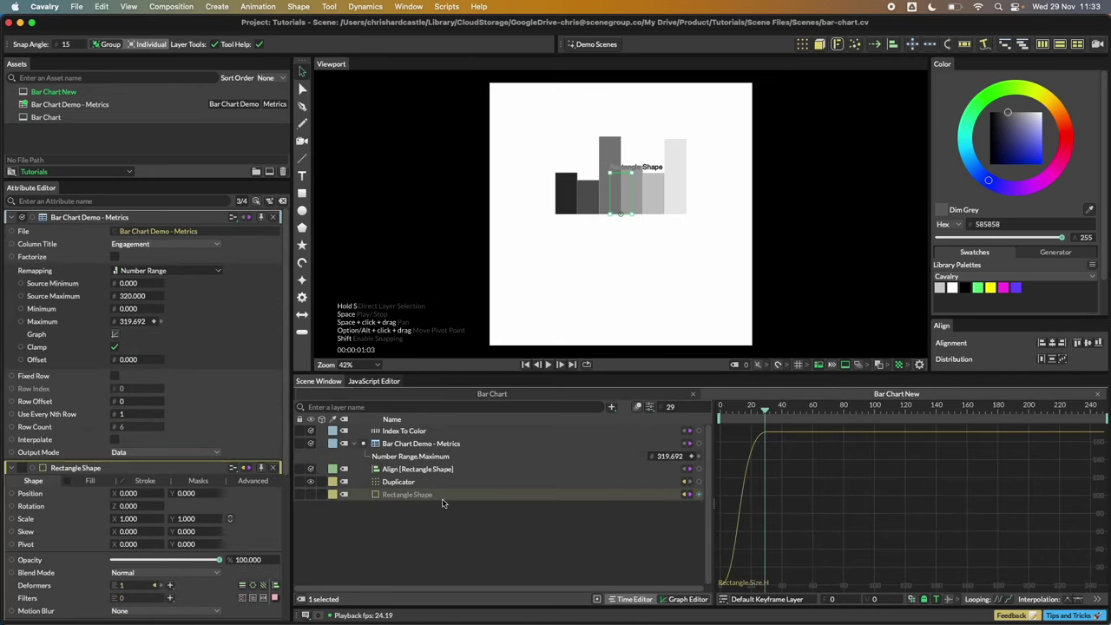
double_click(444, 503)
text(Bar)
key(Return)
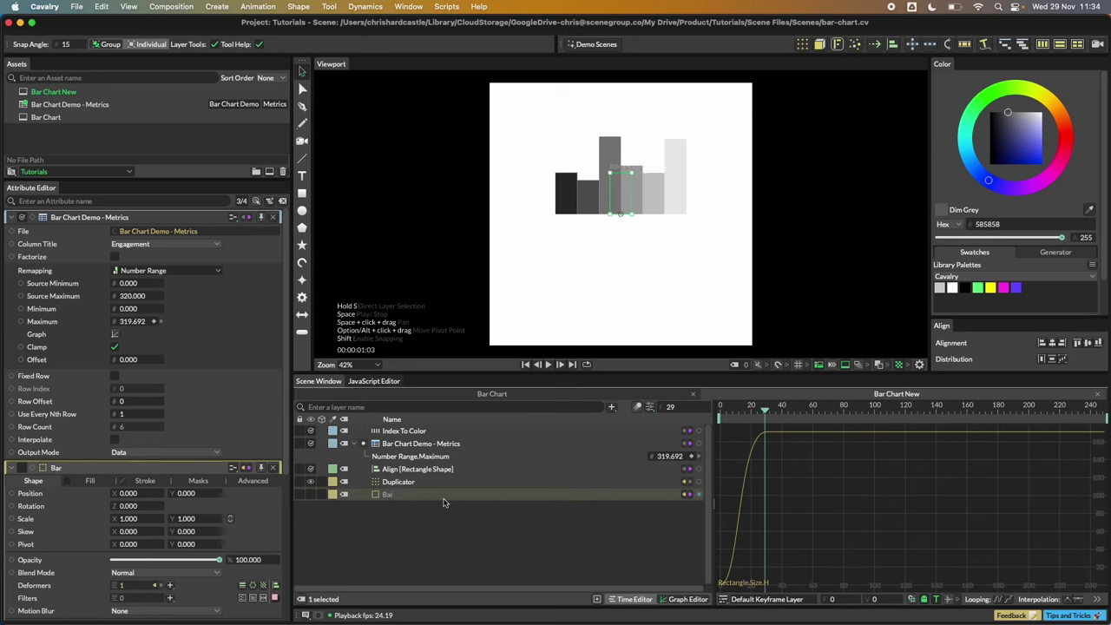
Hide the Duplicator and make the Bar layer visible
click(410, 505)
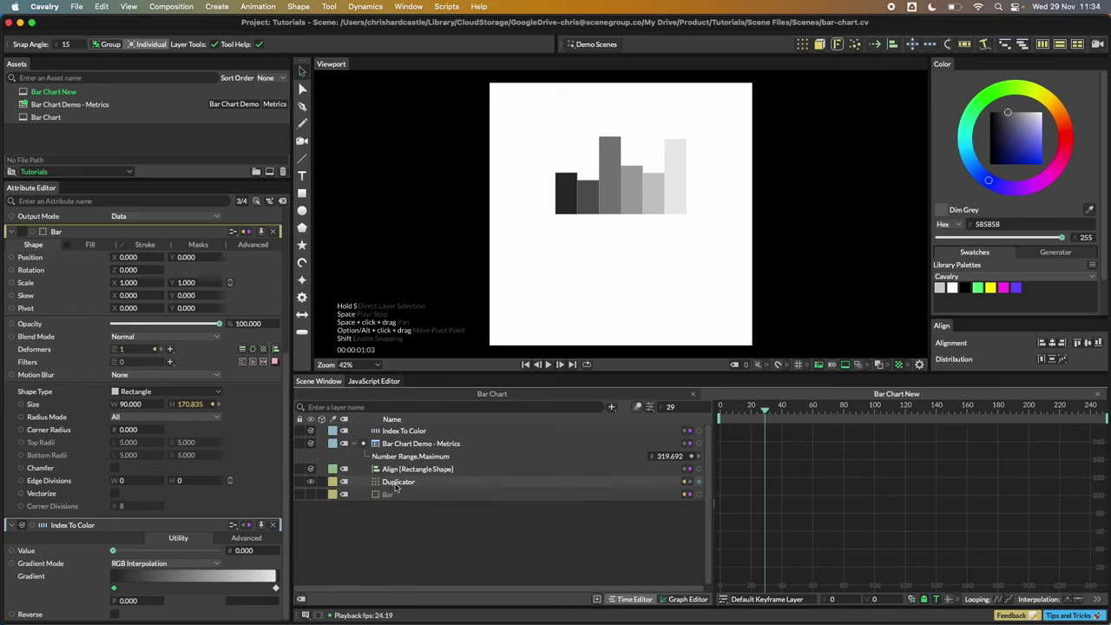
click(311, 483)
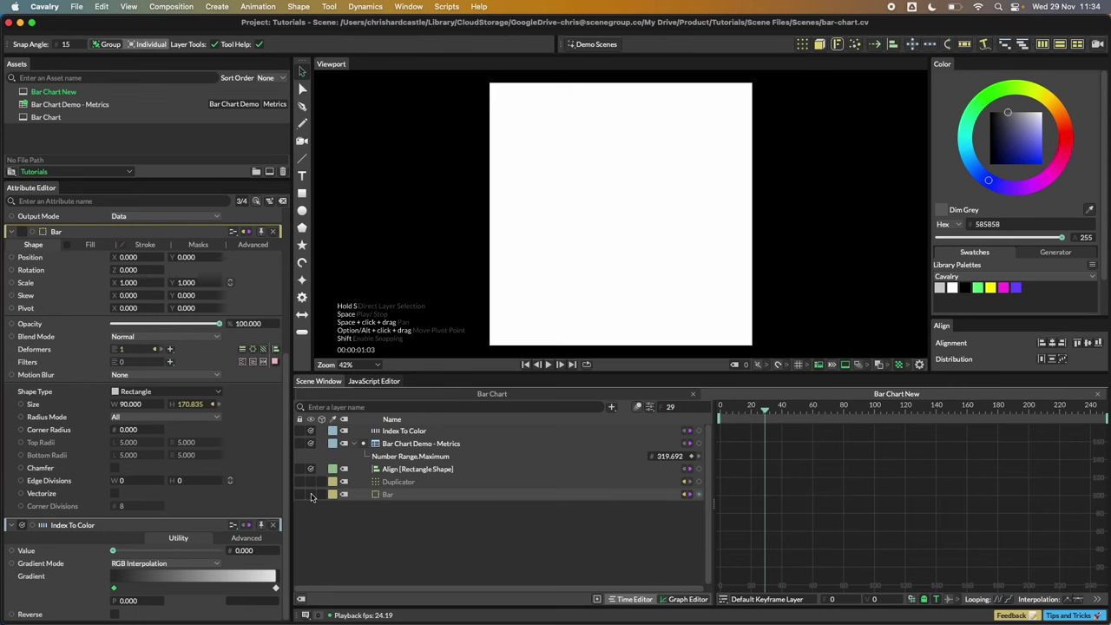
click(311, 494)
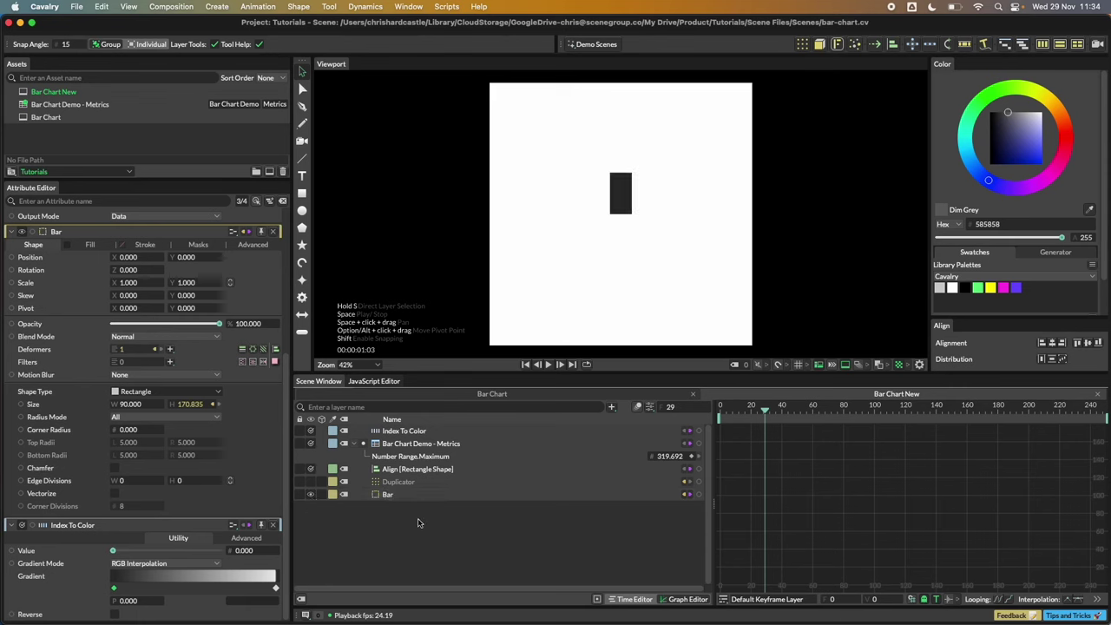
Add a rectangle shape 90 wide and 10 high with a yellow ffff00 fill
click(303, 196)
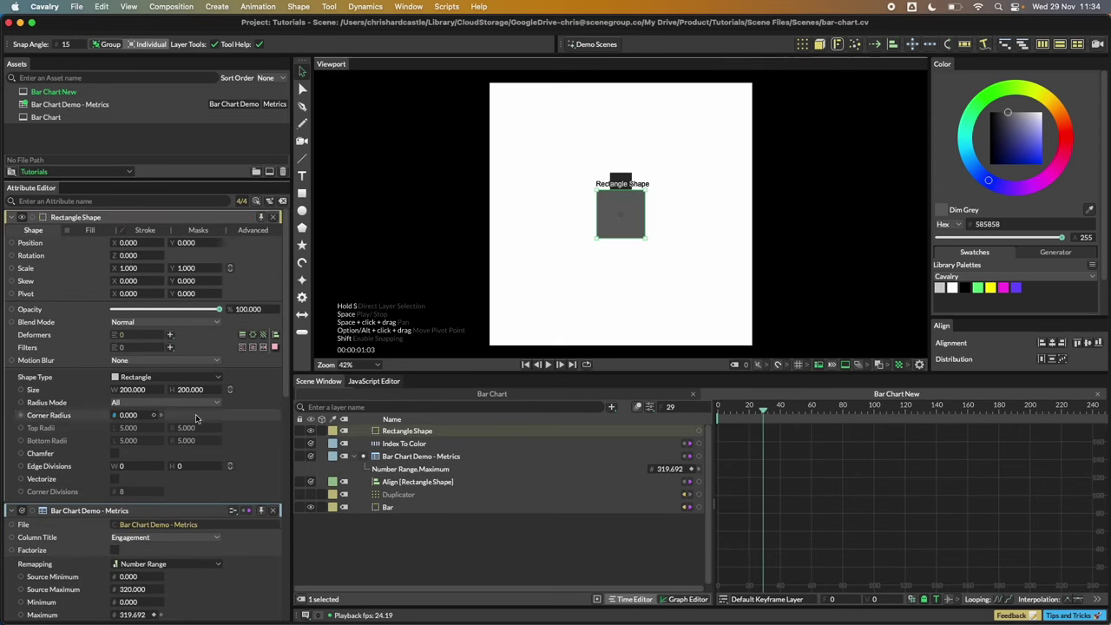
click(131, 390)
text(90)
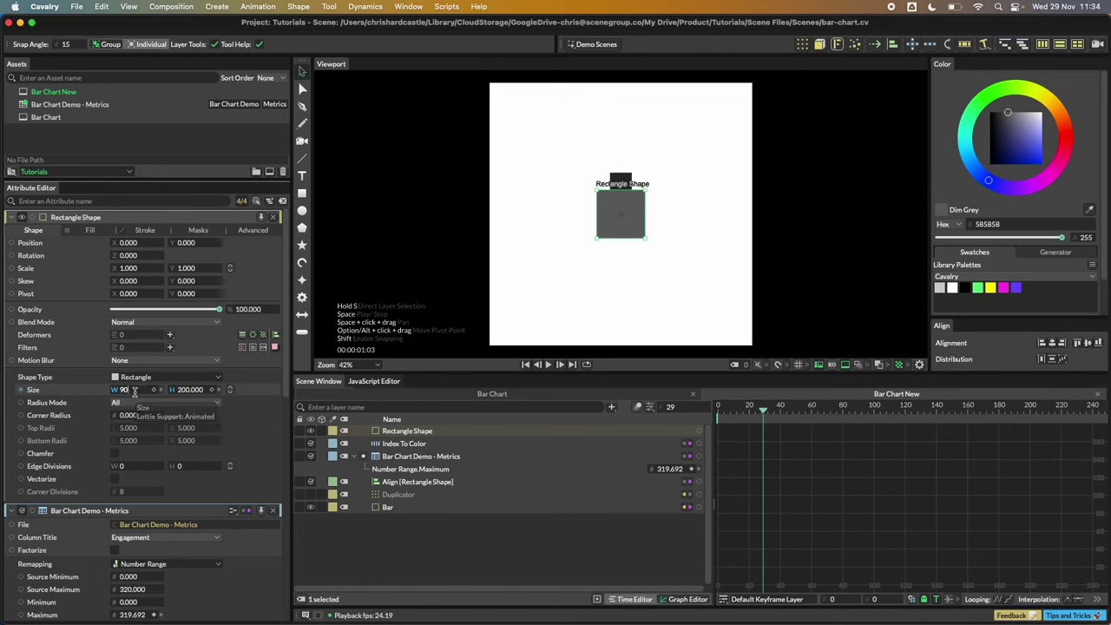
key(Return)
click(185, 390)
text(100)
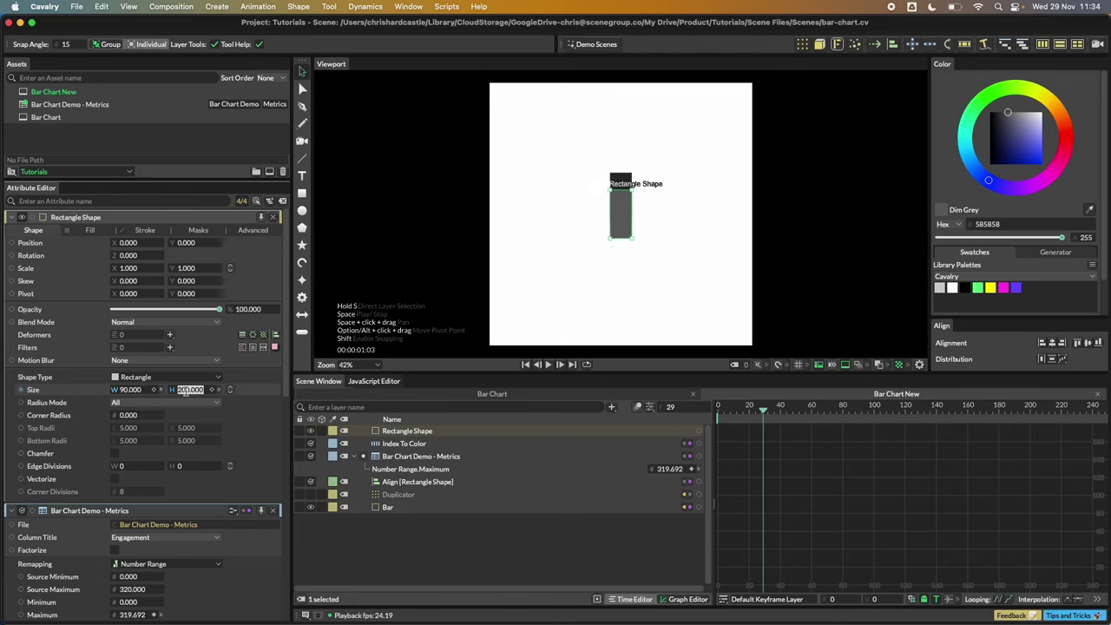
key(Return)
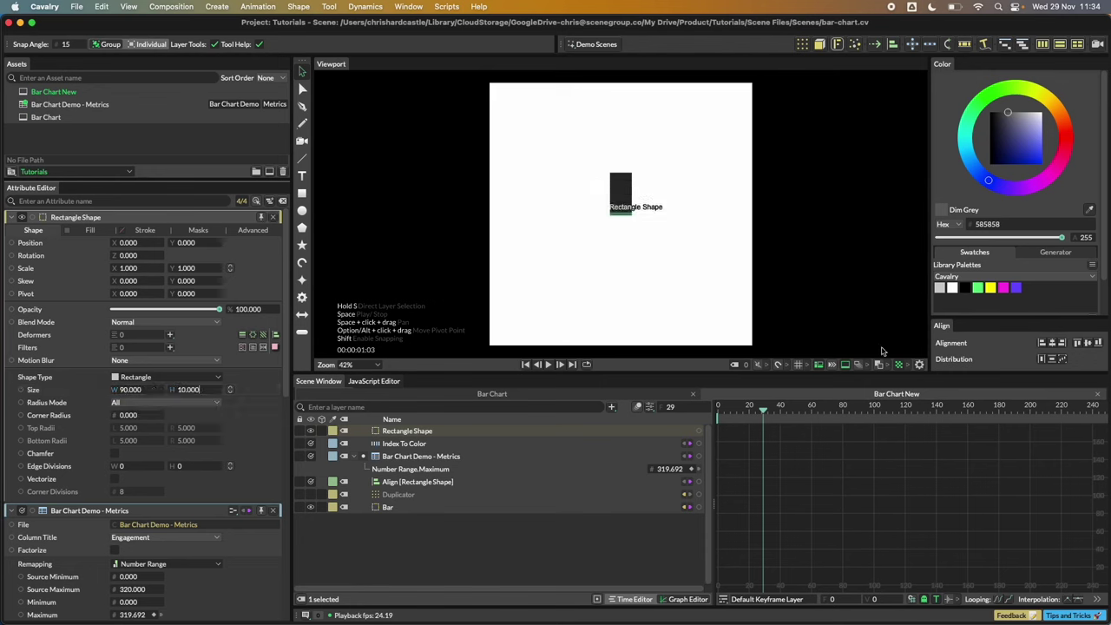
click(991, 289)
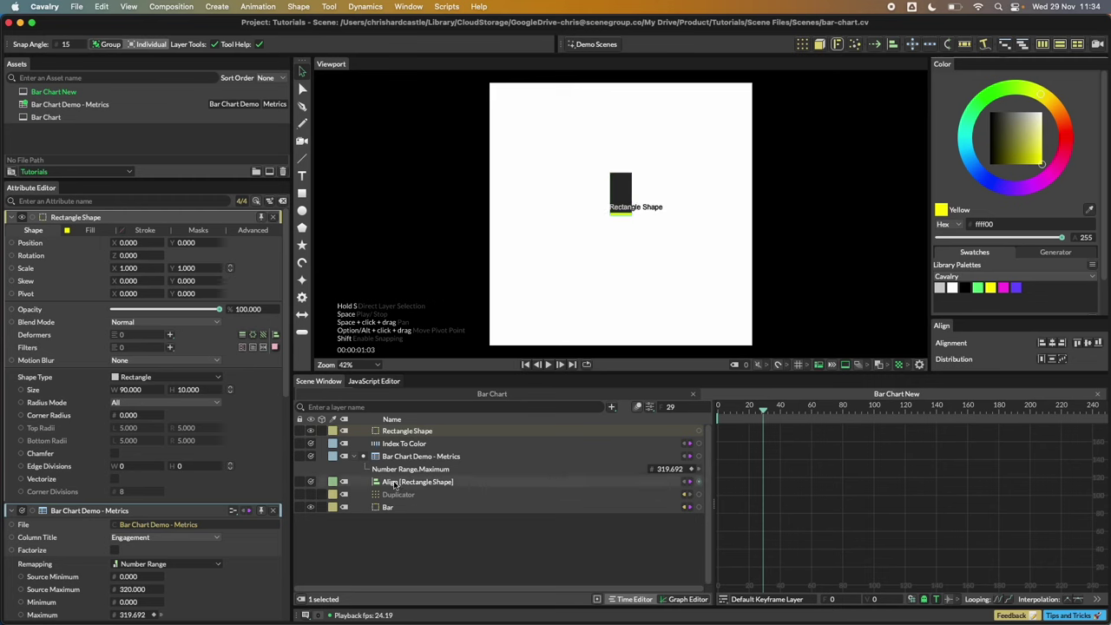
Go to frame 55 and add a Bounding Box Constraint with nothing selected
click(725, 409)
drag(724, 409, 804, 408)
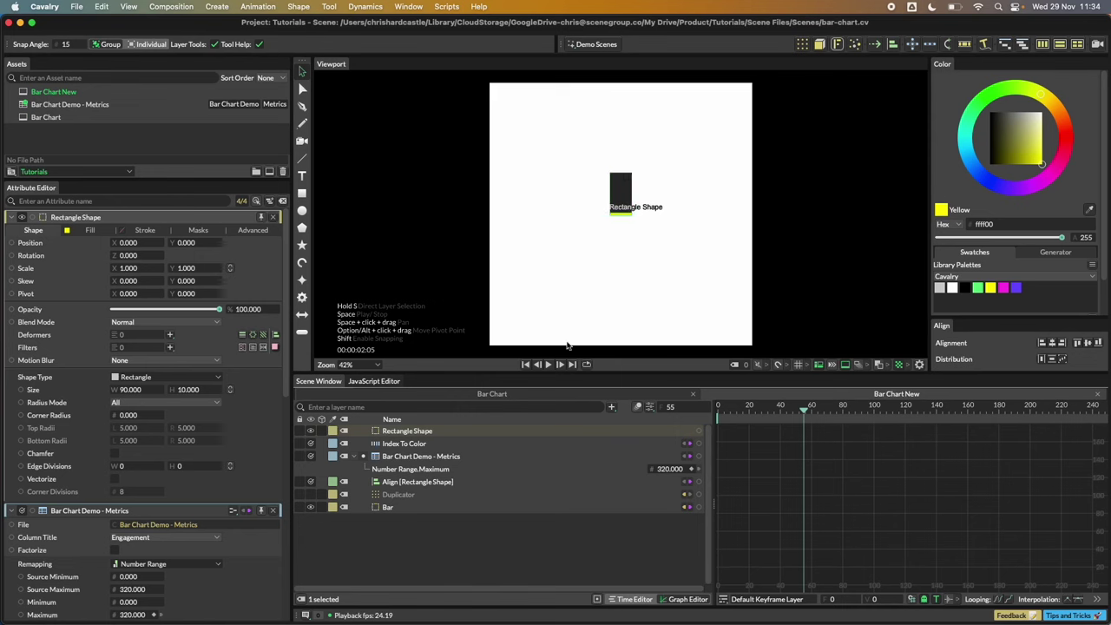
click(422, 541)
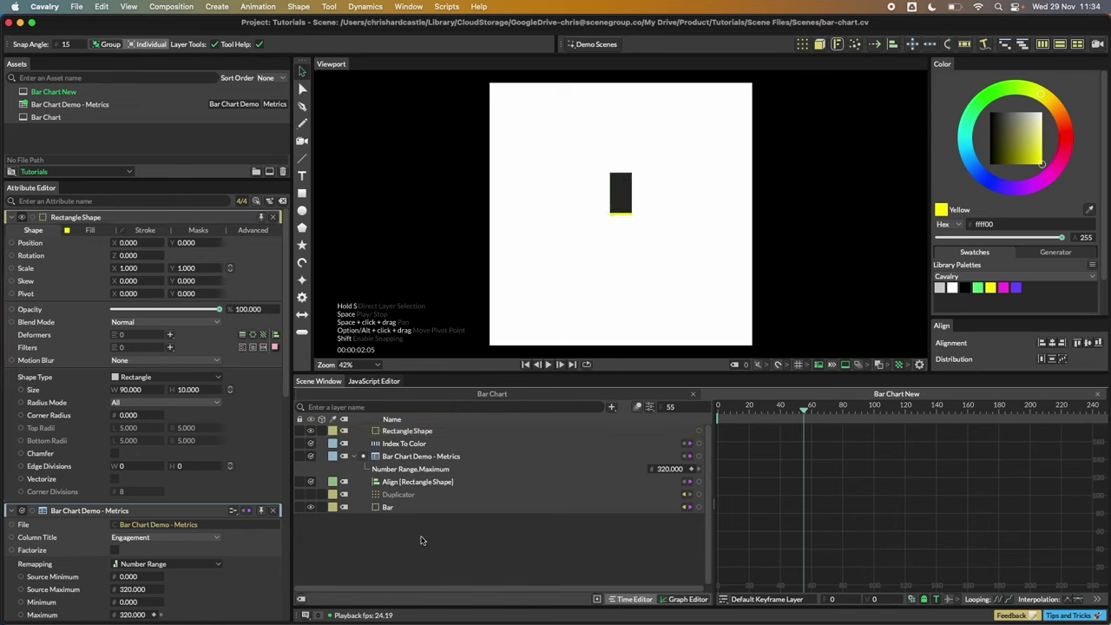
key(super+shift+space)
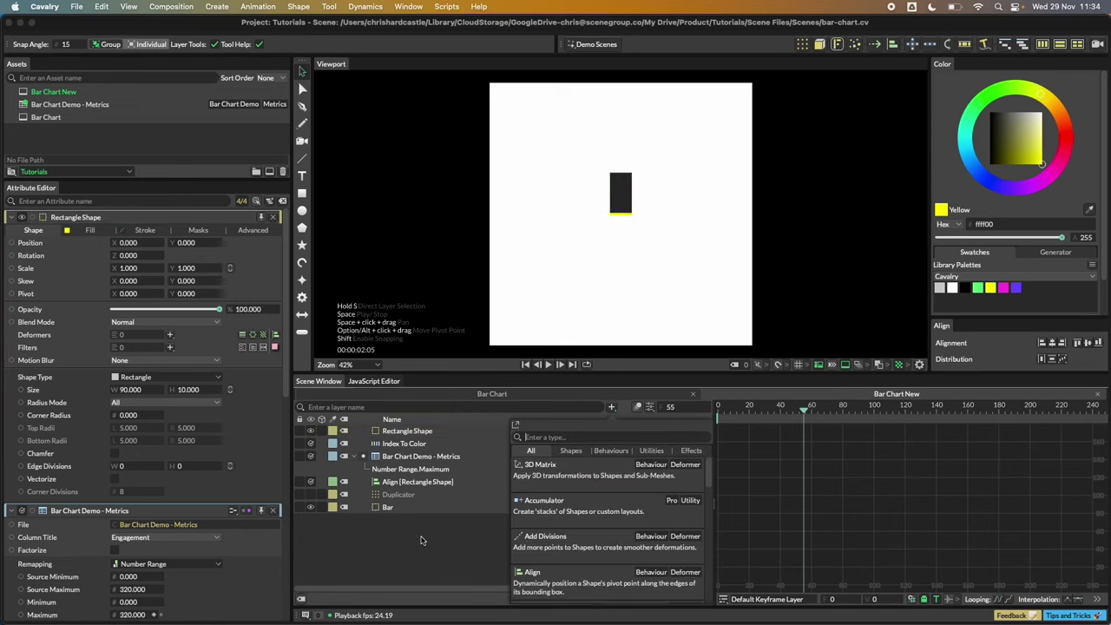
text(bounding)
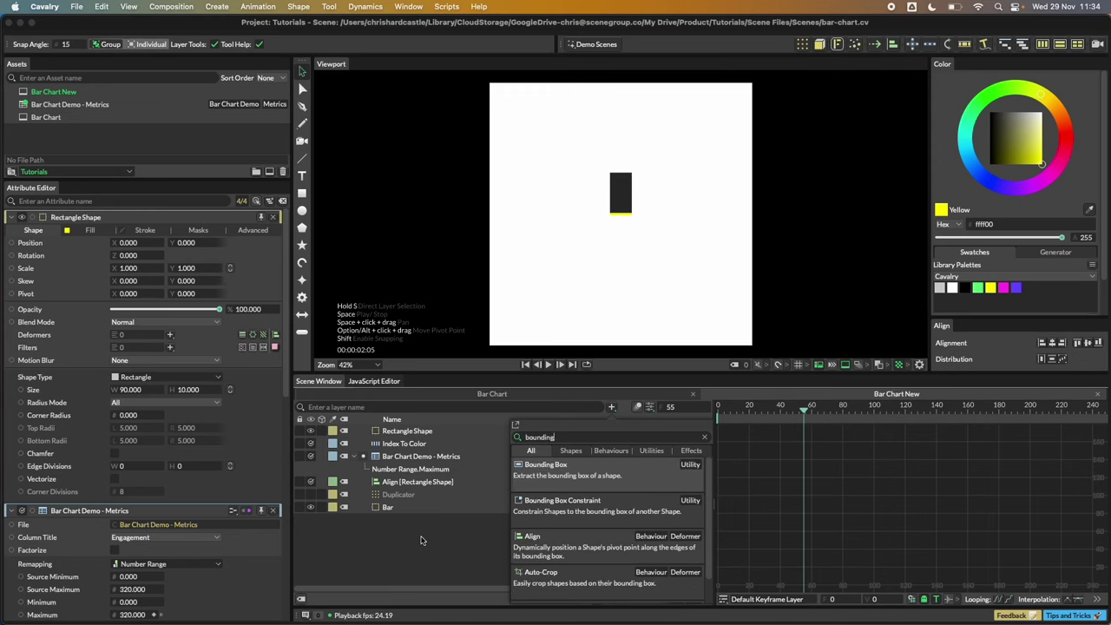
click(568, 505)
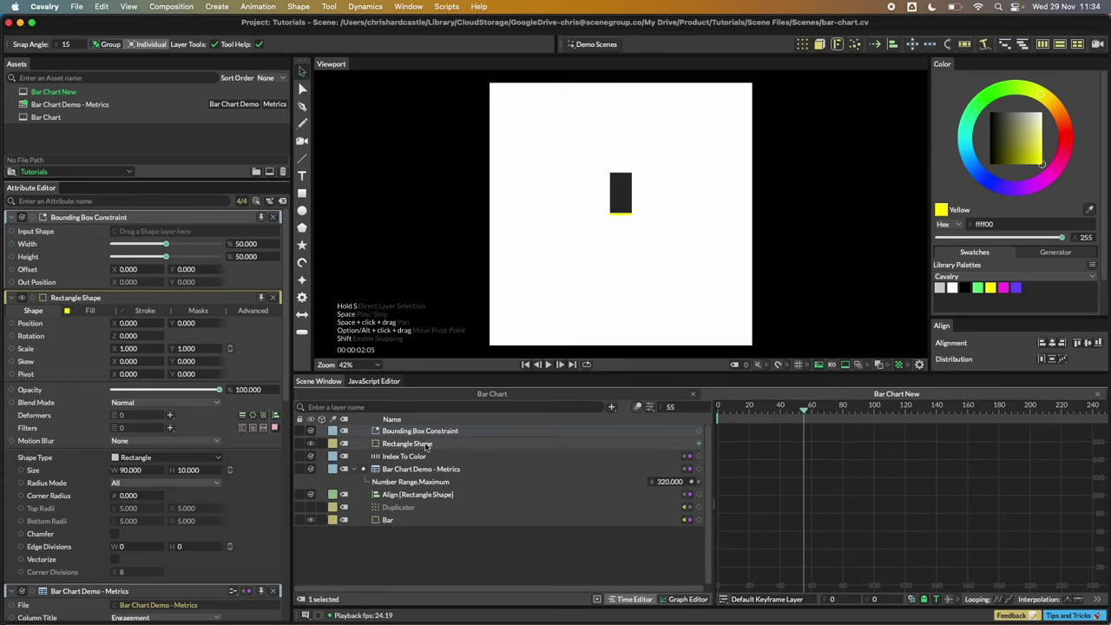
Set Bar as the constraint's Input Shape and connect its Out Position Y to the Rectangle Shape's Position Y
click(396, 523)
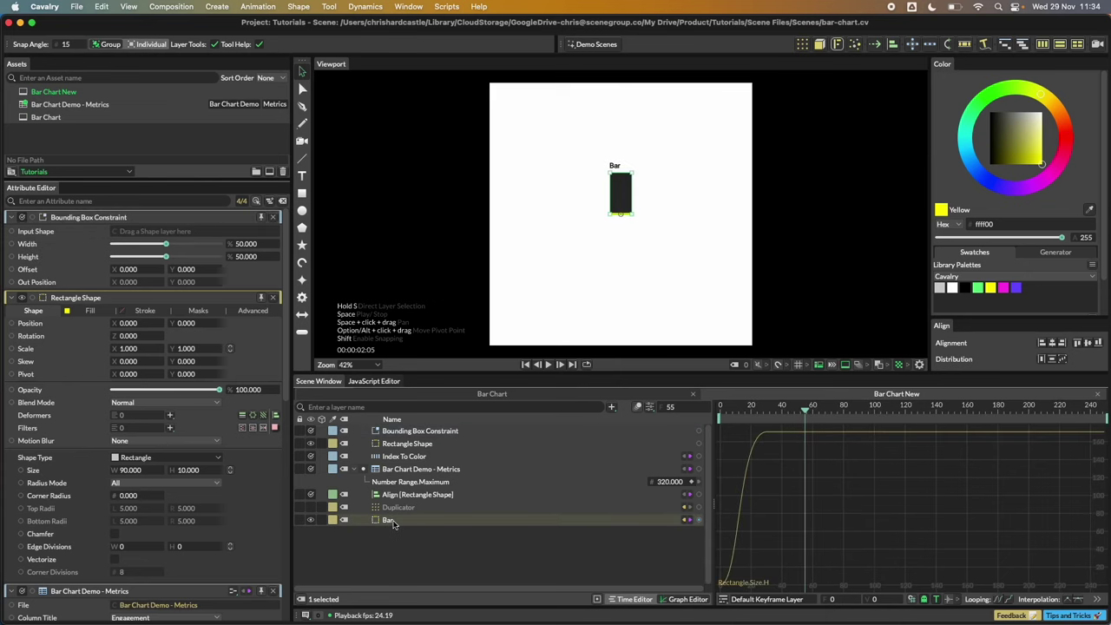
drag(392, 524, 173, 234)
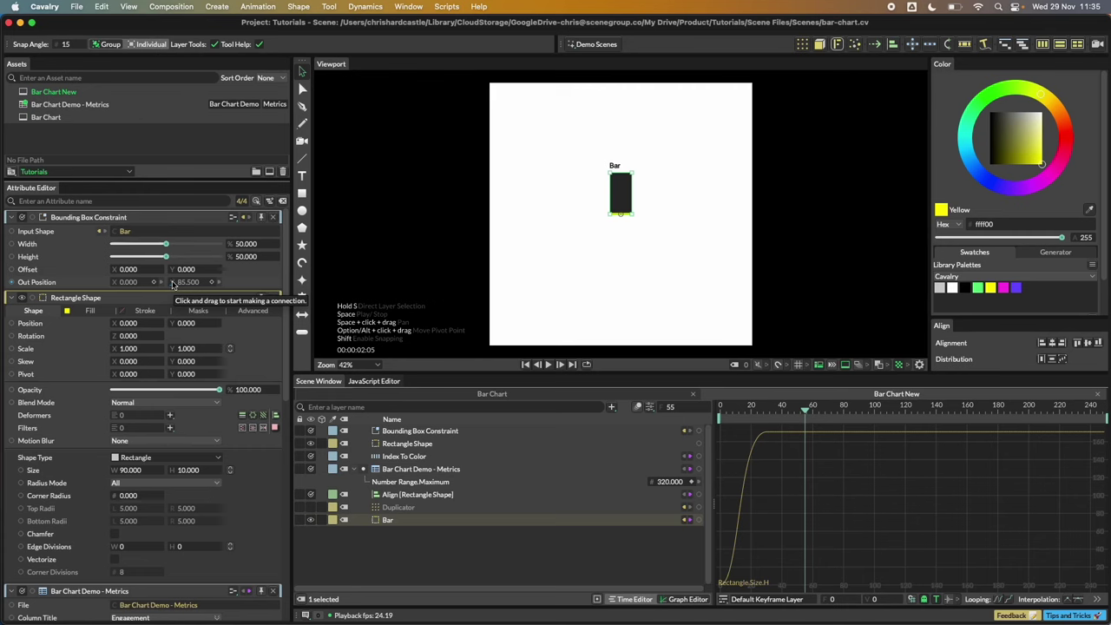
drag(172, 283, 401, 445)
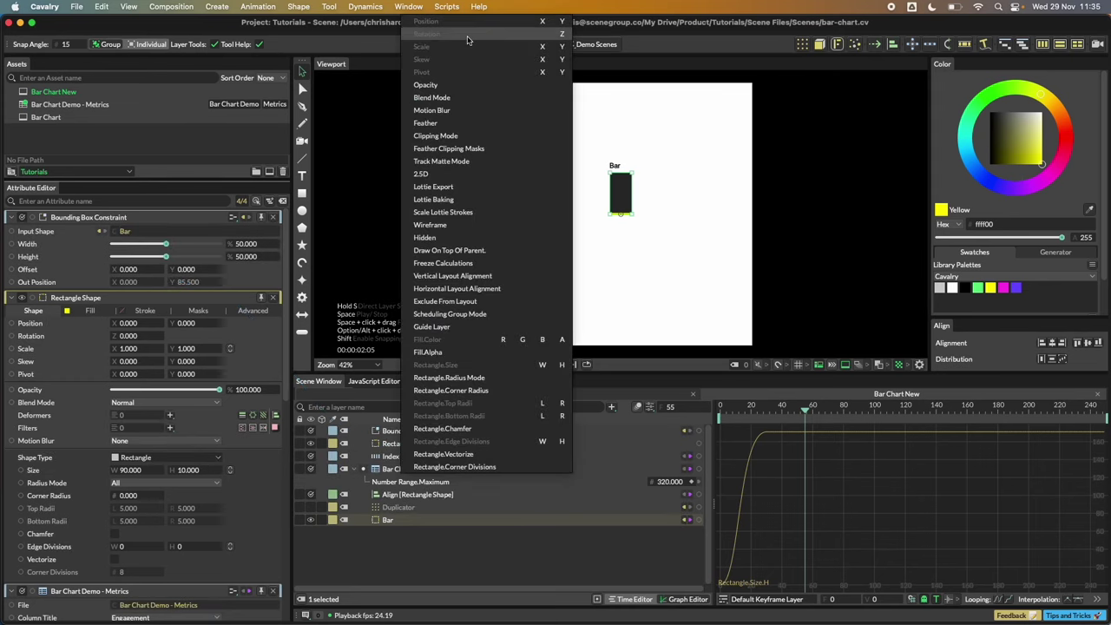
click(561, 24)
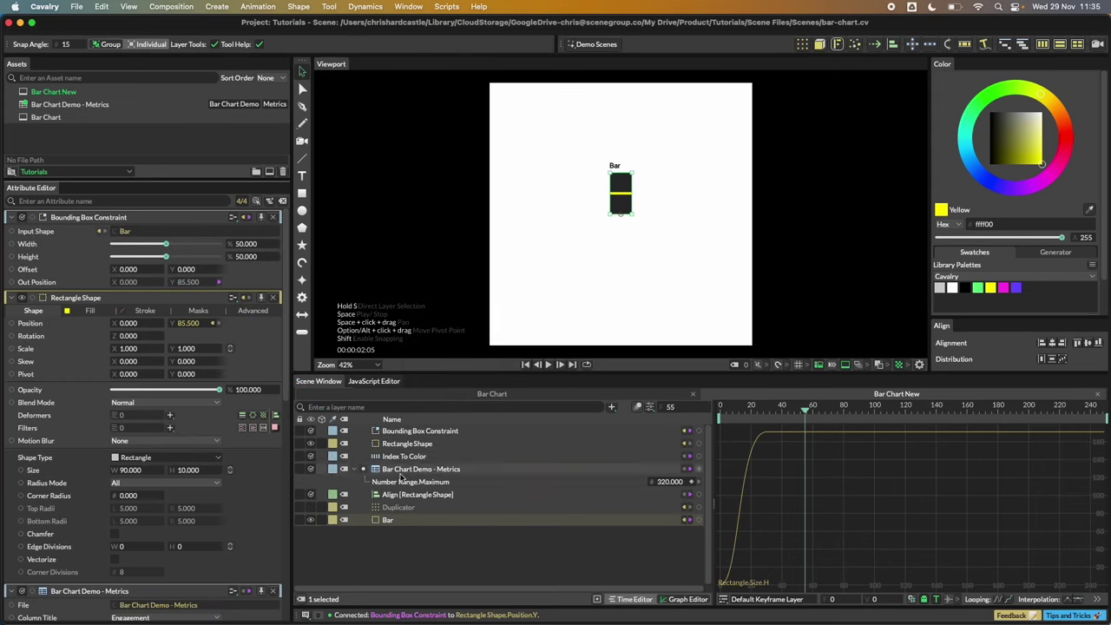
Rename the Rectangle Shape layer as Cap and move it directly above Bar in the layer order
click(409, 445)
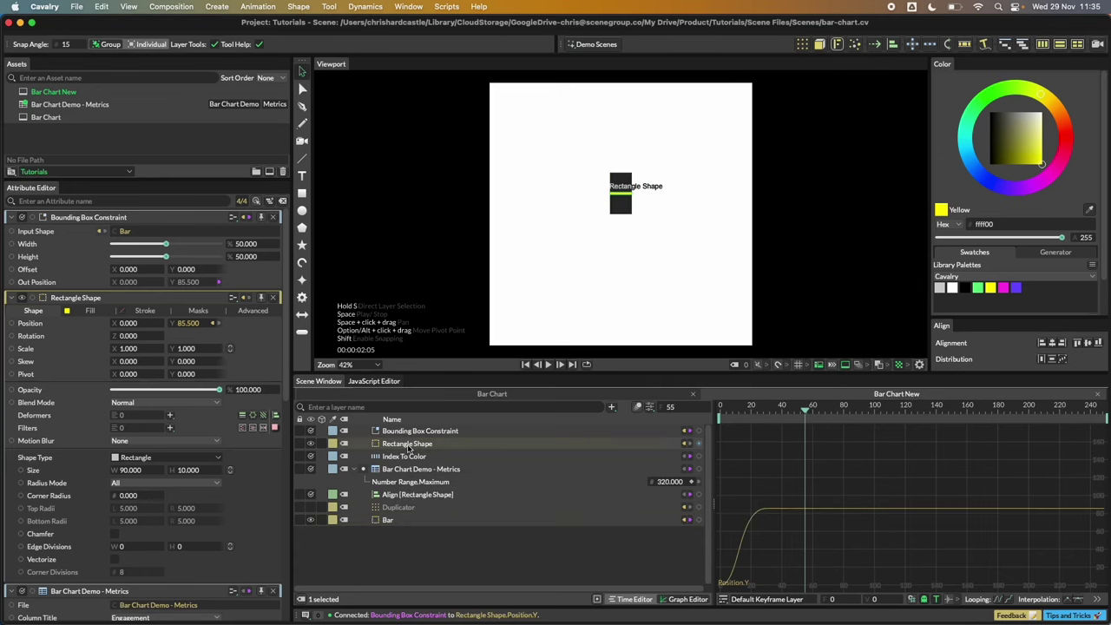
double_click(409, 446)
text(Cap)
key(Return)
drag(396, 446, 401, 520)
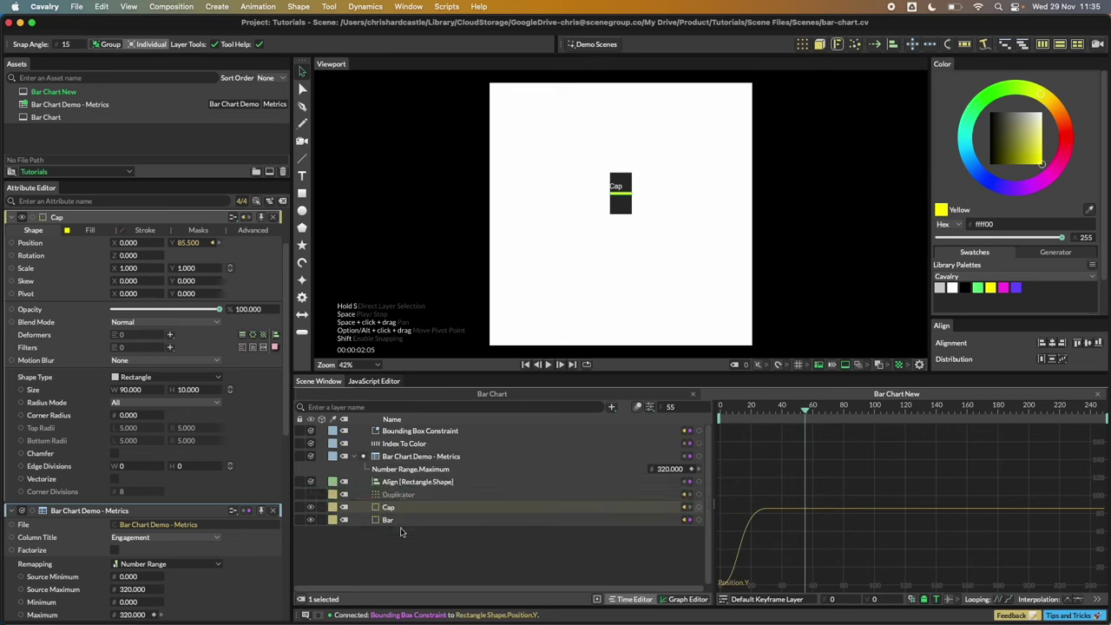
Set the Bounding Box Constraint's Height to 0% and its Y Offset to 2.5
click(414, 434)
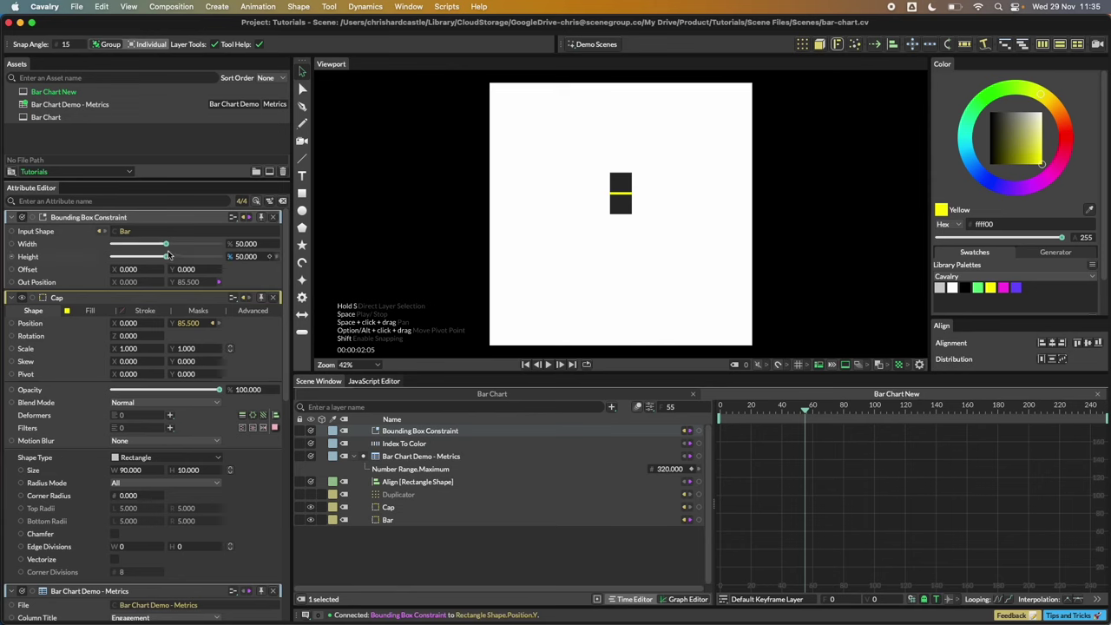
drag(166, 259, 85, 258)
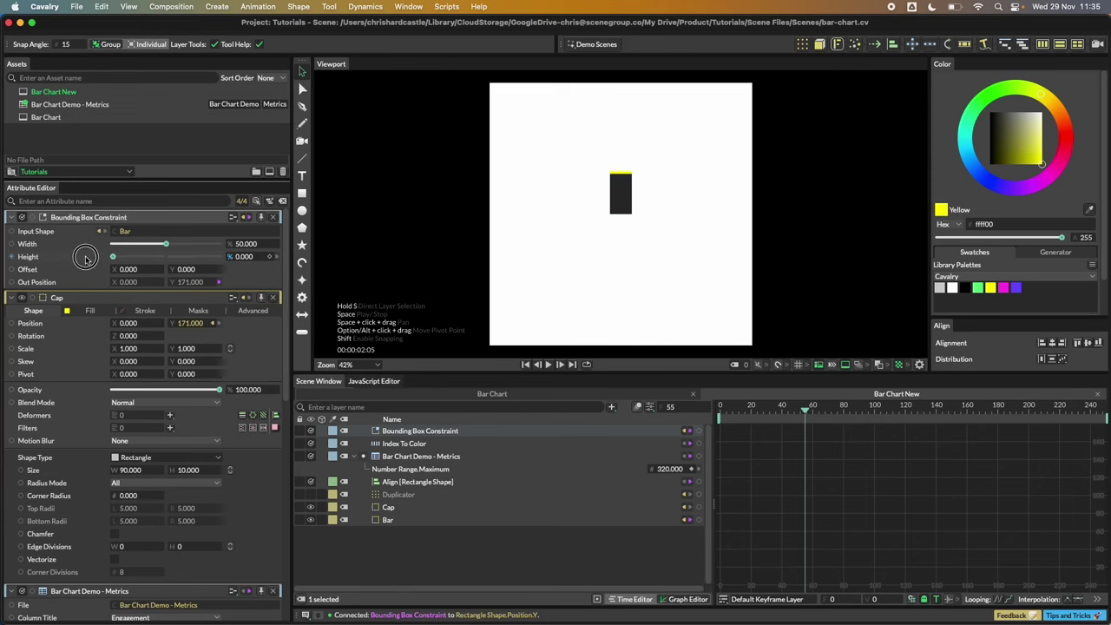
scroll(637, 170, up, 6)
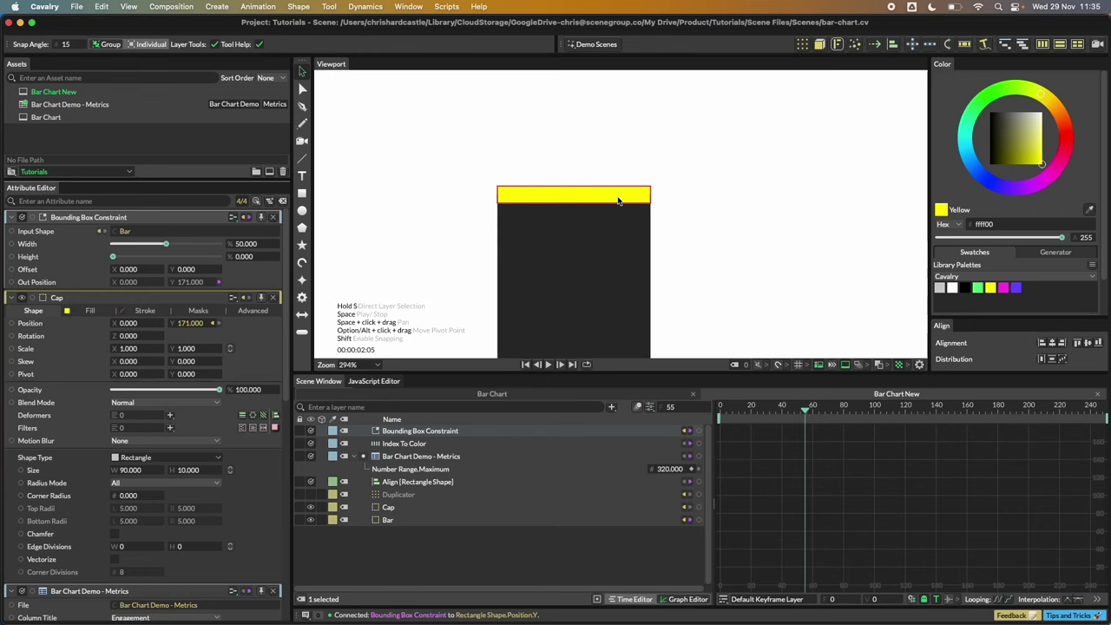
click(189, 270)
text(2.5)
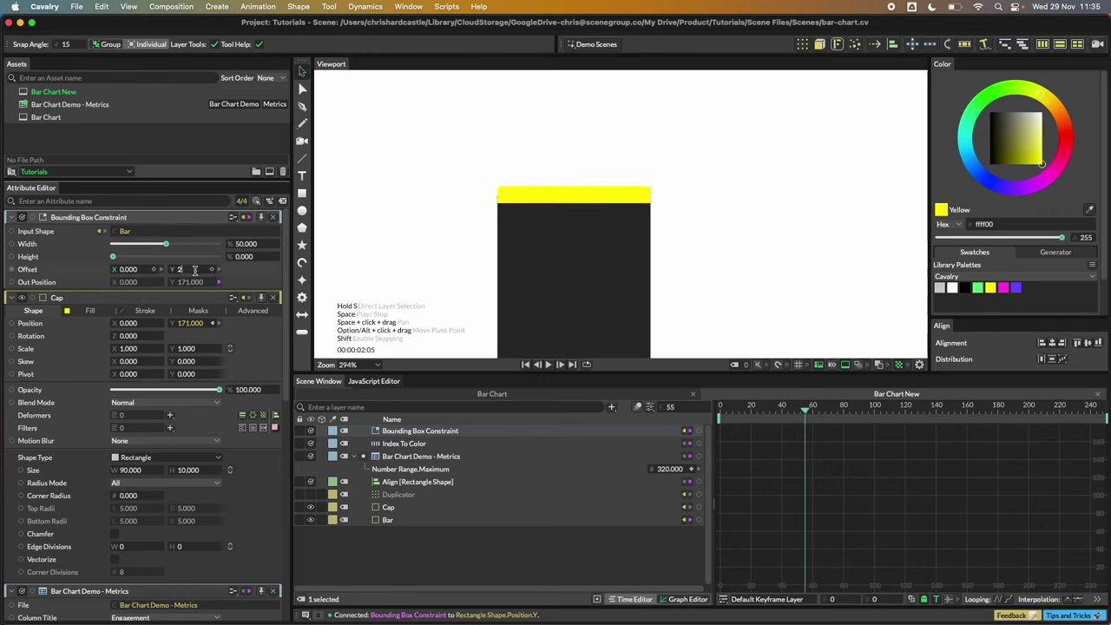
key(Return)
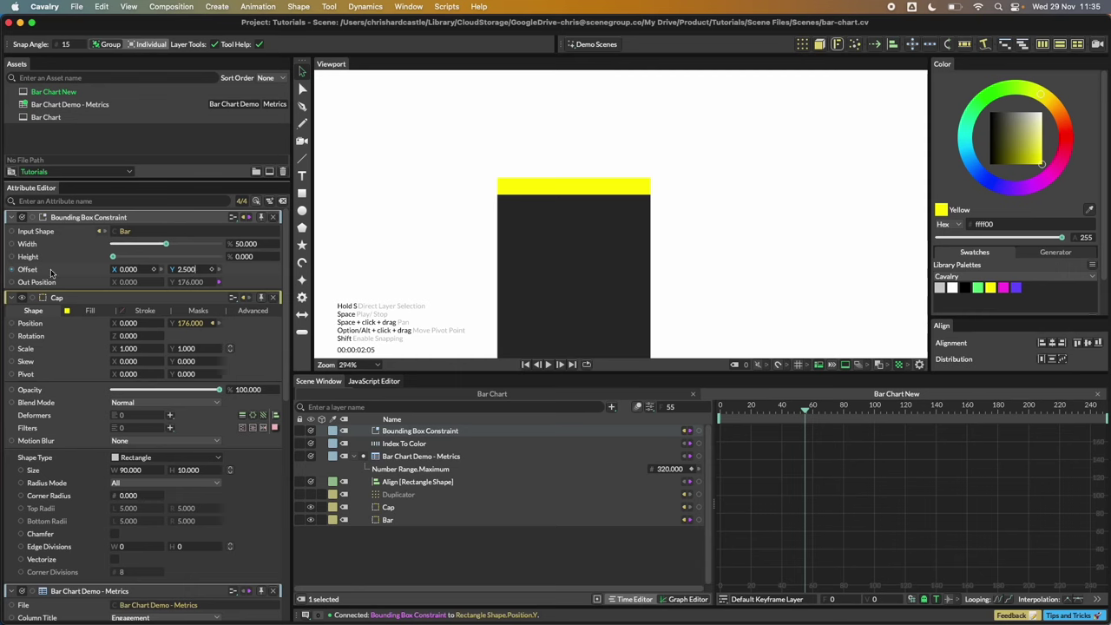
Inspect the edge where the cap meets the bar up close and play the animation from the first frame
scroll(636, 202, up, 5)
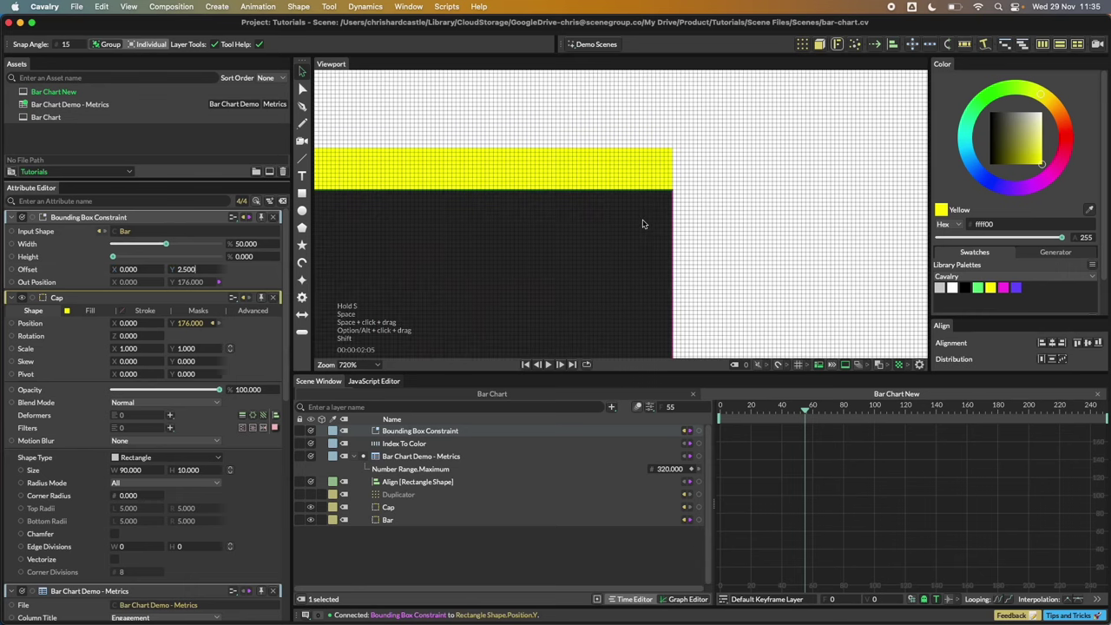
scroll(644, 224, down, 1)
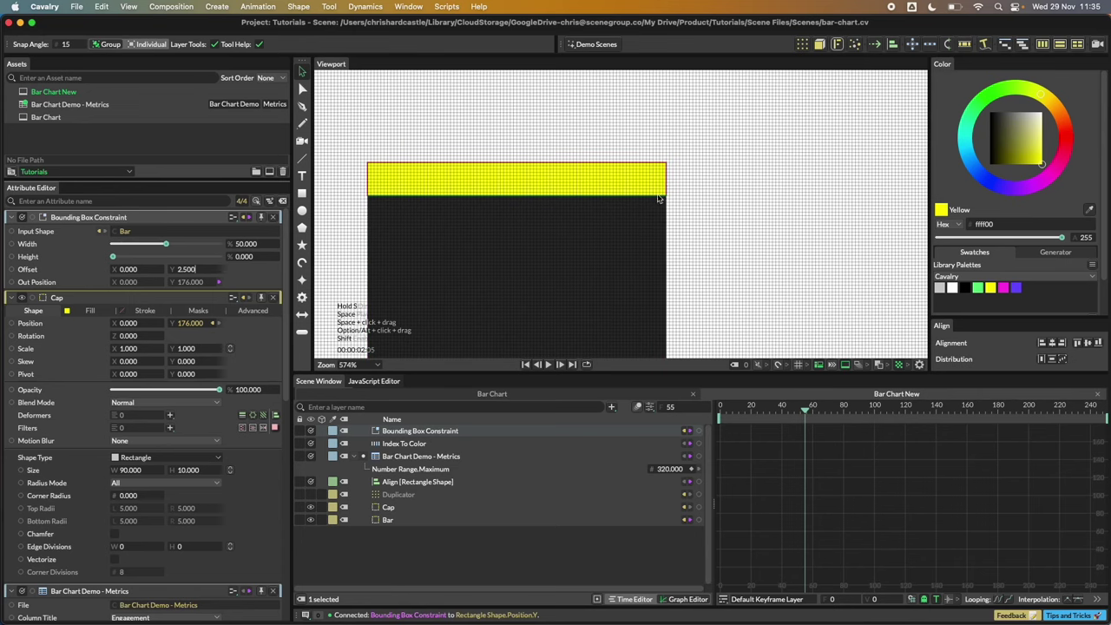
scroll(625, 259, down, 6)
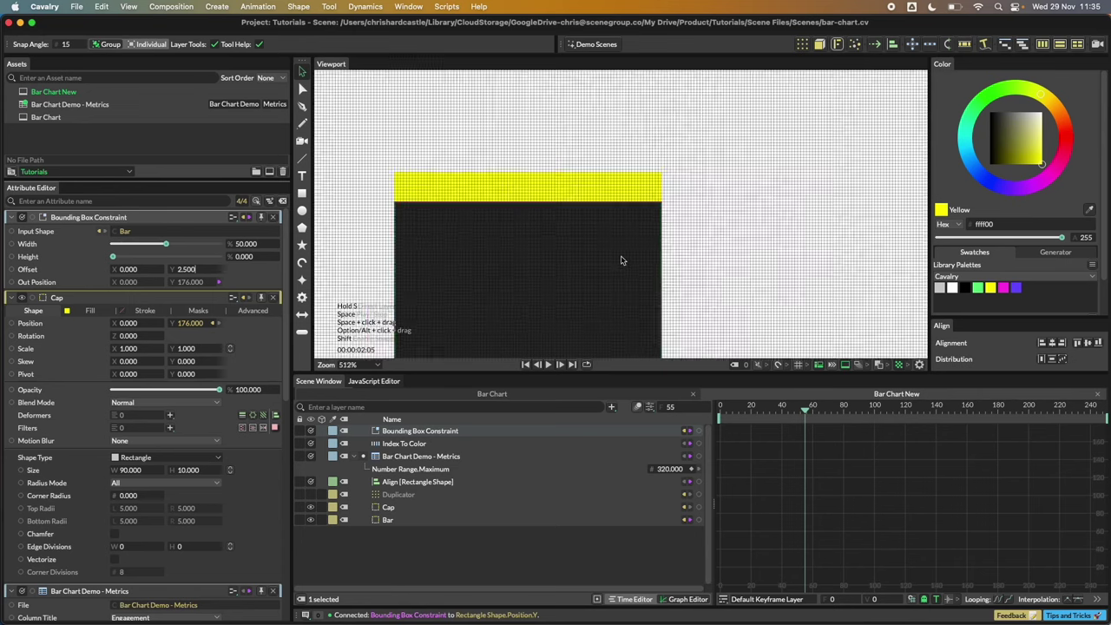
scroll(617, 265, down, 3)
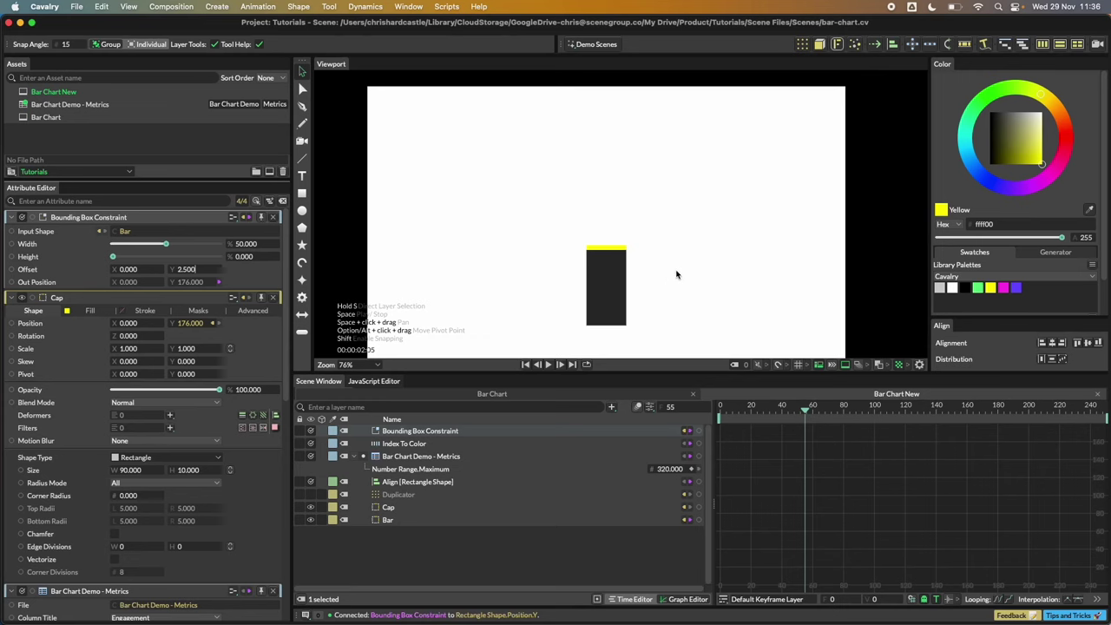
click(526, 365)
click(546, 365)
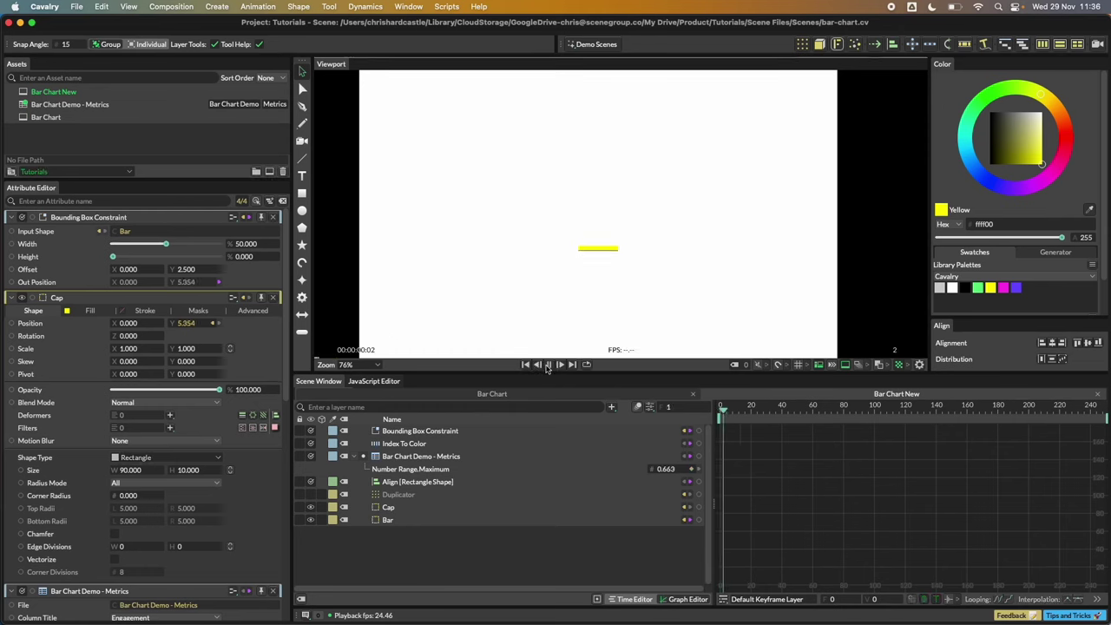
click(548, 364)
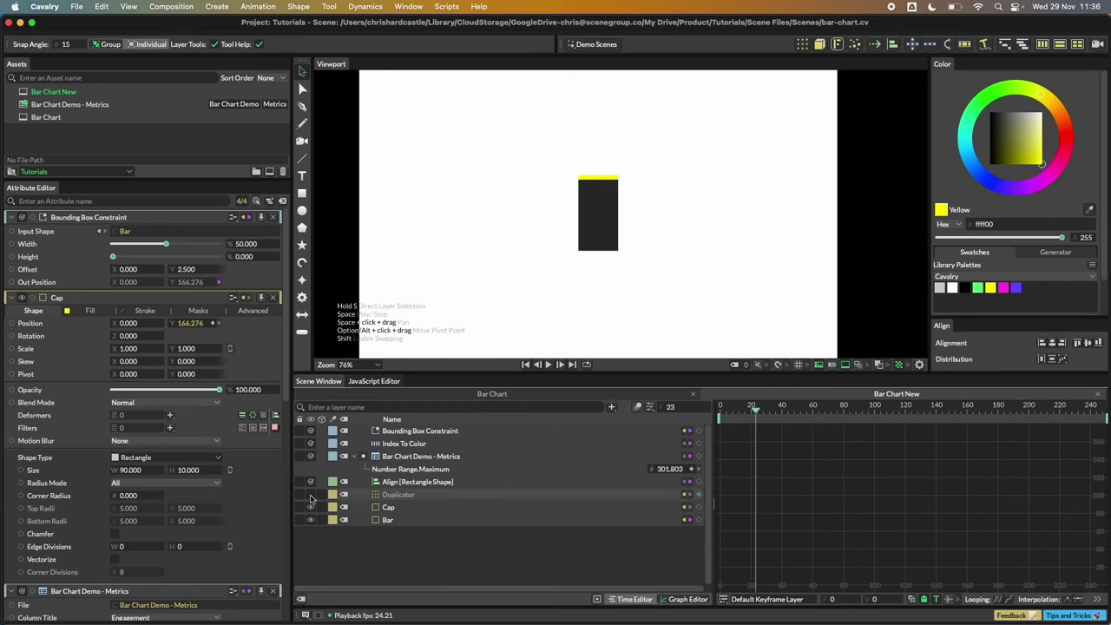
Make the Duplicator visible and hide the Cap and Bar layers
click(311, 493)
click(311, 507)
click(310, 519)
Select the Duplicator and turn off Draw Debug Information in the viewport settings
click(434, 495)
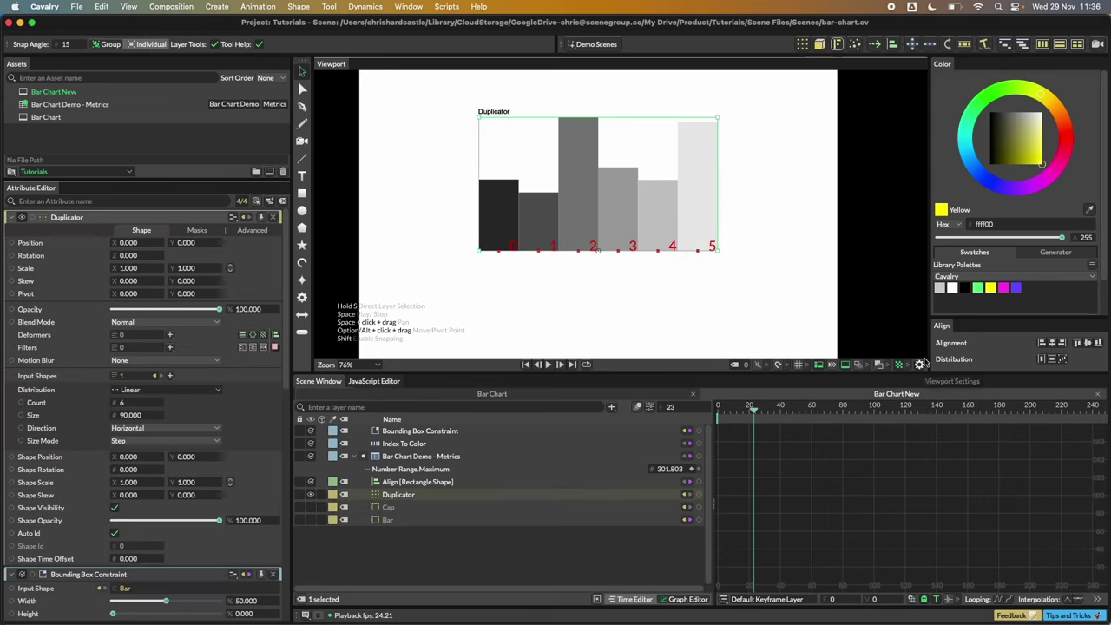
click(919, 363)
click(989, 230)
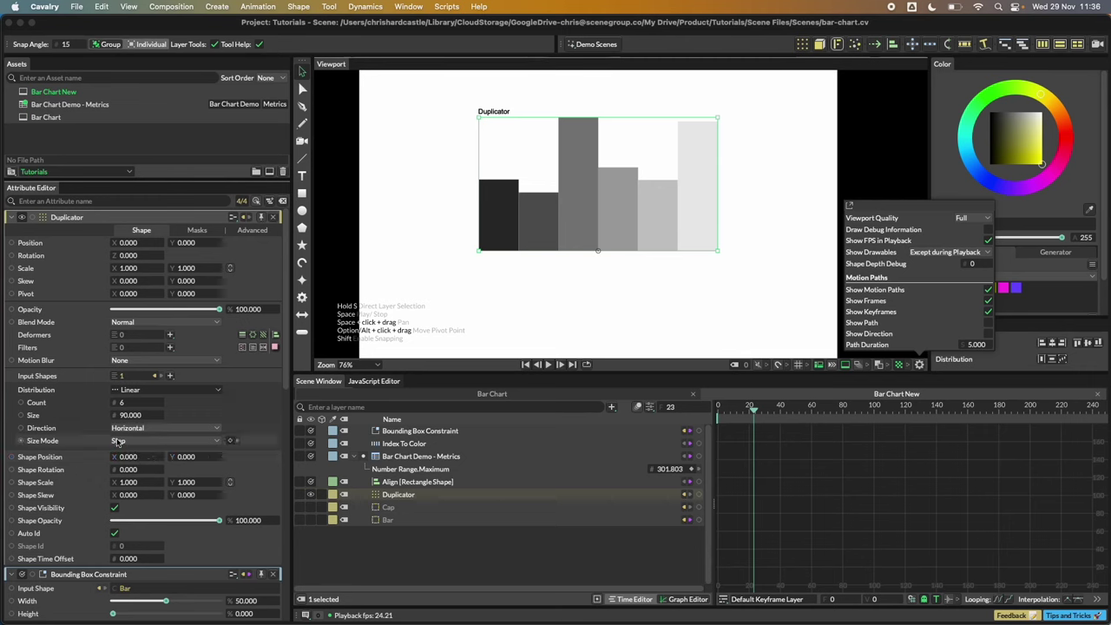
Disconnect Bar from the Duplicator's Input Shapes
click(153, 376)
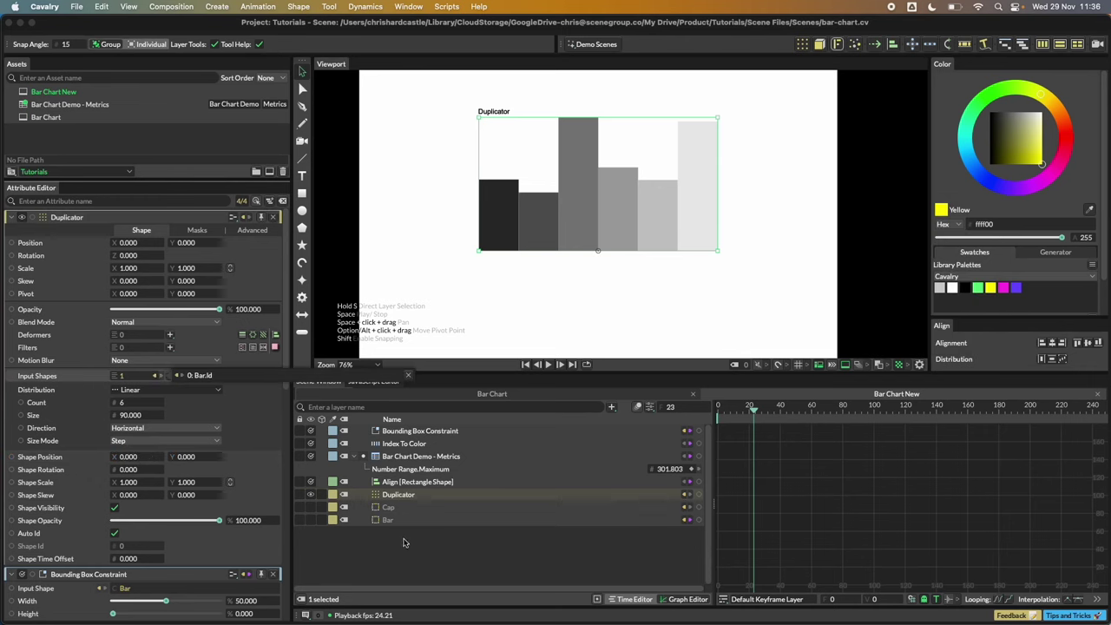
click(198, 376)
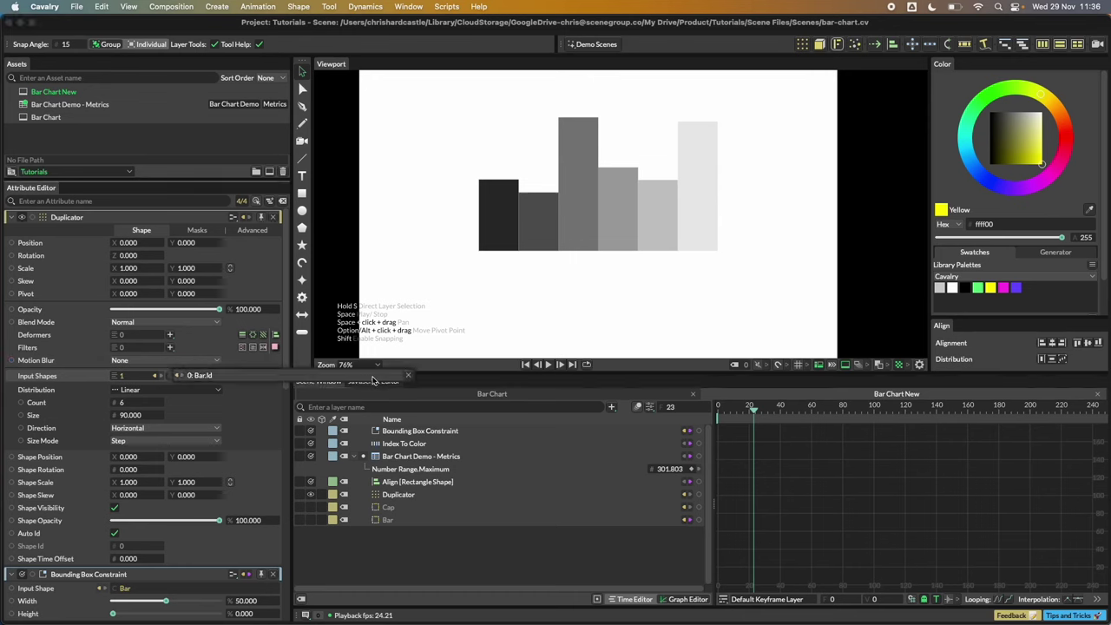
click(409, 377)
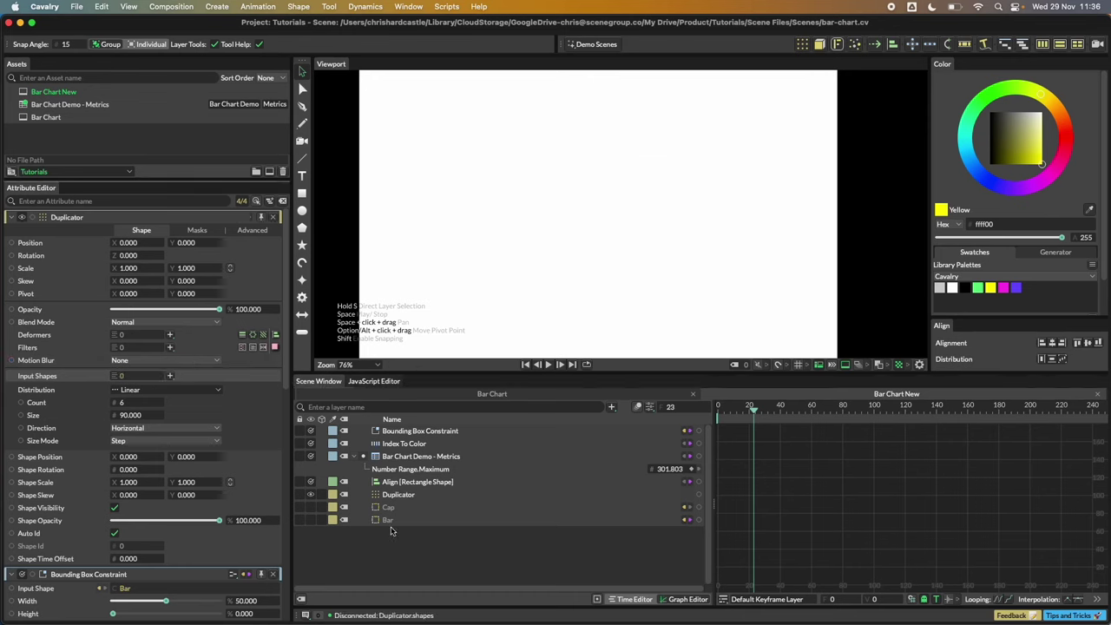
Group the Cap and Bar layers and connect the Group to the Duplicator's Input Shapes
click(388, 507)
shift+click(388, 520)
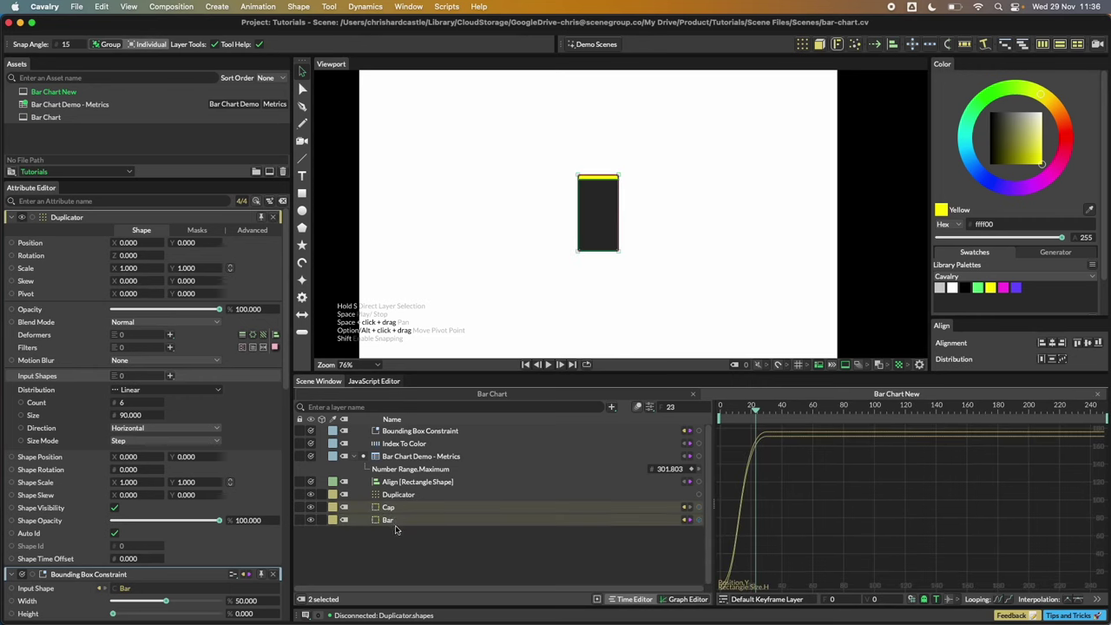
key(super+g)
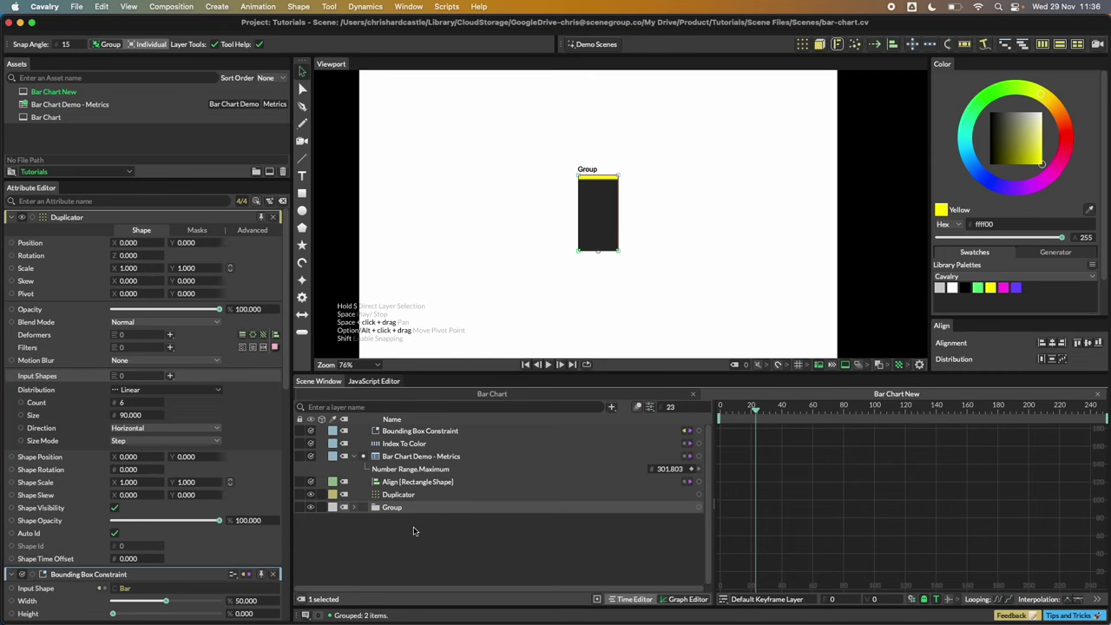
drag(699, 507, 546, 496)
mouse_move(604, 503)
click(720, 503)
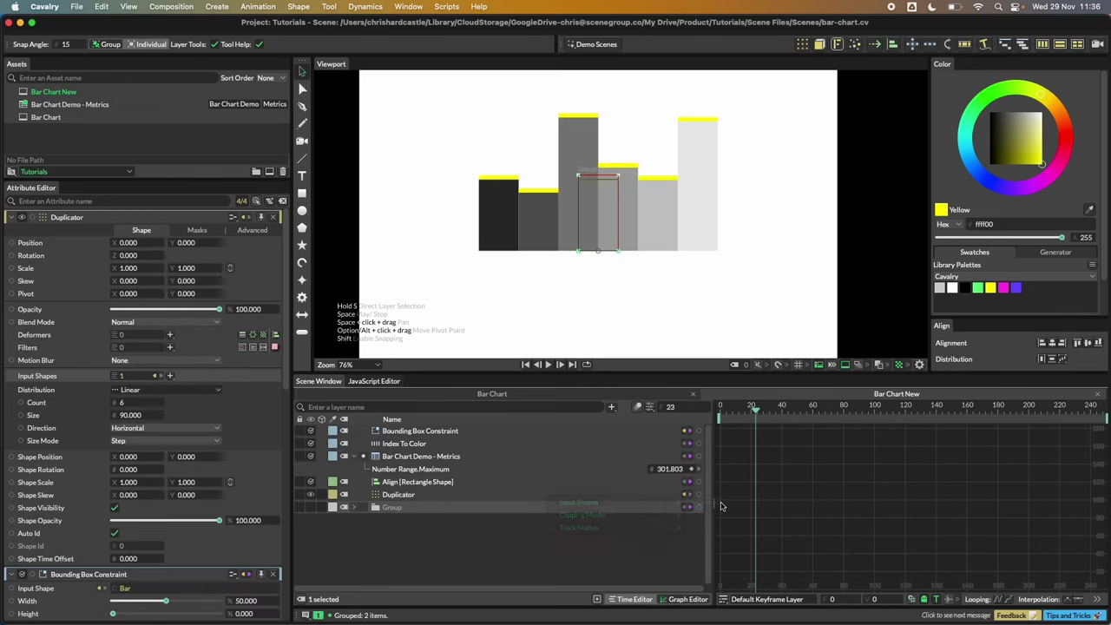
Play the grouped bar animation from the first frame and stop it
click(536, 365)
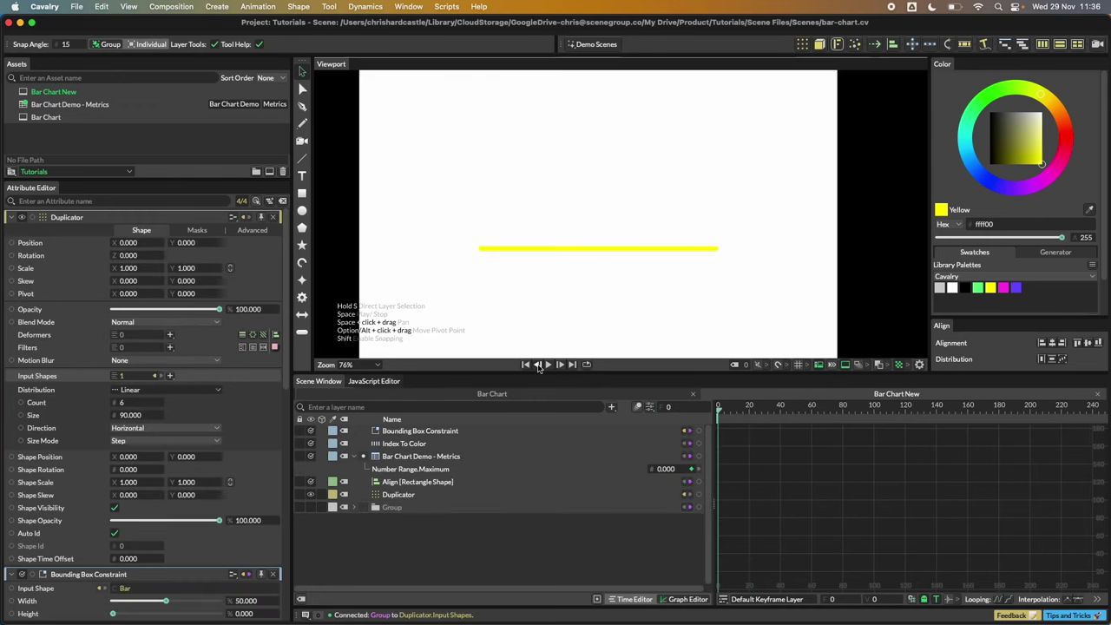
click(549, 366)
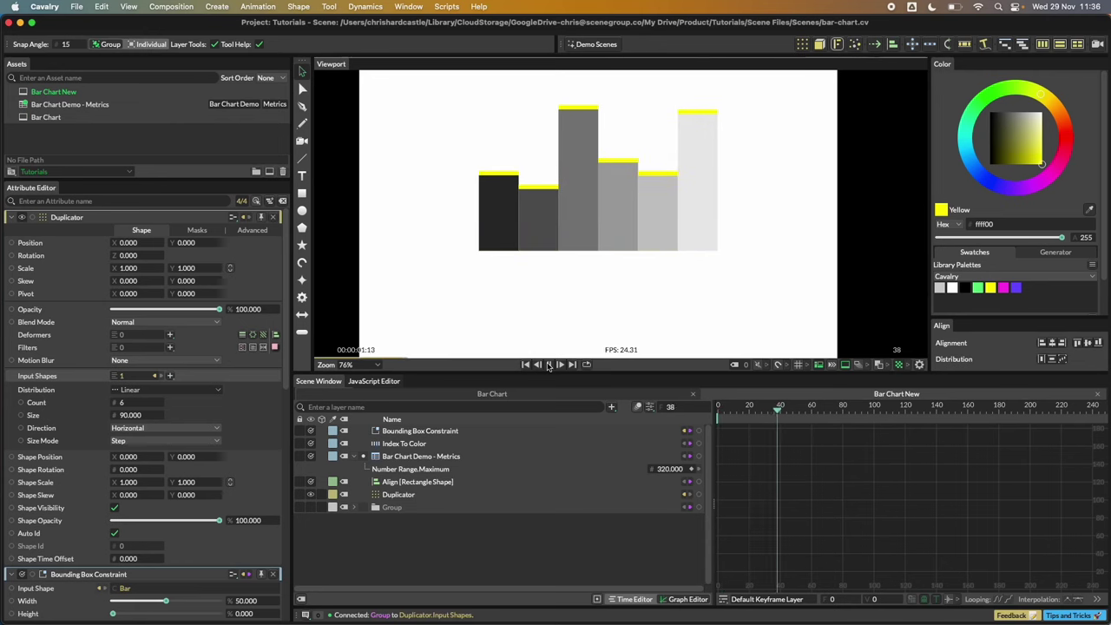
click(549, 365)
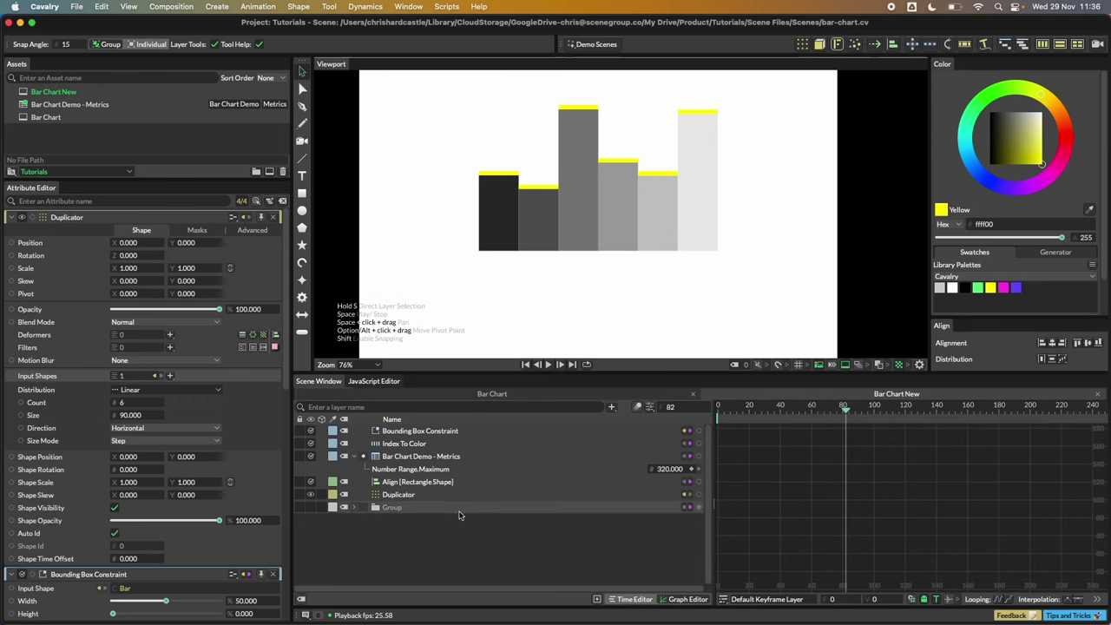
Examine the value labels in the finished Bar Chart composition up close and return to Bar Chart New
double_click(45, 117)
scroll(565, 247, up, 5)
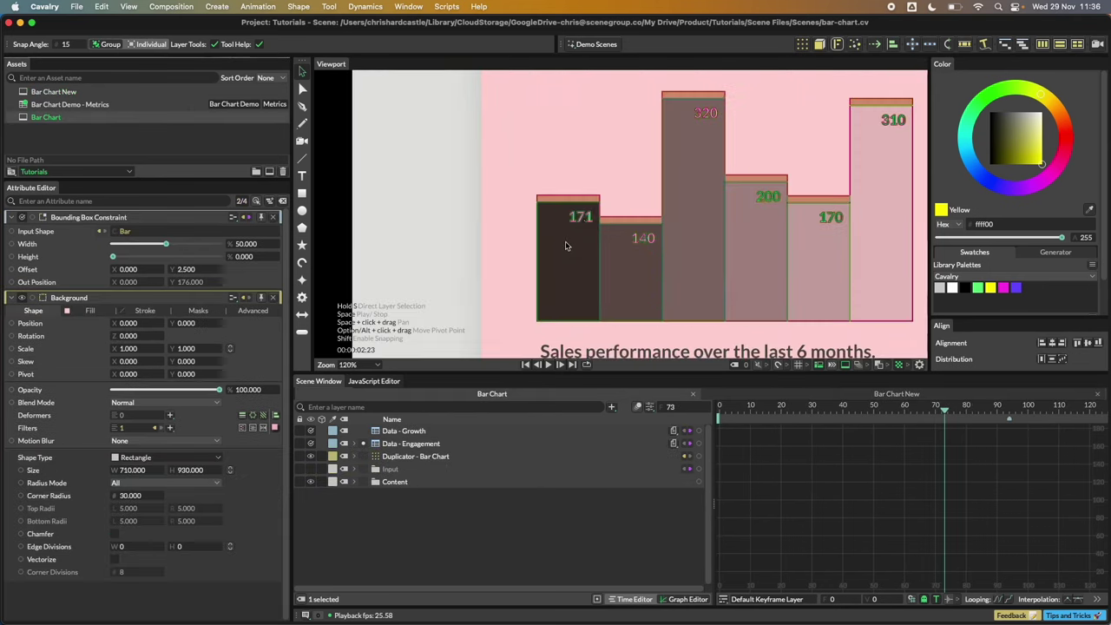
double_click(47, 92)
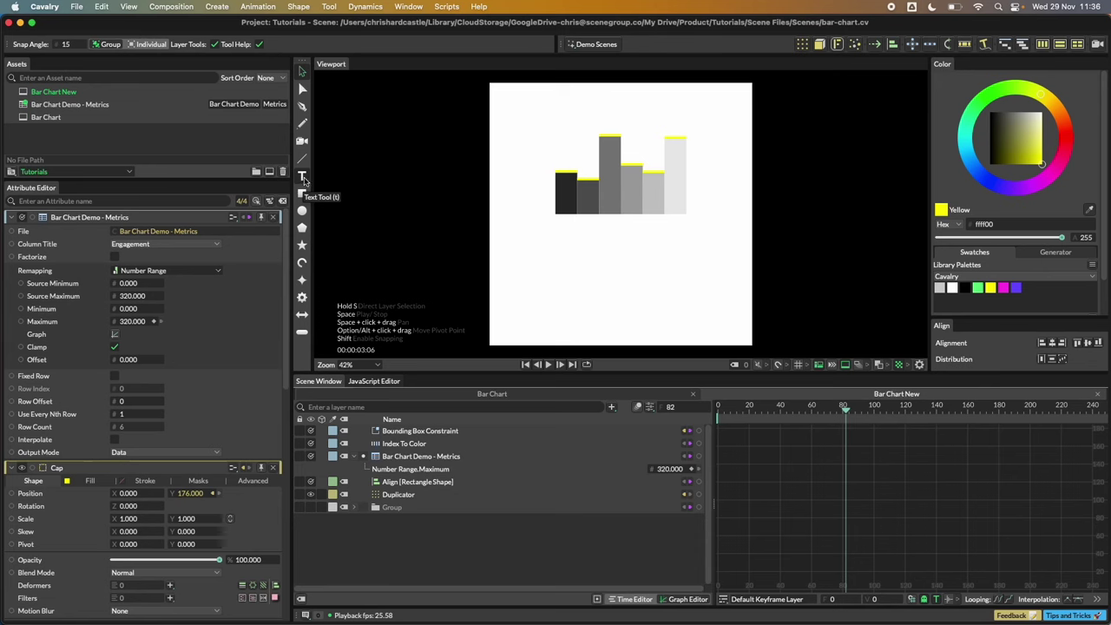
Add a Text Shape to the composition and colour it dark grey 474747
click(302, 178)
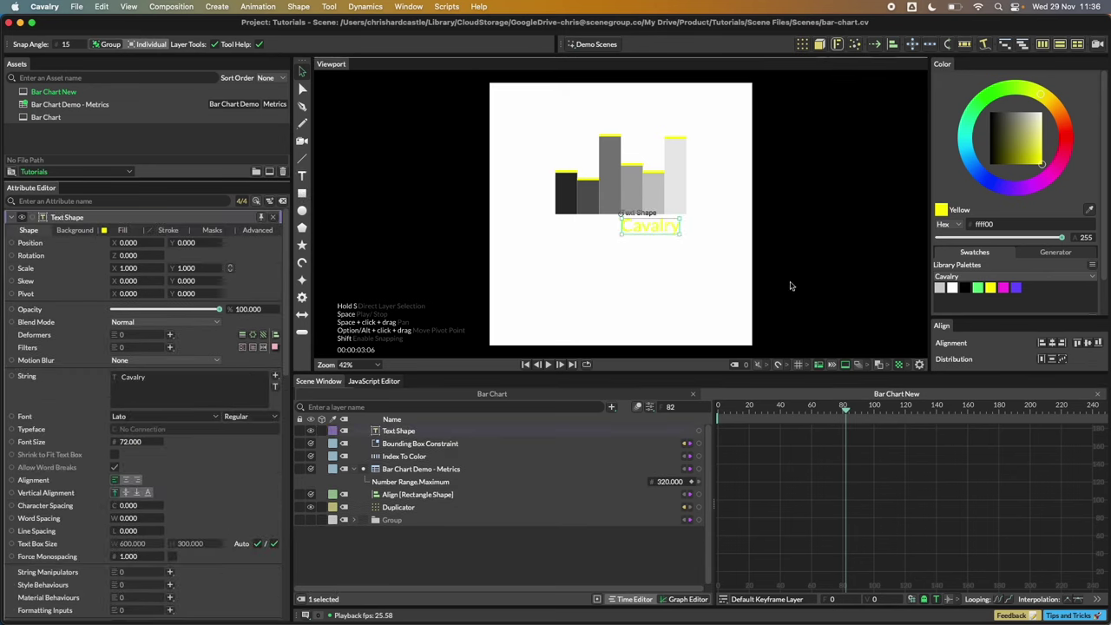
drag(1018, 125, 1004, 110)
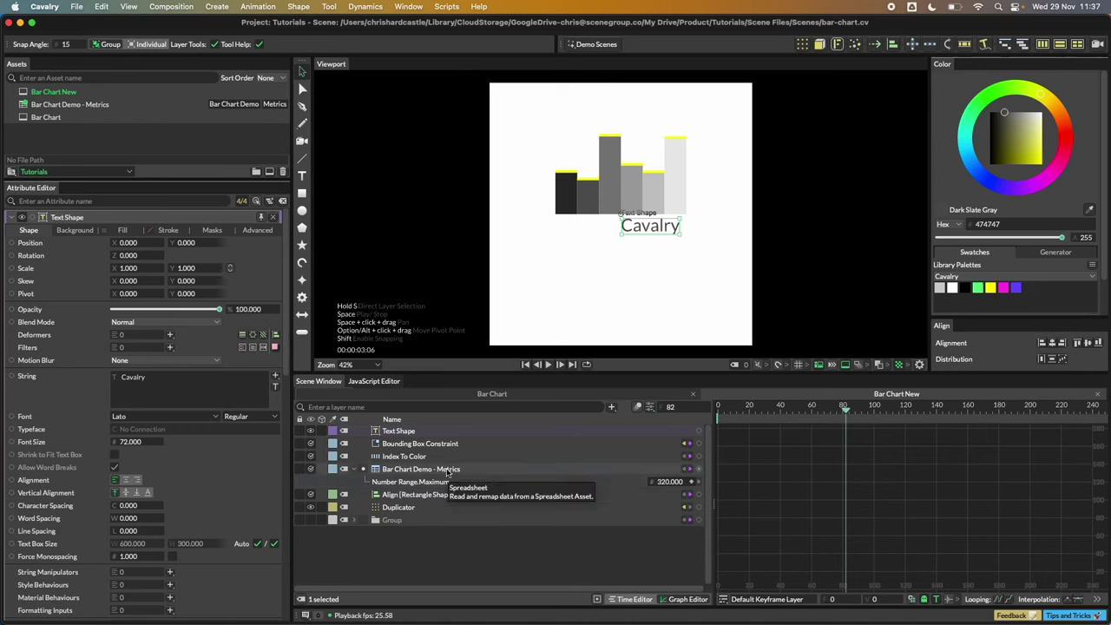
Try connecting the Bar Chart Demo - Metrics layer directly to the Text Shape's String, and undo it
click(412, 482)
drag(699, 468, 137, 384)
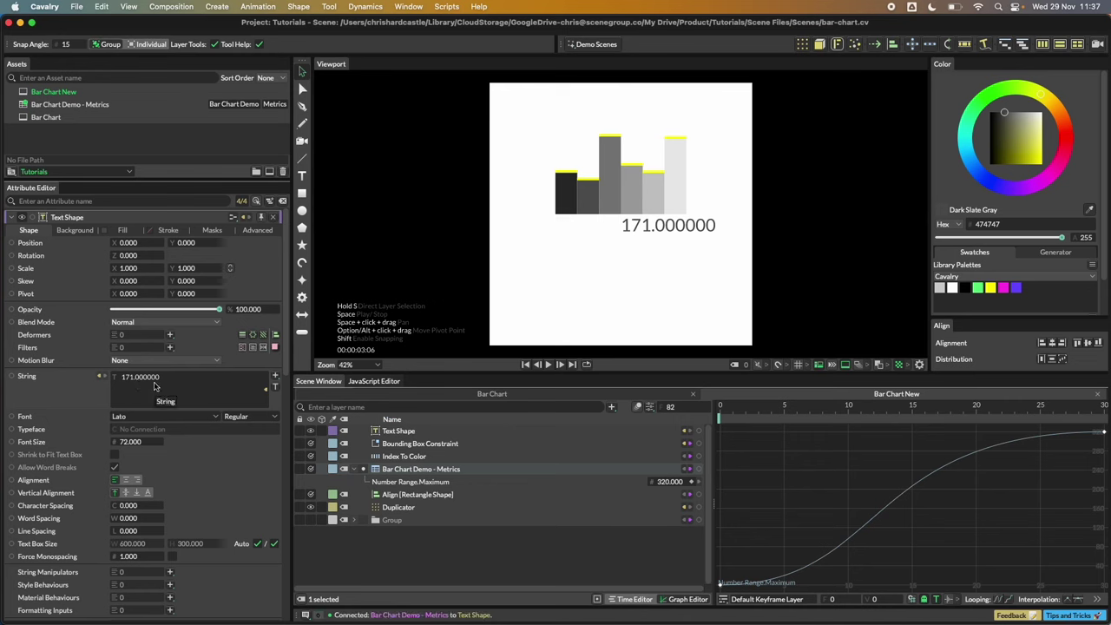
key(super+z)
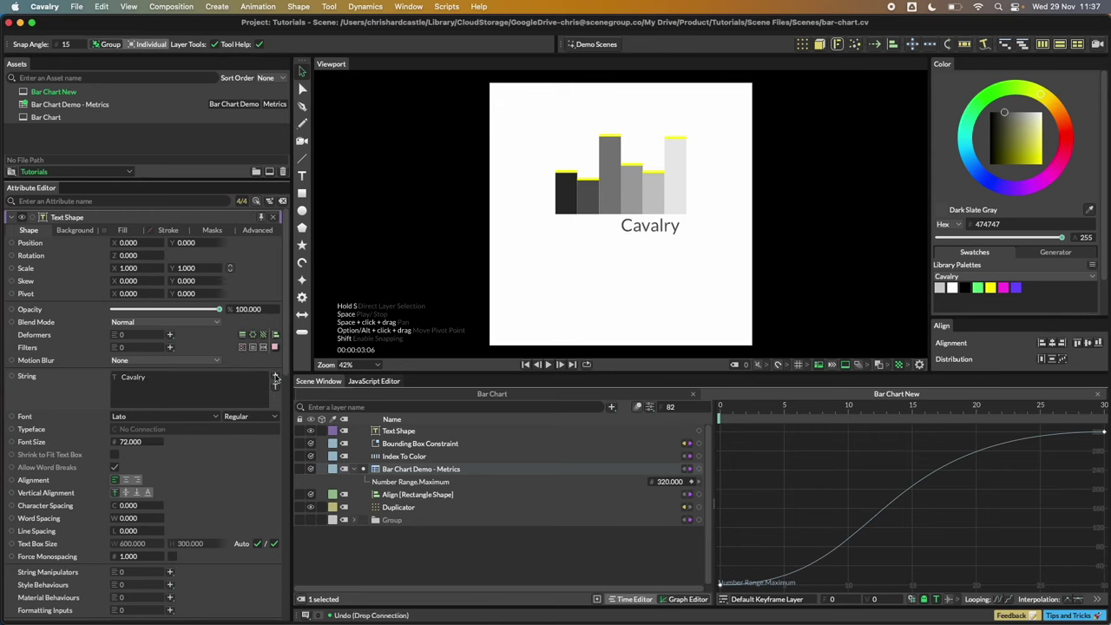
Add a Value String Generator to the Text Shape's String, feed its Number from Bar Chart Demo - Metrics, and set Precision and Padding to 0
click(275, 378)
click(300, 384)
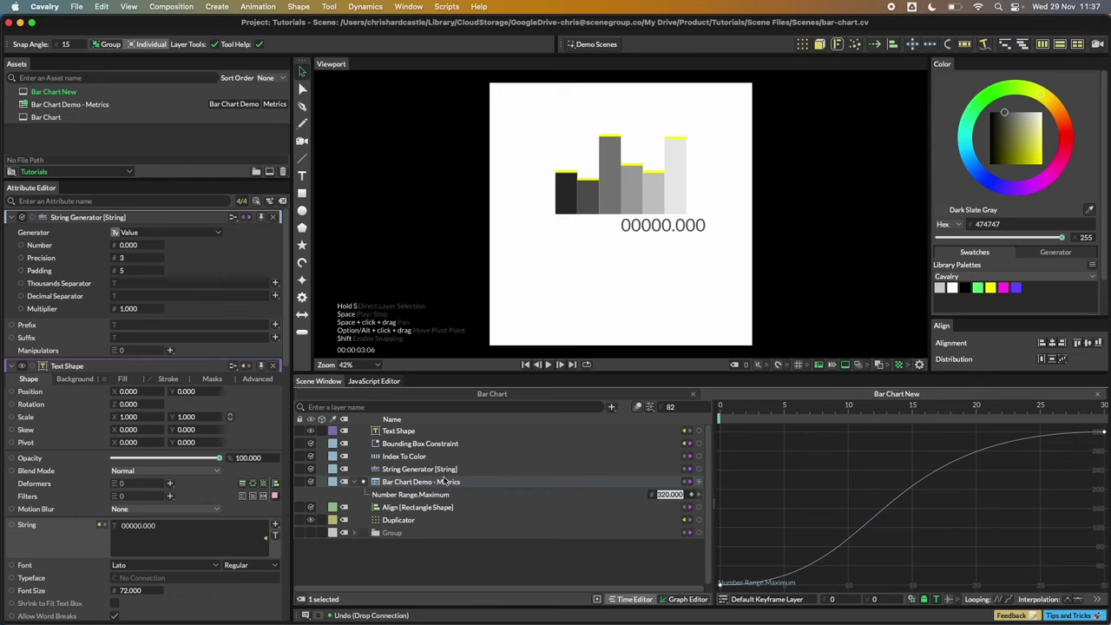
drag(701, 484, 135, 245)
scroll(130, 257, down, 3)
scroll(148, 270, down, 5)
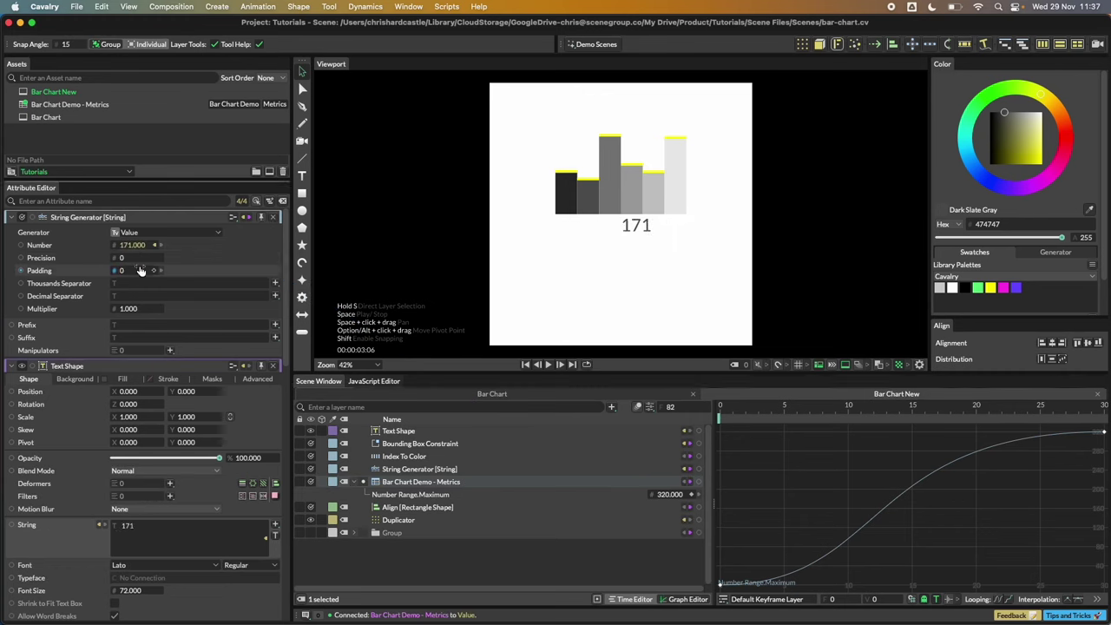
Right-align the Text Shape's text and set its font size to 27
click(274, 219)
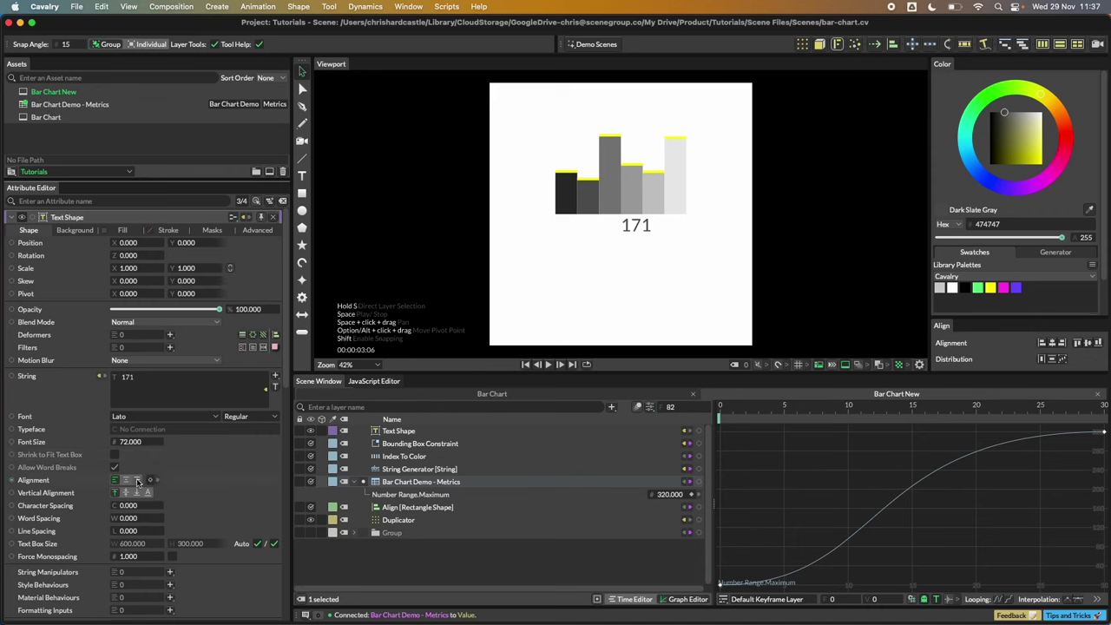
click(126, 441)
text(54)
key(Return)
text(32)
key(Return)
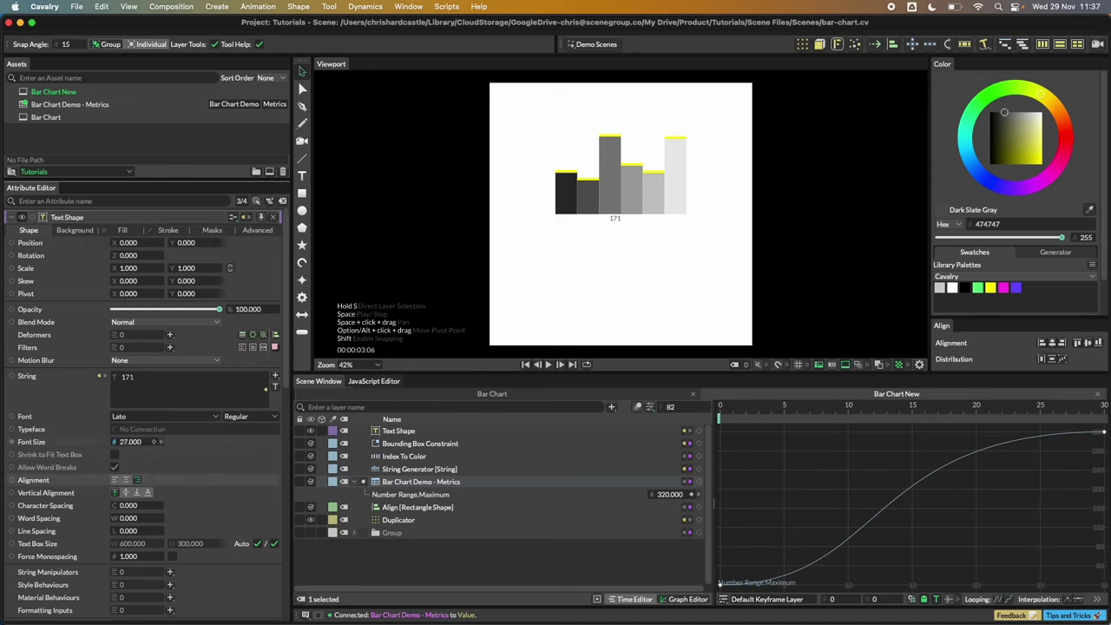
click(139, 444)
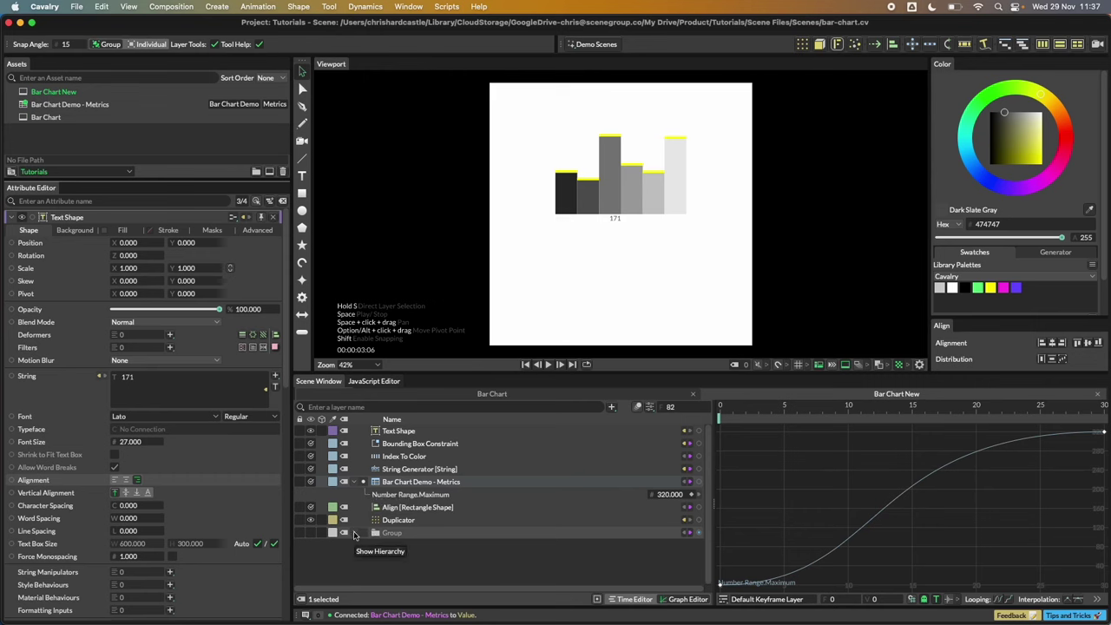
Hide the Duplicator, show the Group, and move the Text Shape into the Group above Cap
click(354, 533)
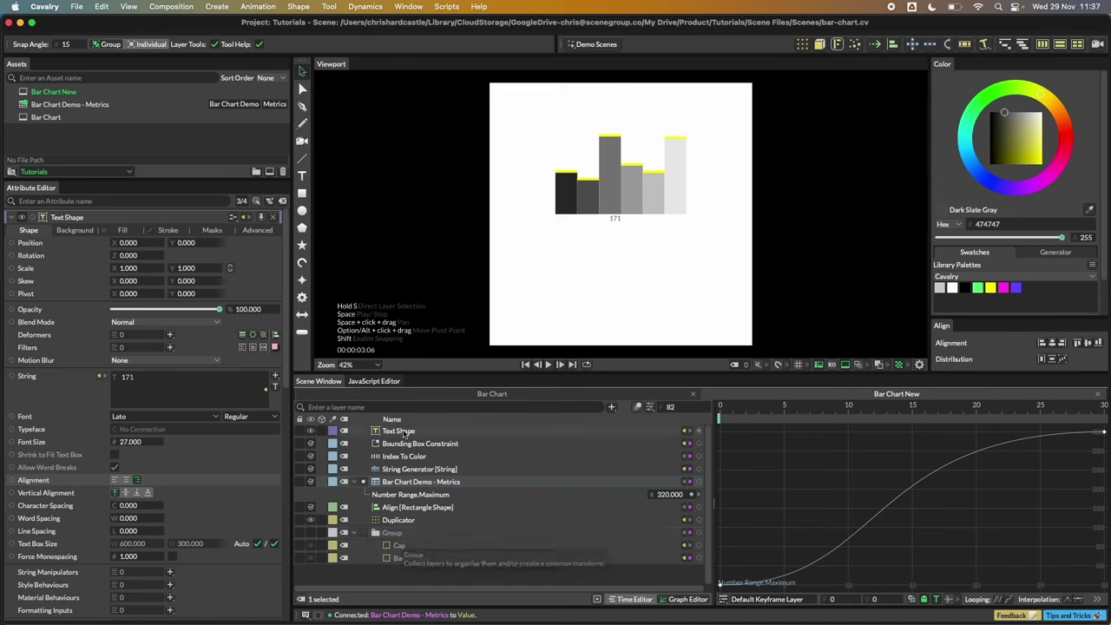
click(310, 521)
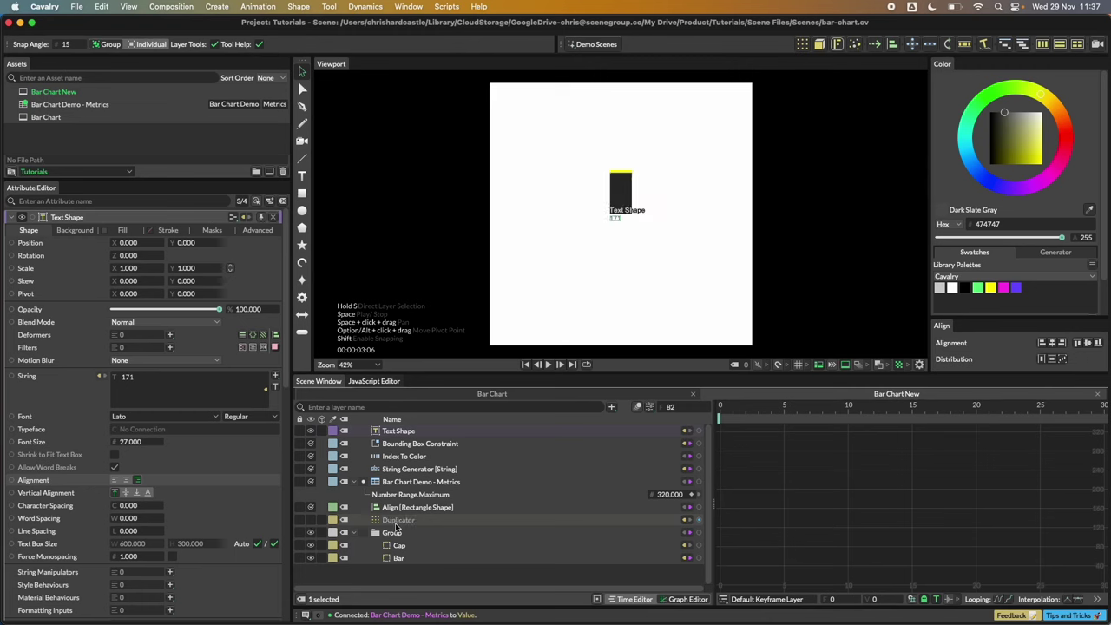
drag(397, 432, 406, 535)
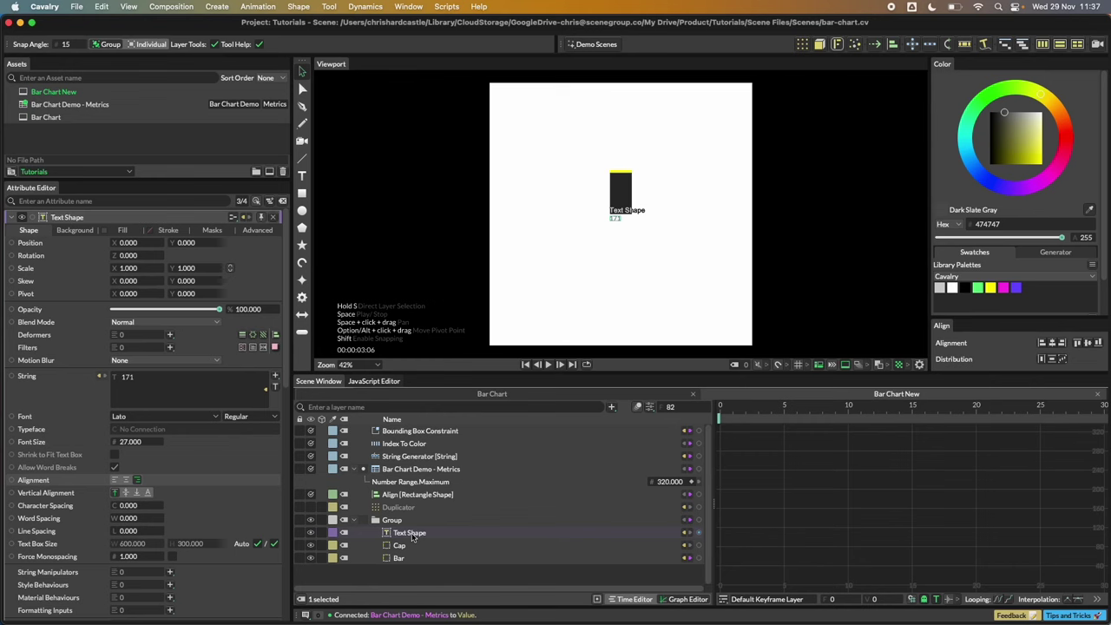
key(super+0)
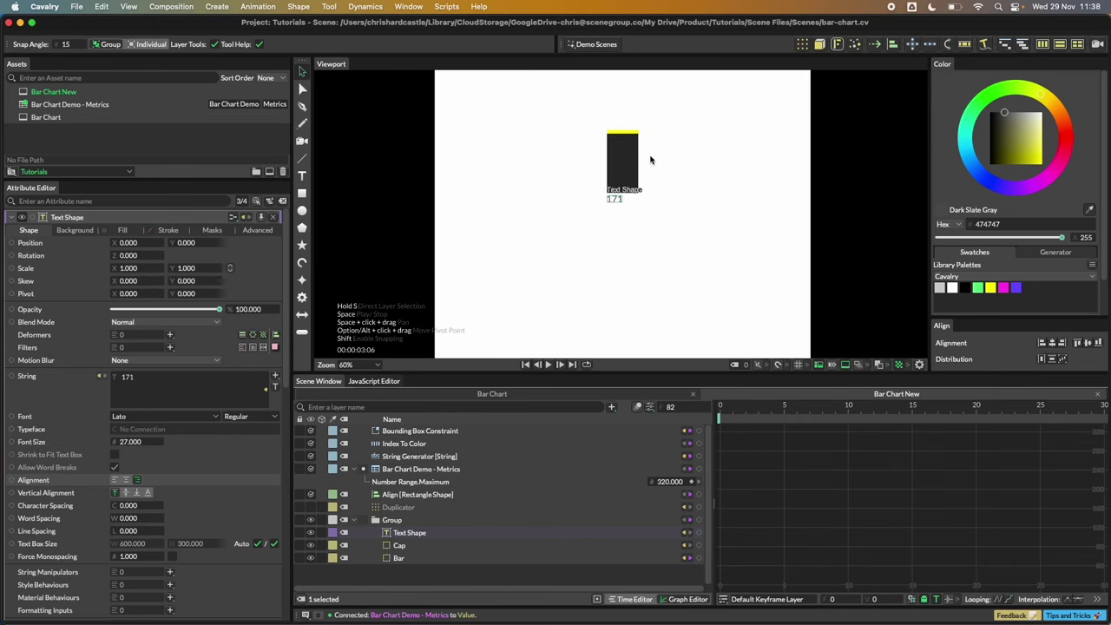
Connect the Bounding Box Constraint's Out Position Y to the Text Shape's Position Y
click(417, 433)
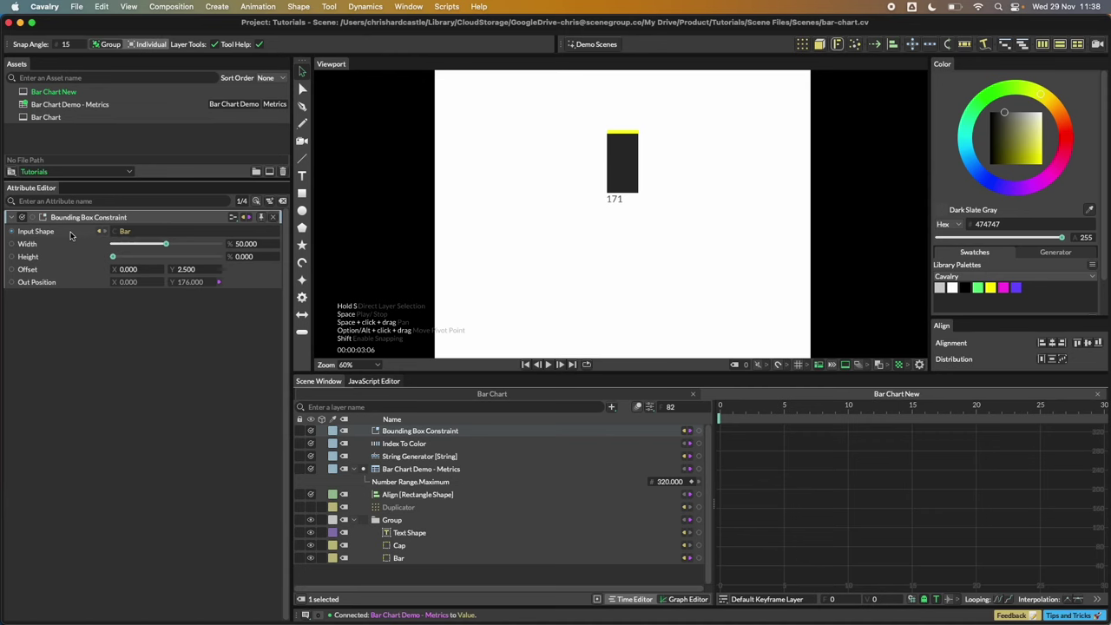
drag(172, 283, 405, 532)
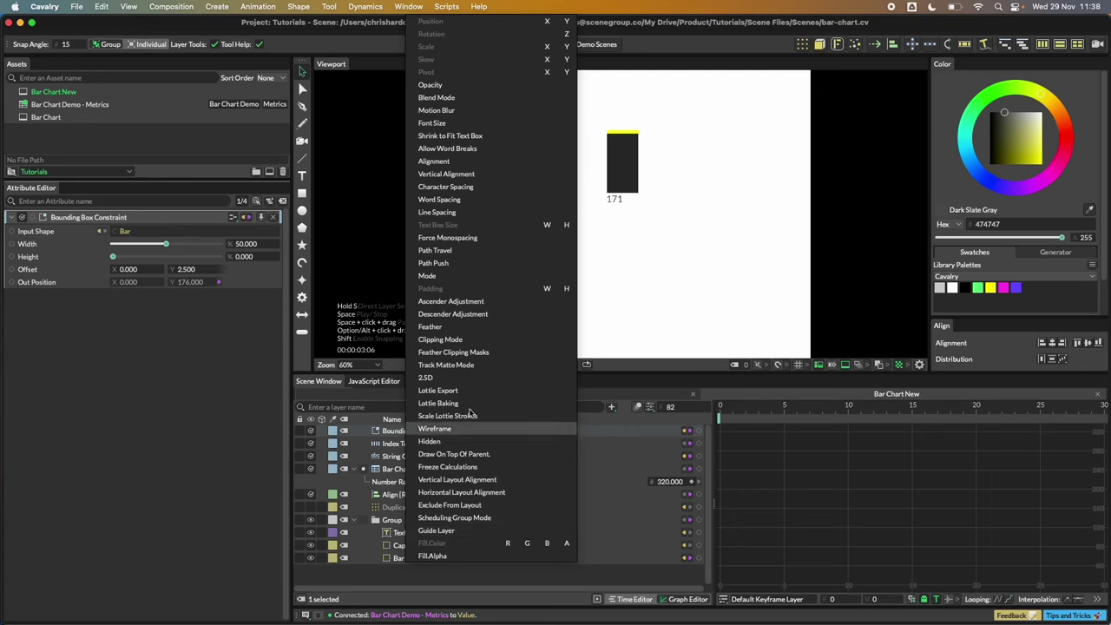
click(564, 19)
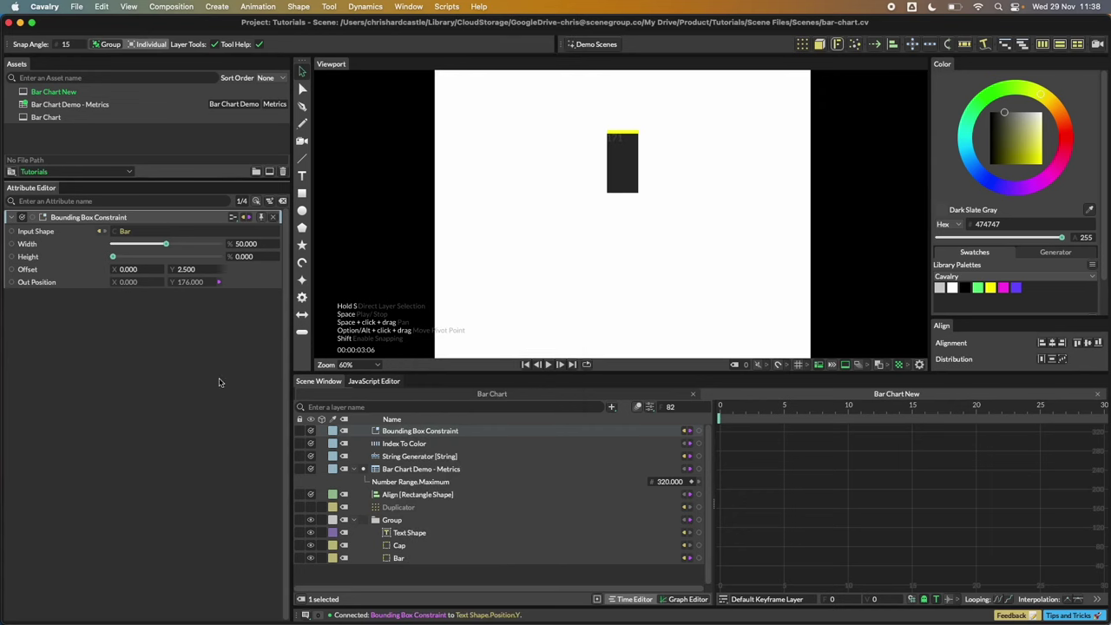
Set the Text Shape's Position X to 42 so the label sits near the bar's right edge
click(408, 532)
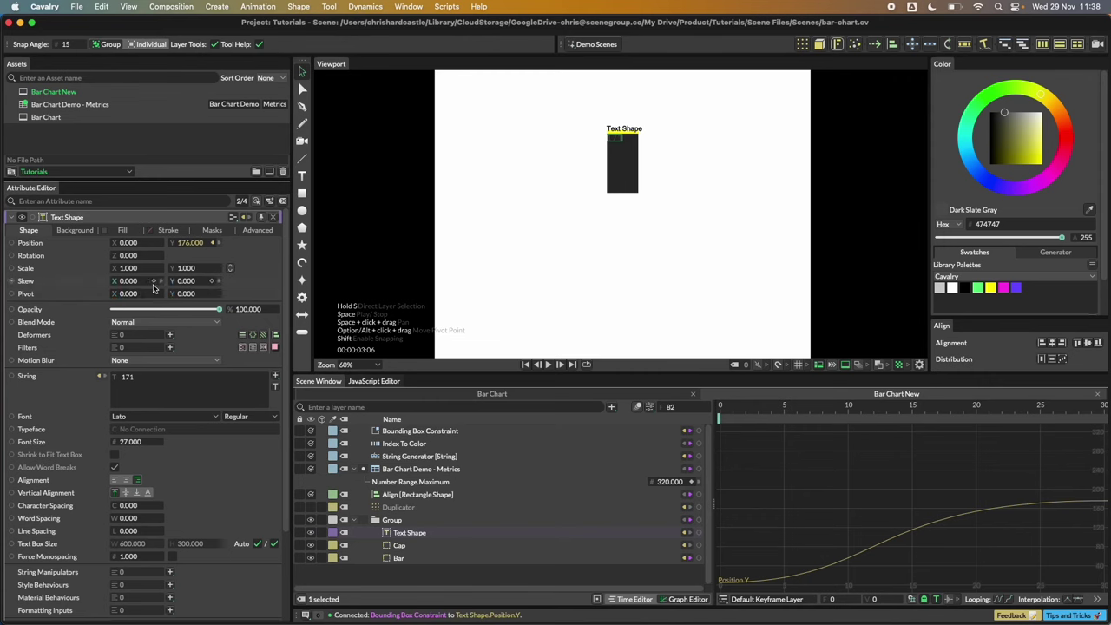
click(128, 243)
text(30)
key(Return)
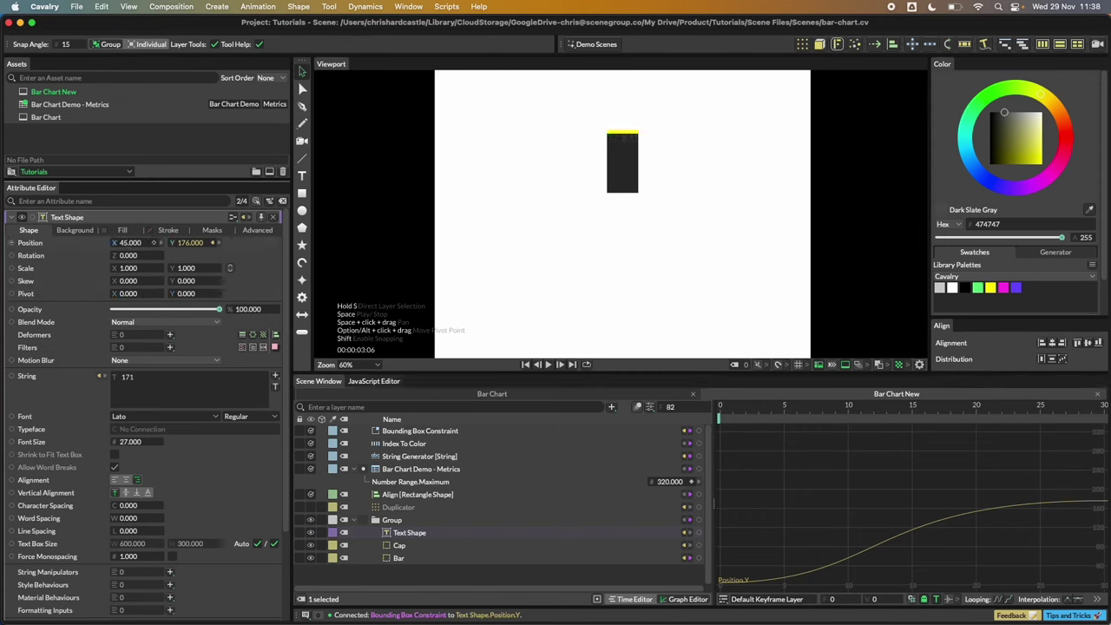
key(f)
click(130, 243)
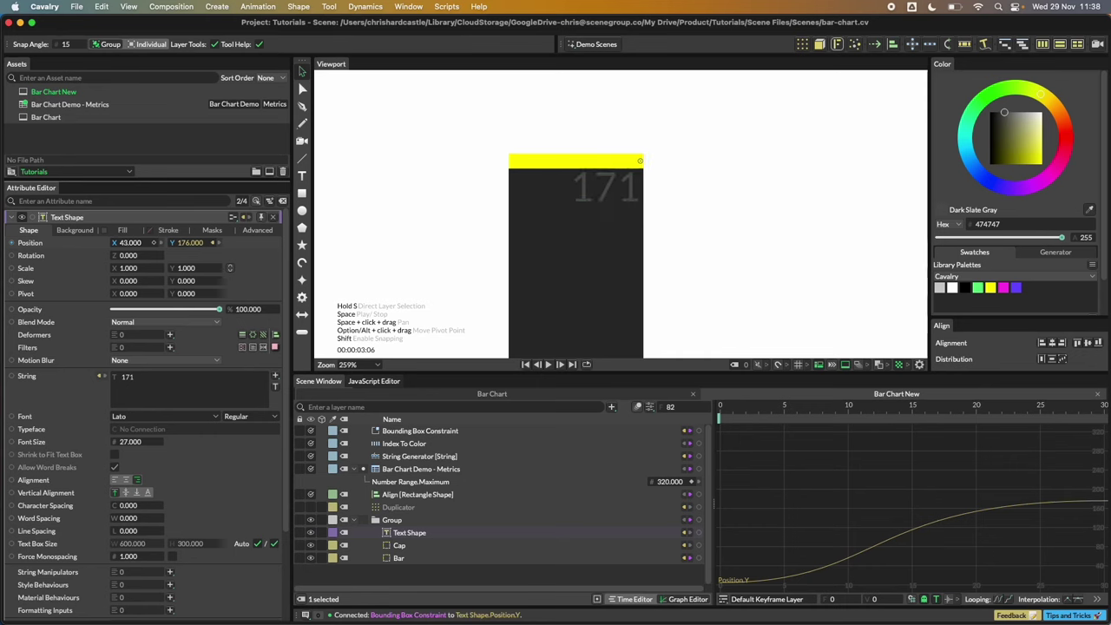
text(42)
key(Return)
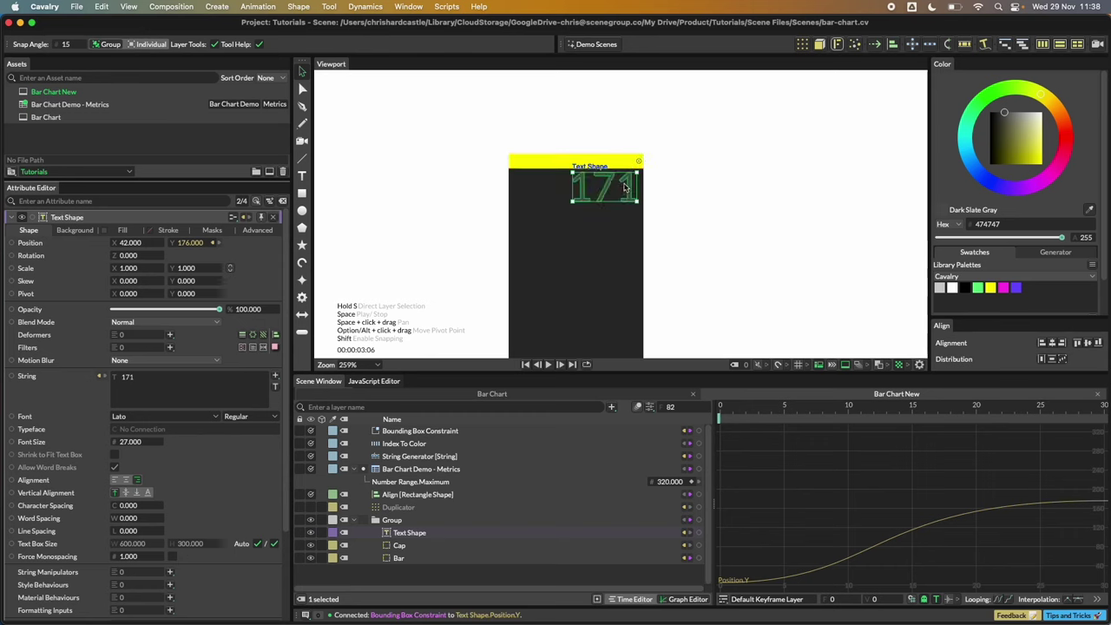
Add the expression -8 to the Text Shape's Position Y to lower the label beneath the cap
click(76, 250)
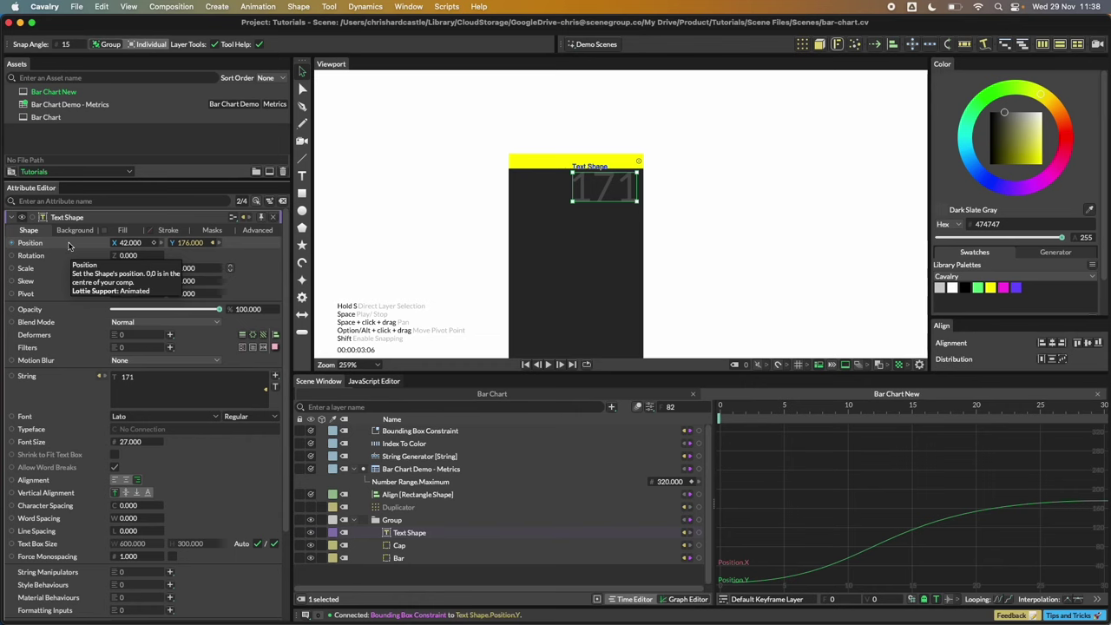
right_click(69, 246)
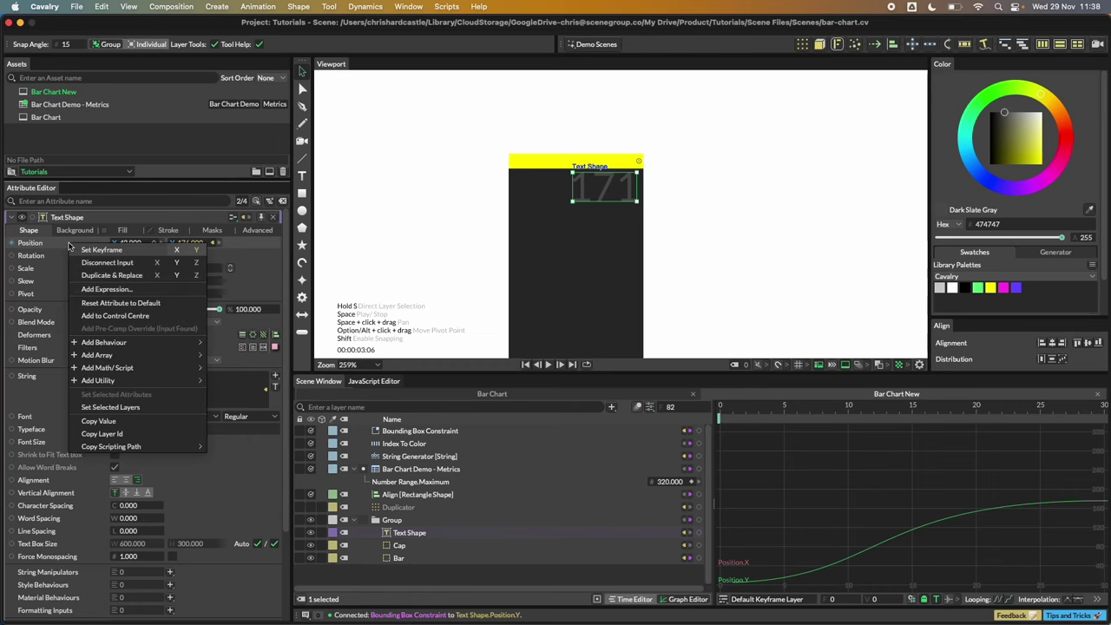
click(114, 291)
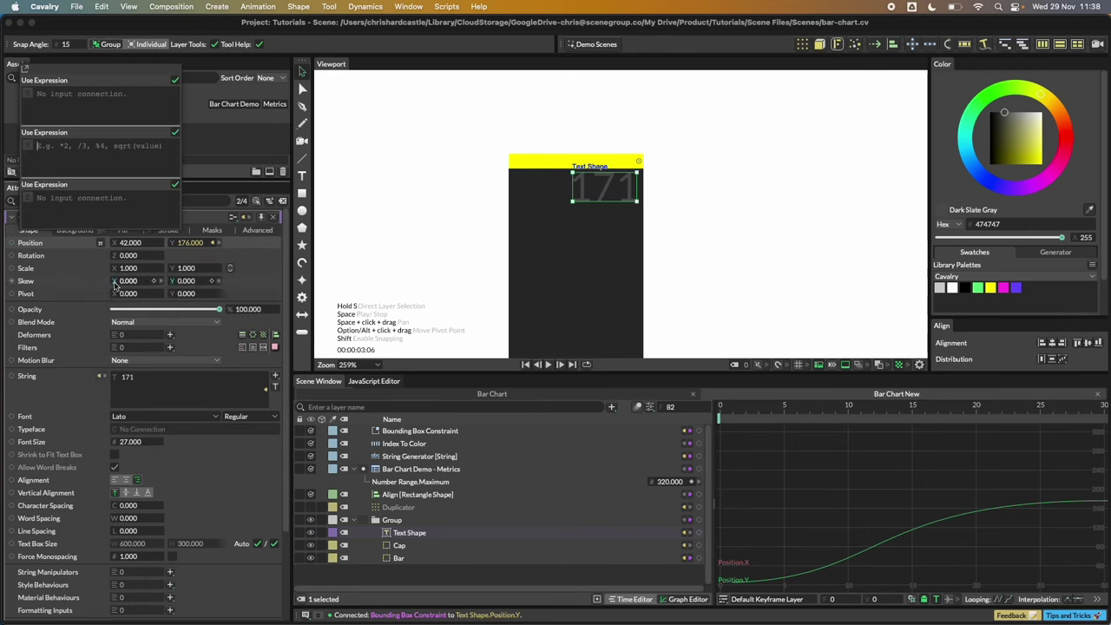
click(64, 146)
text(-10)
key(Return)
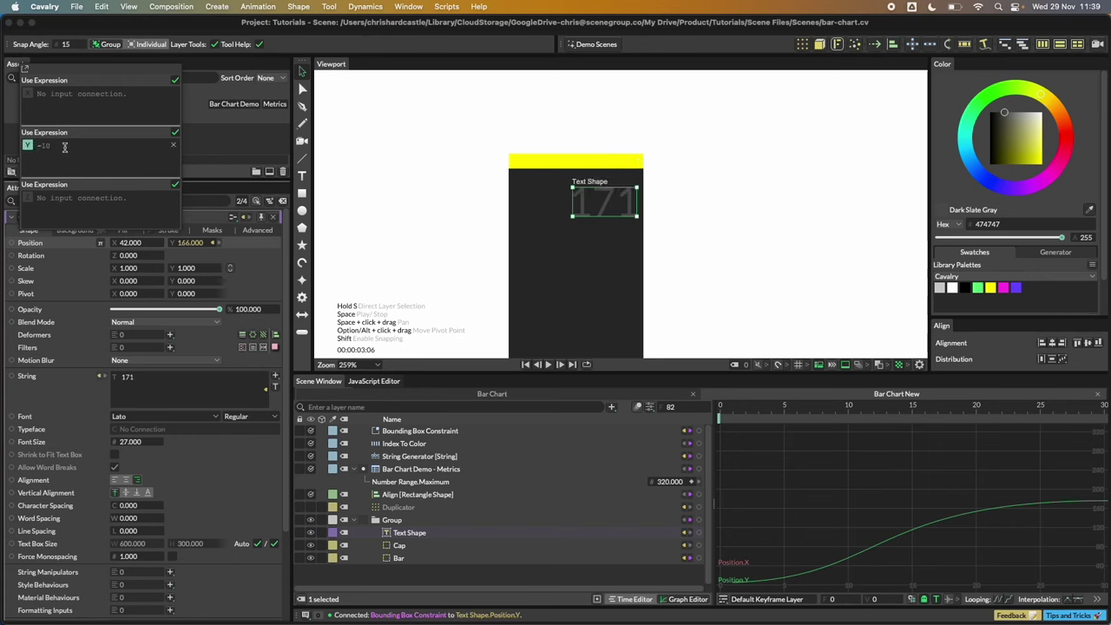
click(64, 146)
text(8)
key(Return)
scroll(670, 249, down, 5)
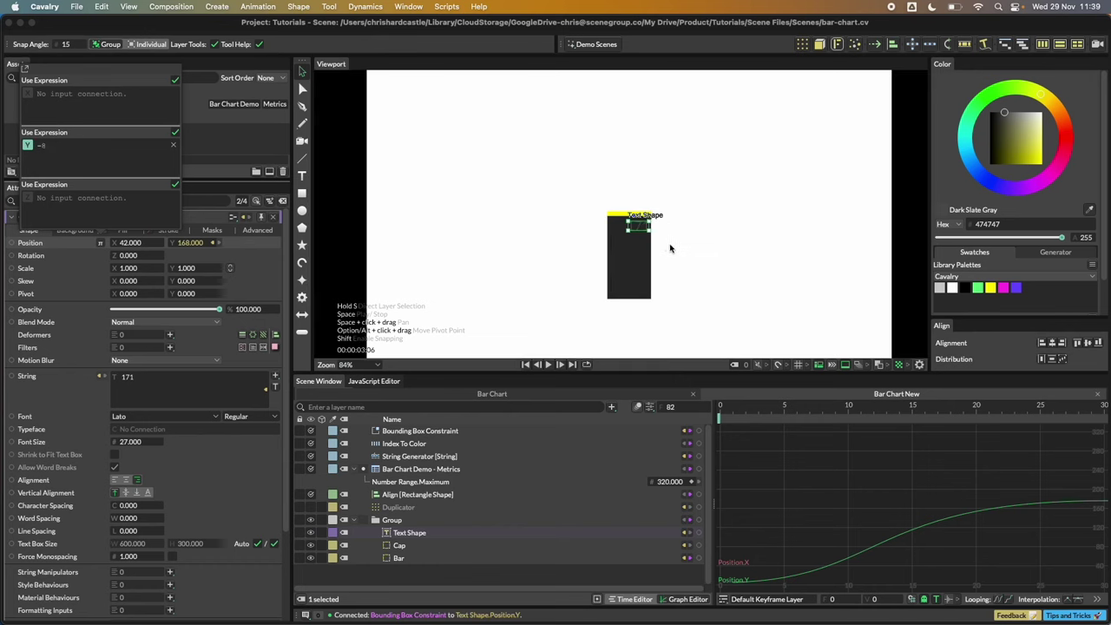
click(670, 249)
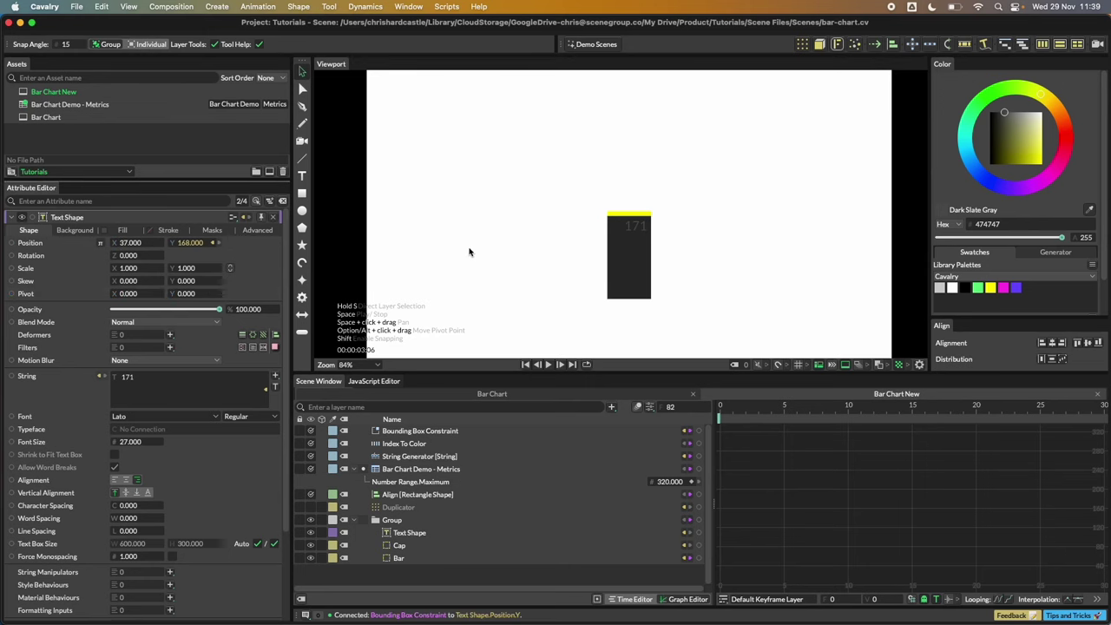
Hide the Group and make the Duplicator visible
click(311, 519)
click(311, 507)
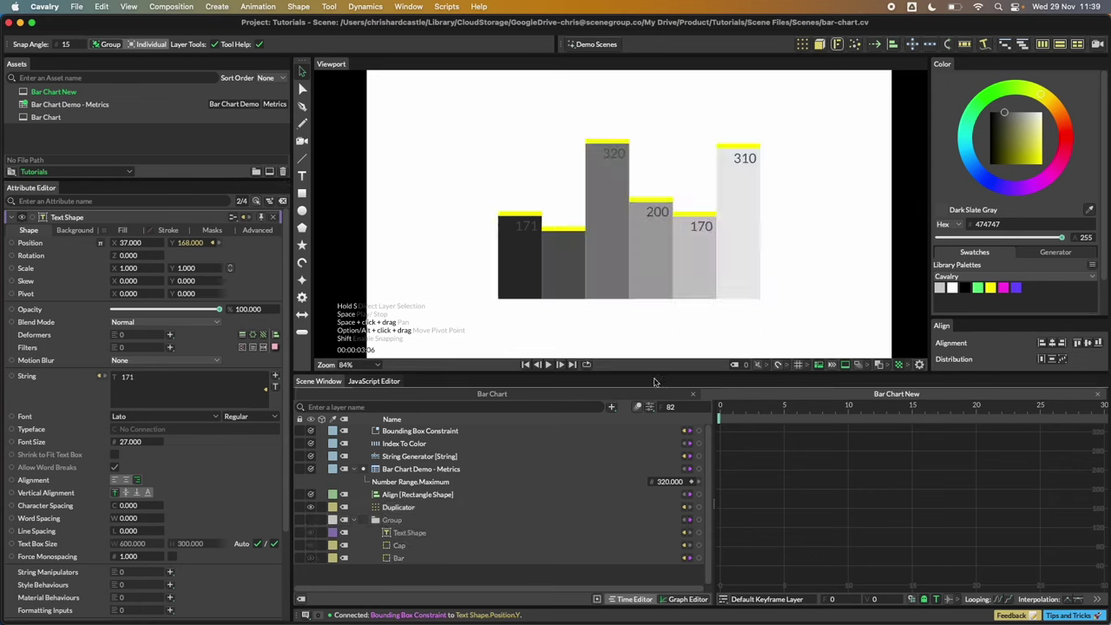
Play the bar chart animation from the first frame to check the labels, and return to the start
click(525, 364)
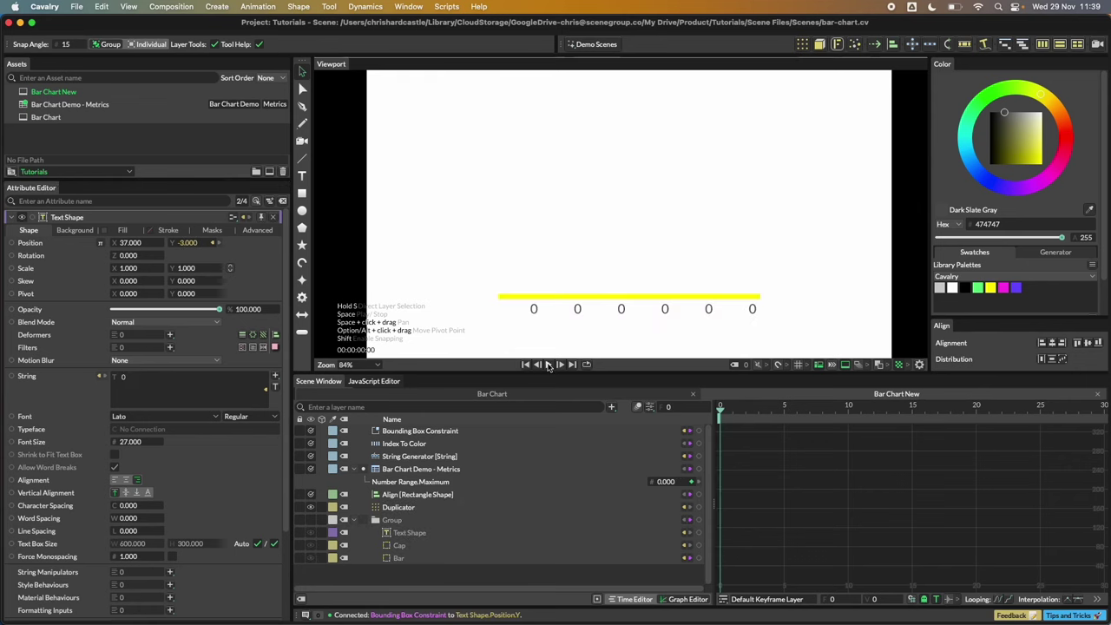
click(548, 365)
click(548, 364)
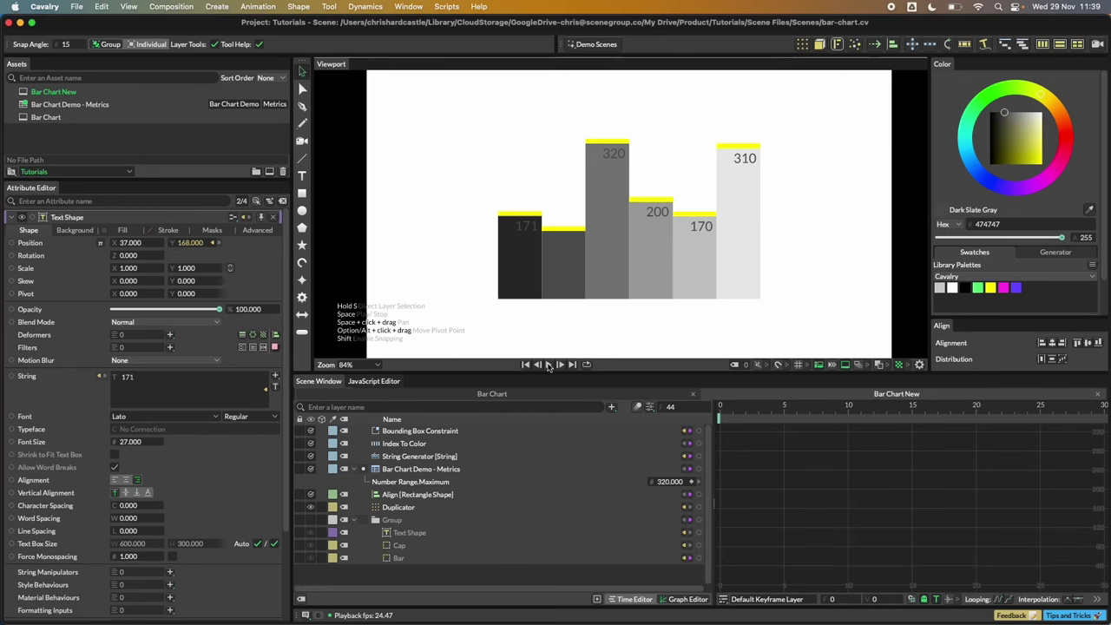
click(526, 364)
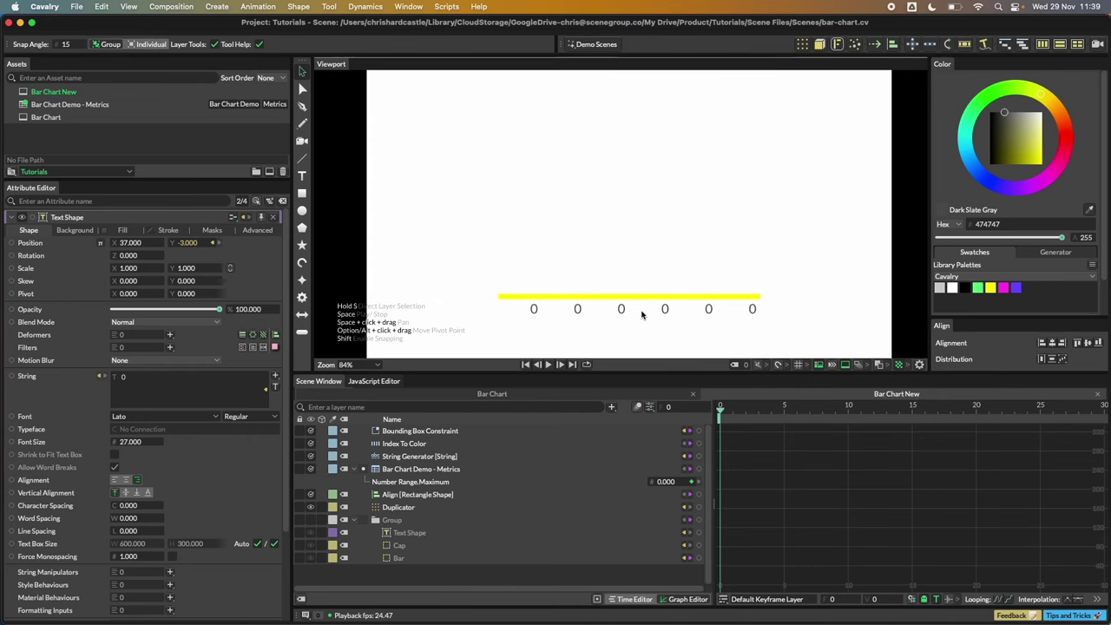
Connect the Bar to the Text Shape as a clipping mask and show the Text Shape's mask settings
click(425, 560)
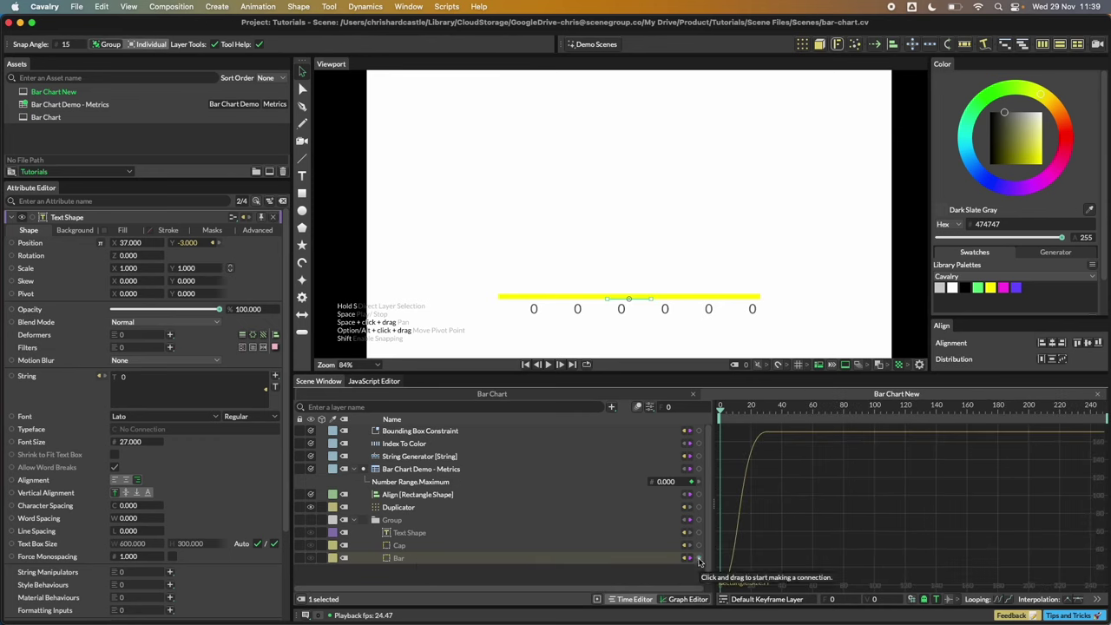
drag(698, 560, 440, 533)
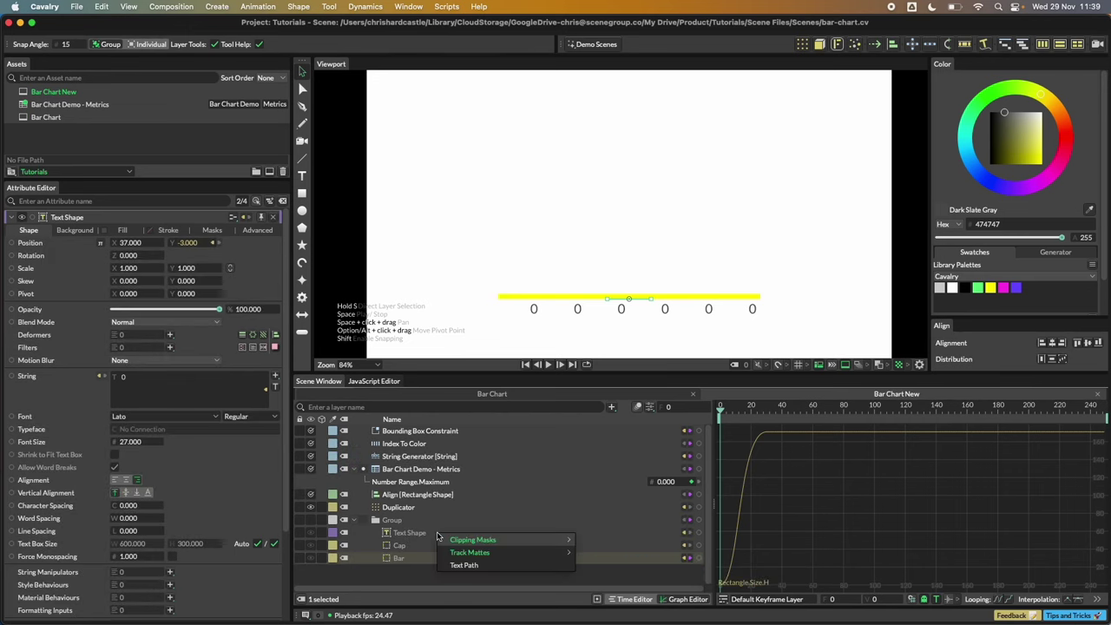
mouse_move(501, 543)
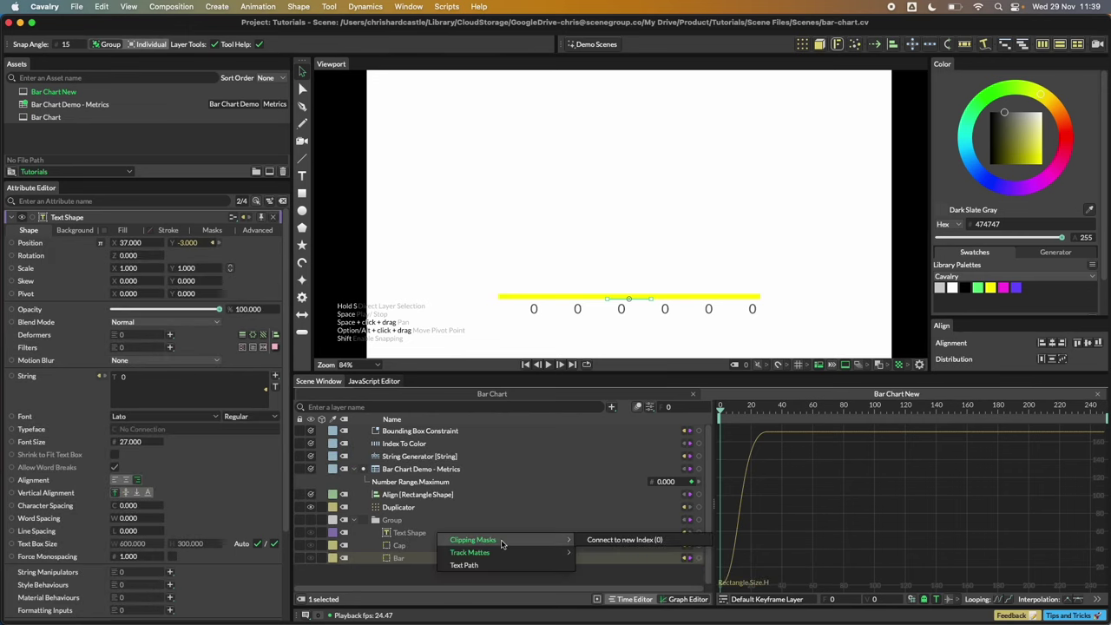
click(617, 541)
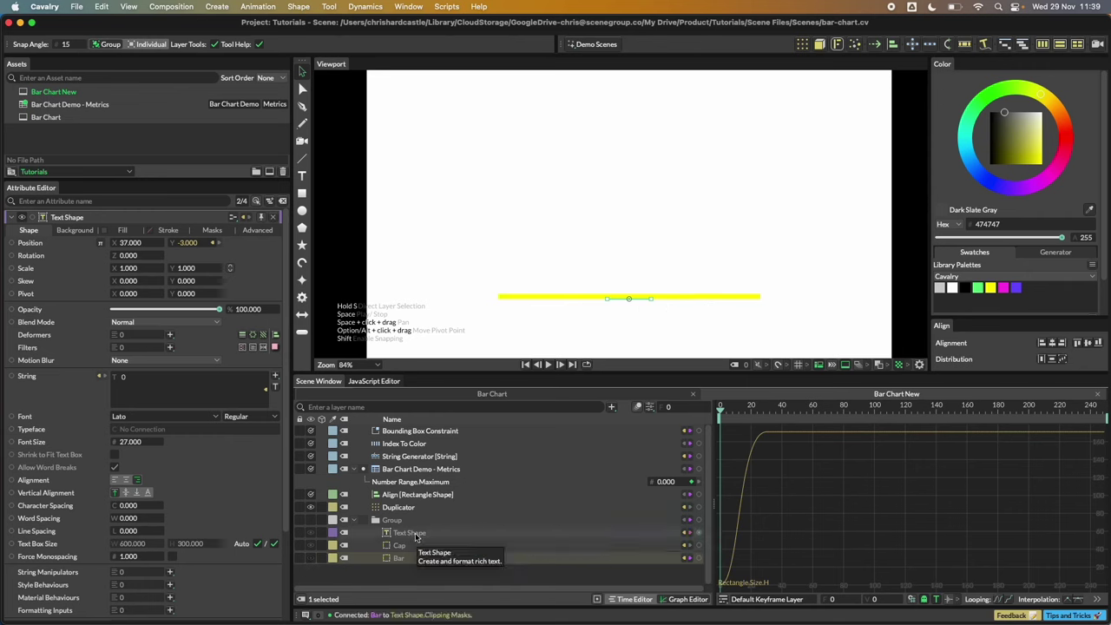
click(213, 231)
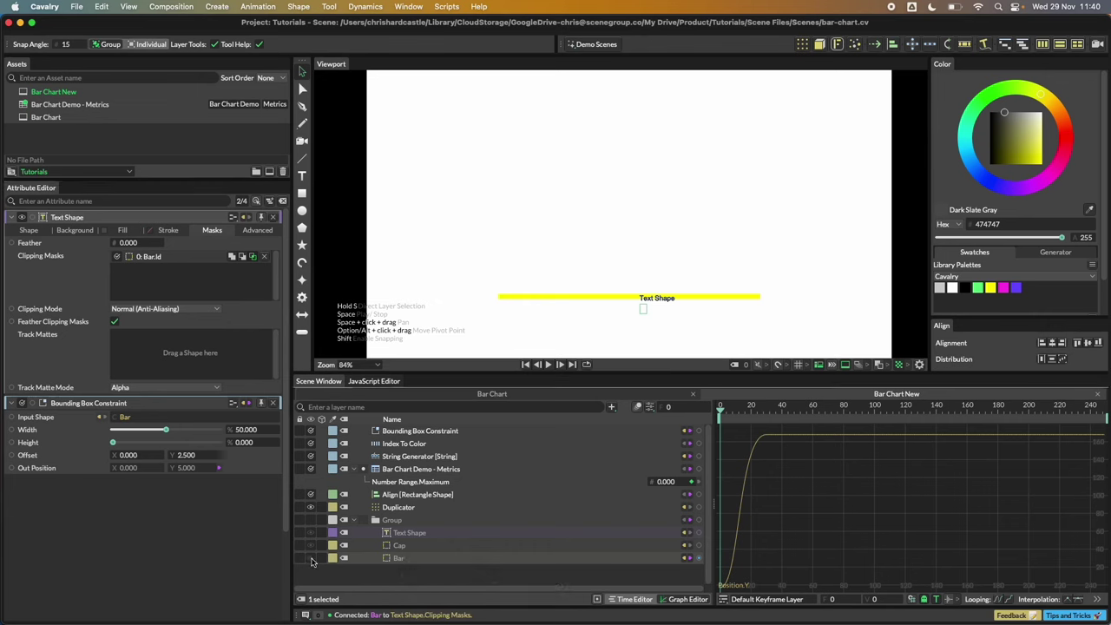
Play the animation from the first frame to check how the bars mask the value labels
click(548, 365)
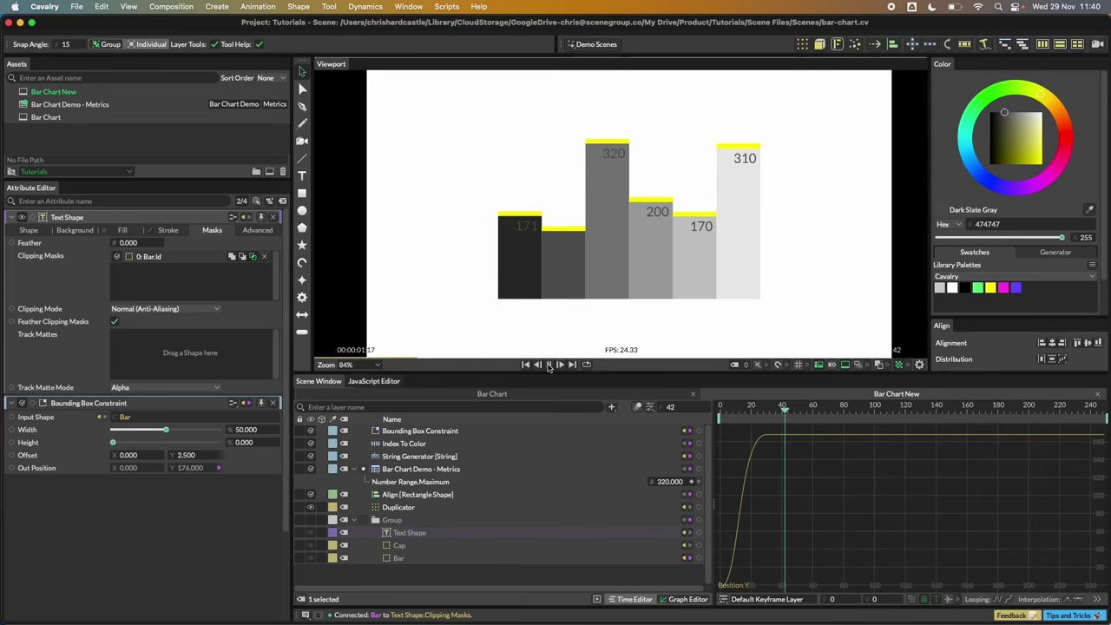
click(548, 364)
click(524, 364)
click(548, 365)
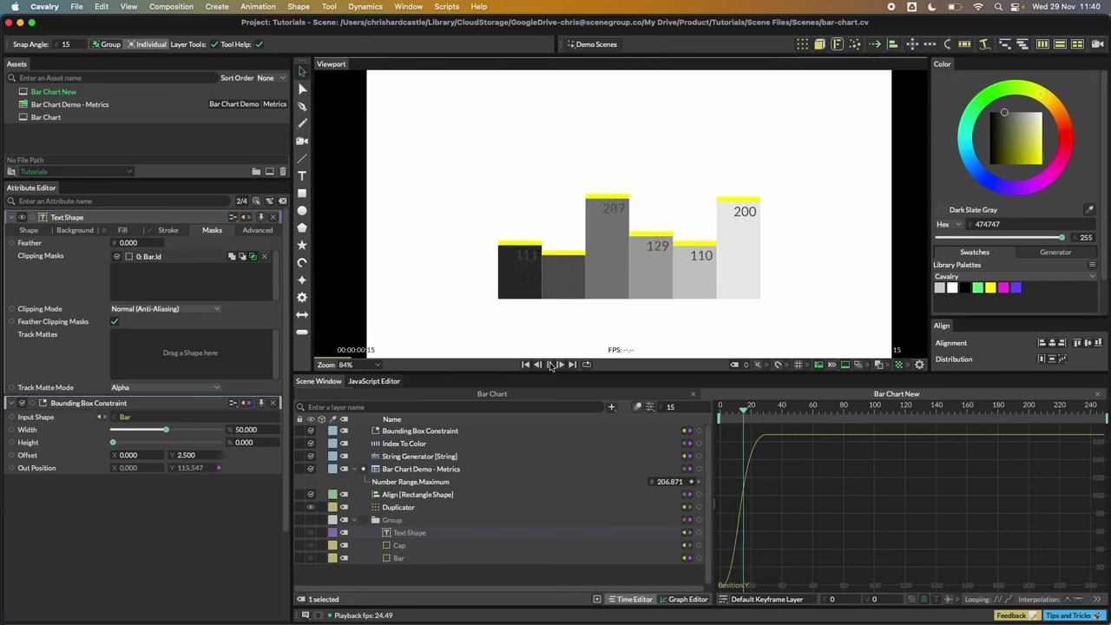
click(549, 365)
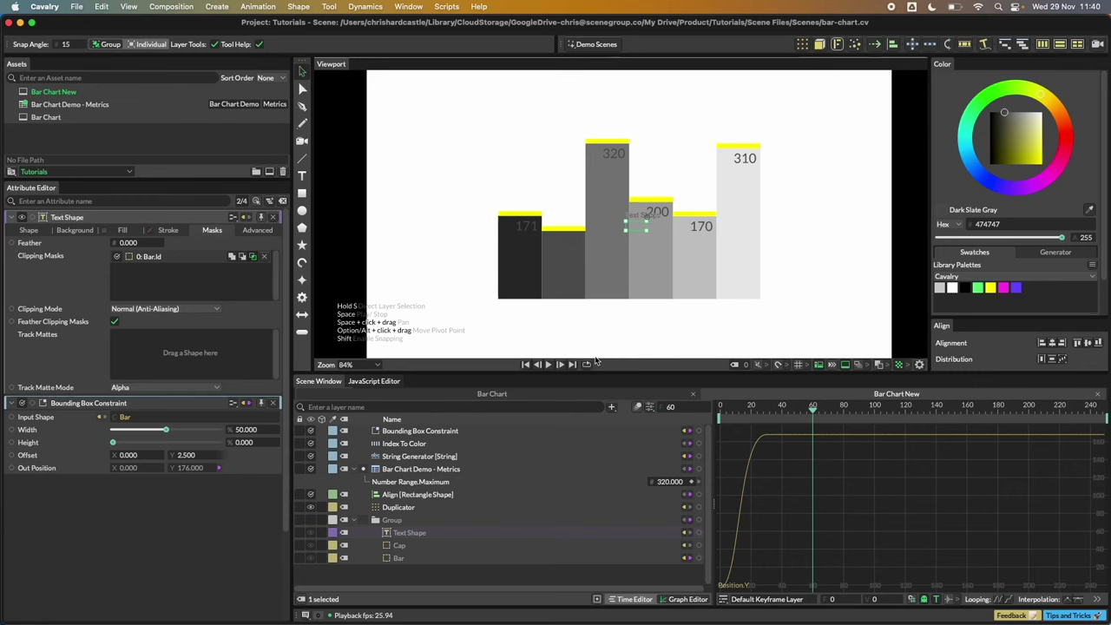
Add a Contrasting Color utility to the composition
scroll(590, 325, down, 2)
drag(657, 322, 645, 328)
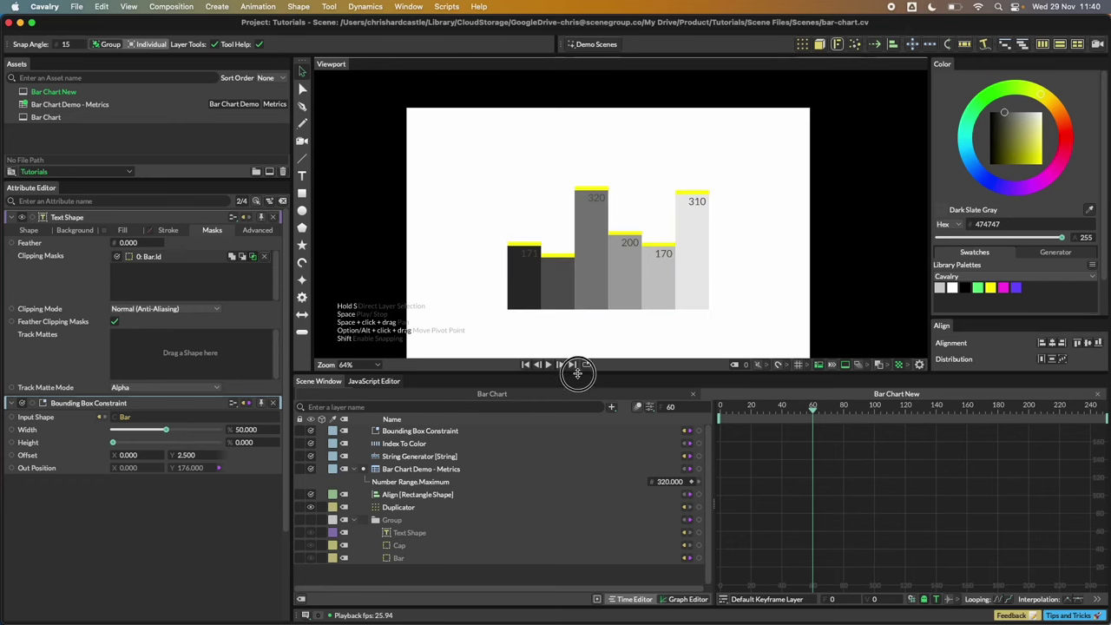
drag(577, 371, 577, 352)
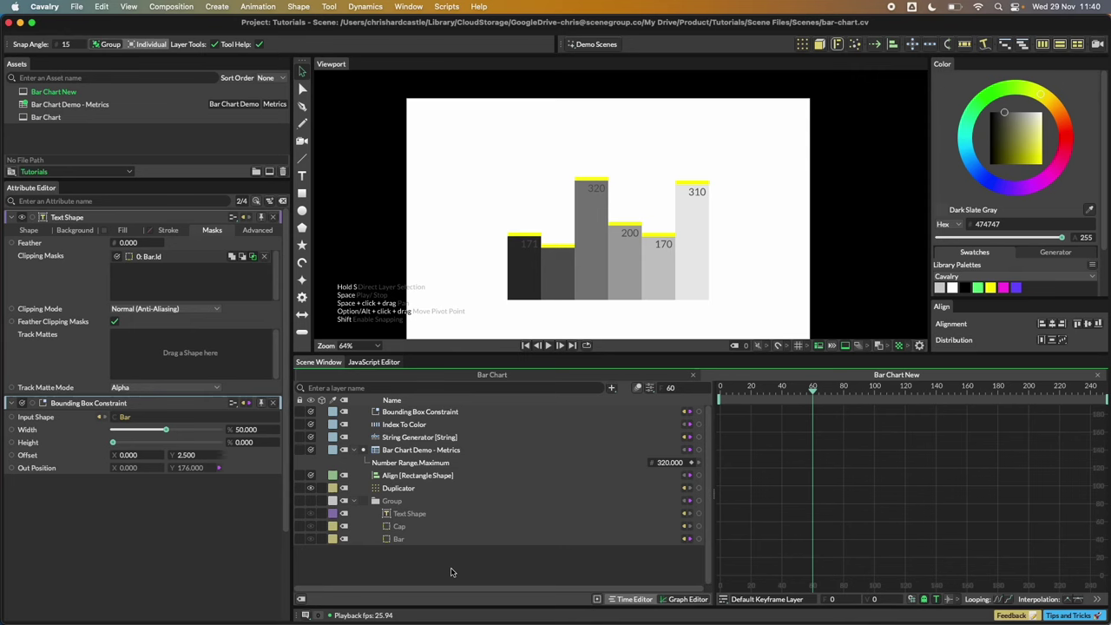
key(Tab)
text(contra)
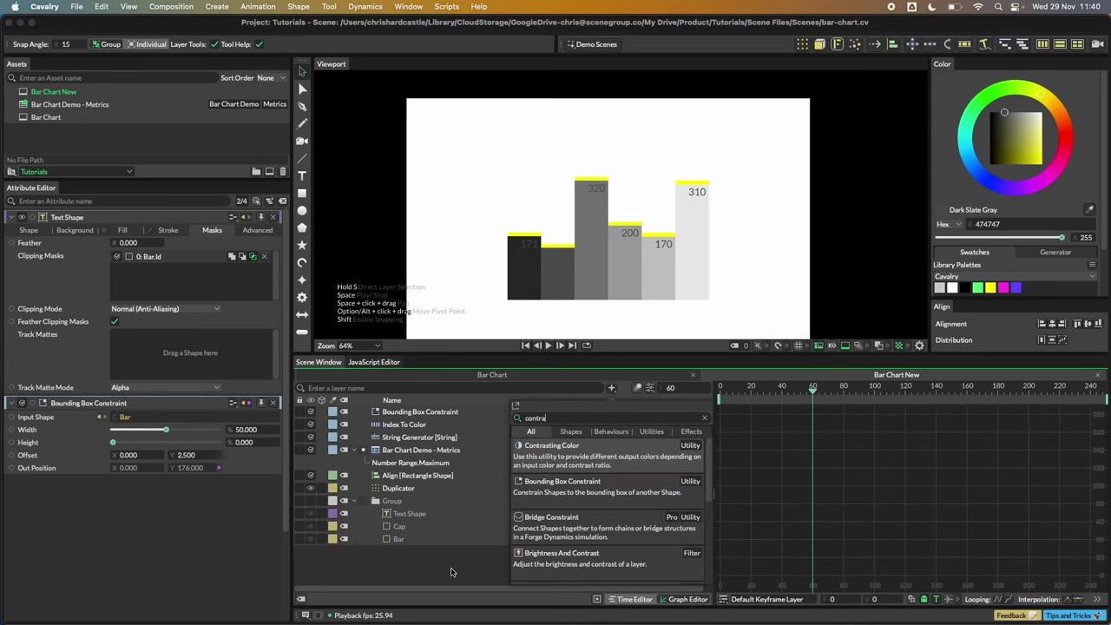
click(593, 458)
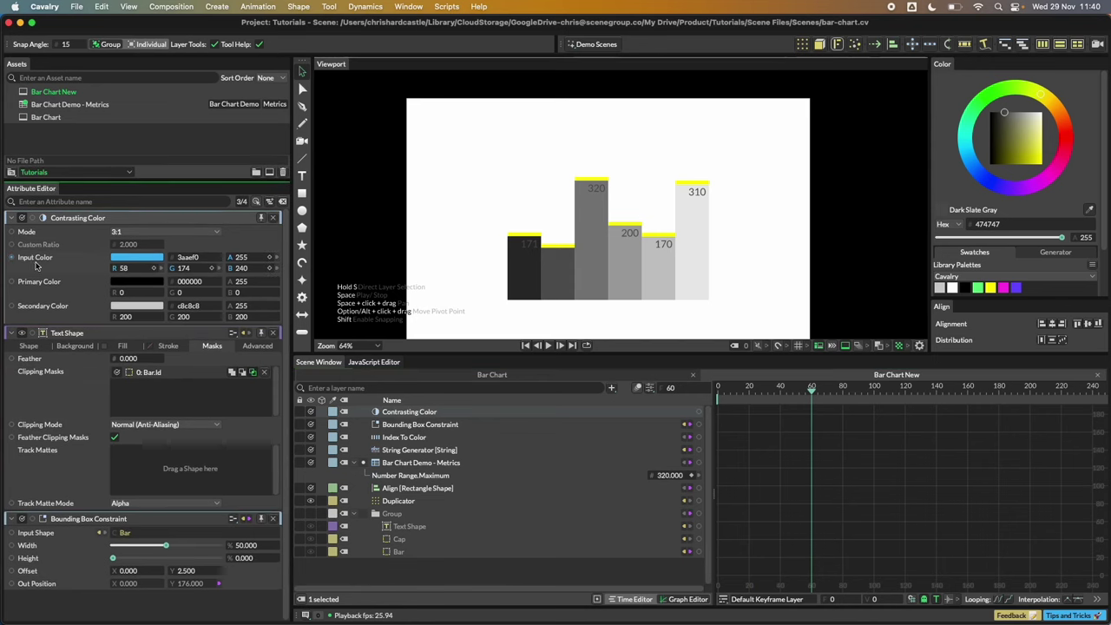
Connect the Index To Color layer to the Contrasting Color's Input Color, keeping the 3:1 mode
click(129, 231)
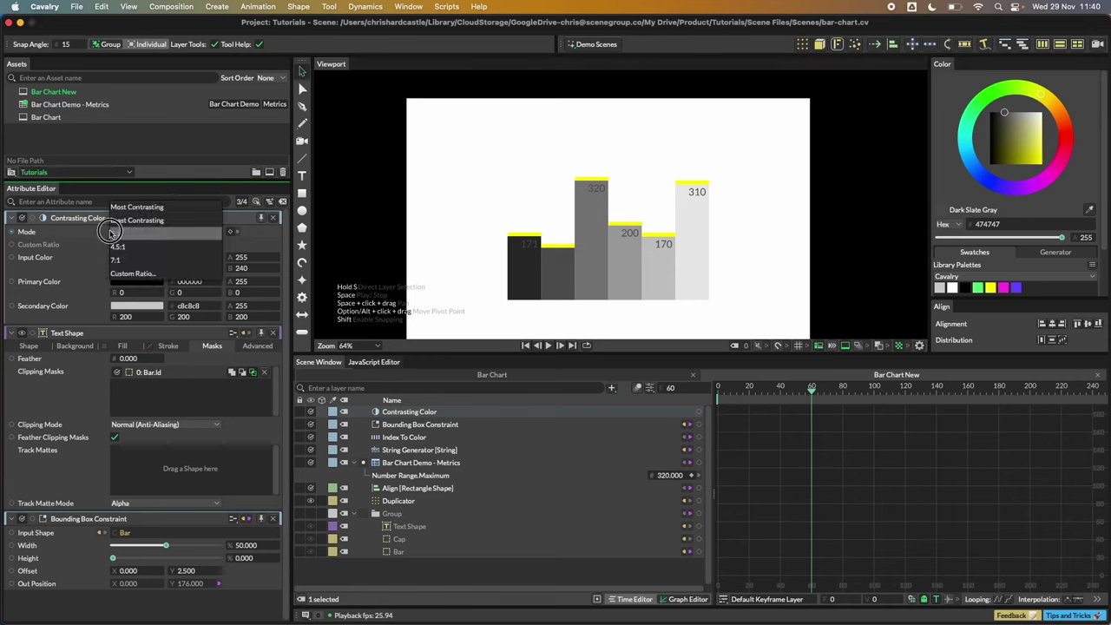
click(86, 233)
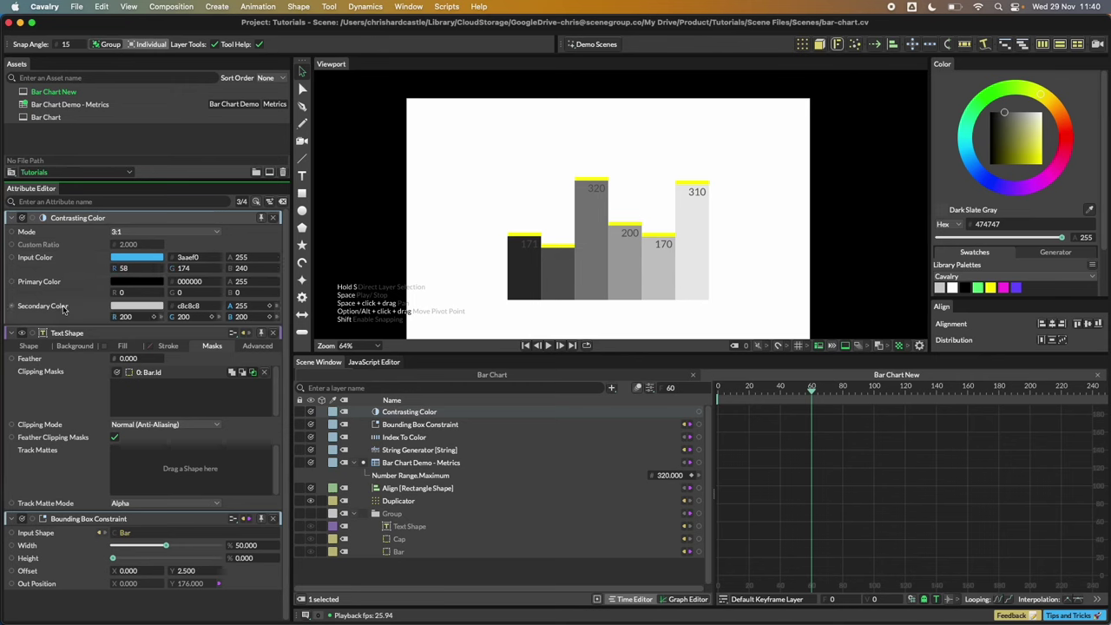
click(58, 262)
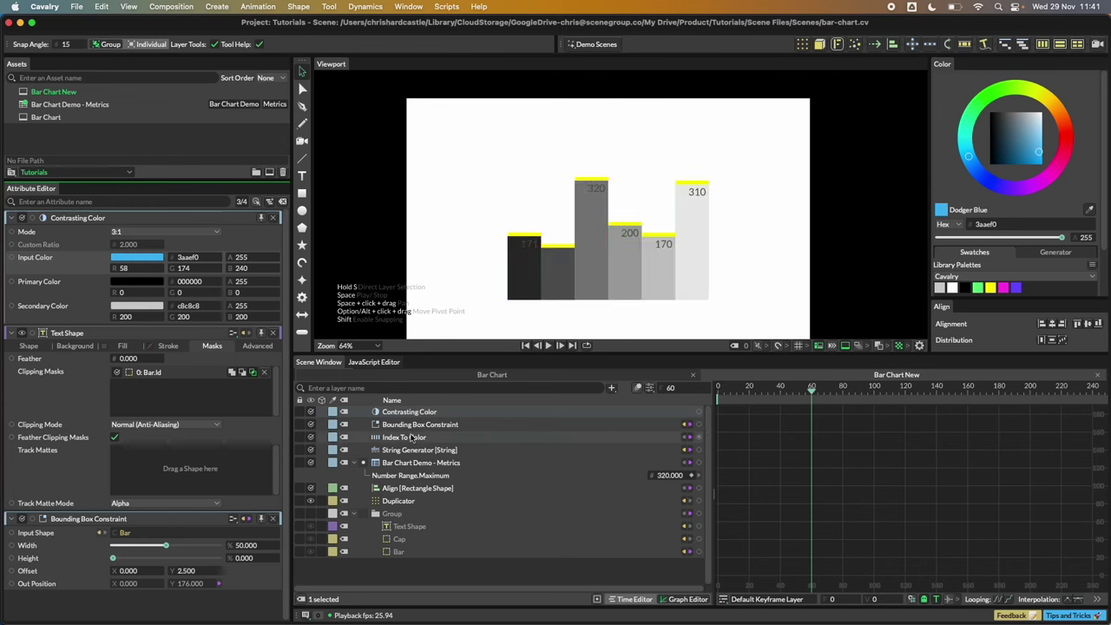
drag(699, 438, 86, 260)
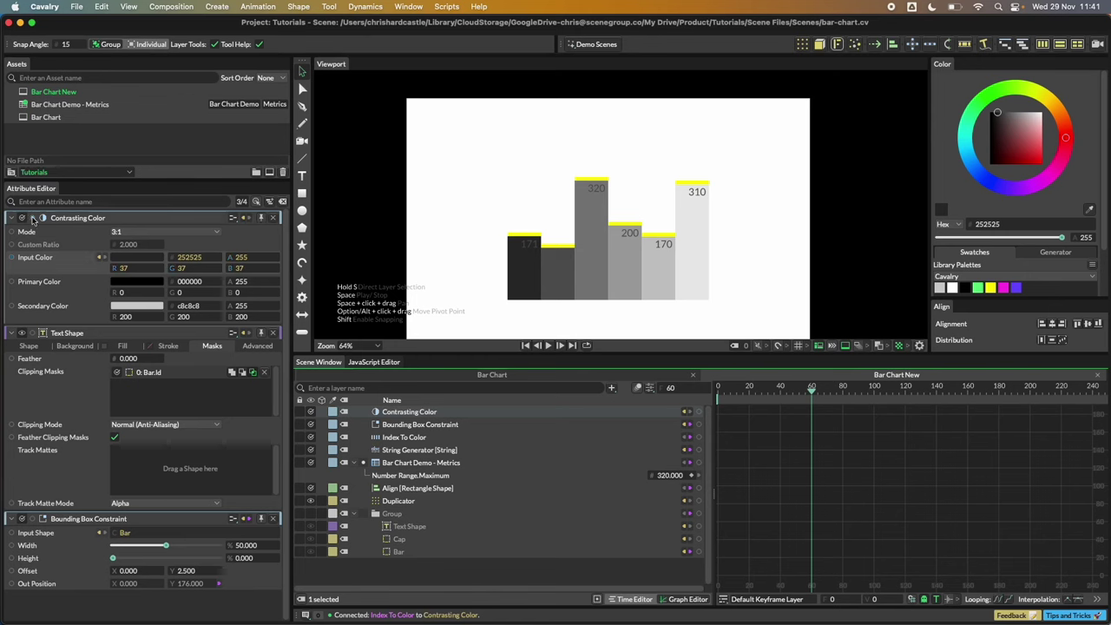
Connect the Contrasting Color to the Text Shape's fill color
click(122, 346)
drag(41, 220, 424, 526)
click(453, 533)
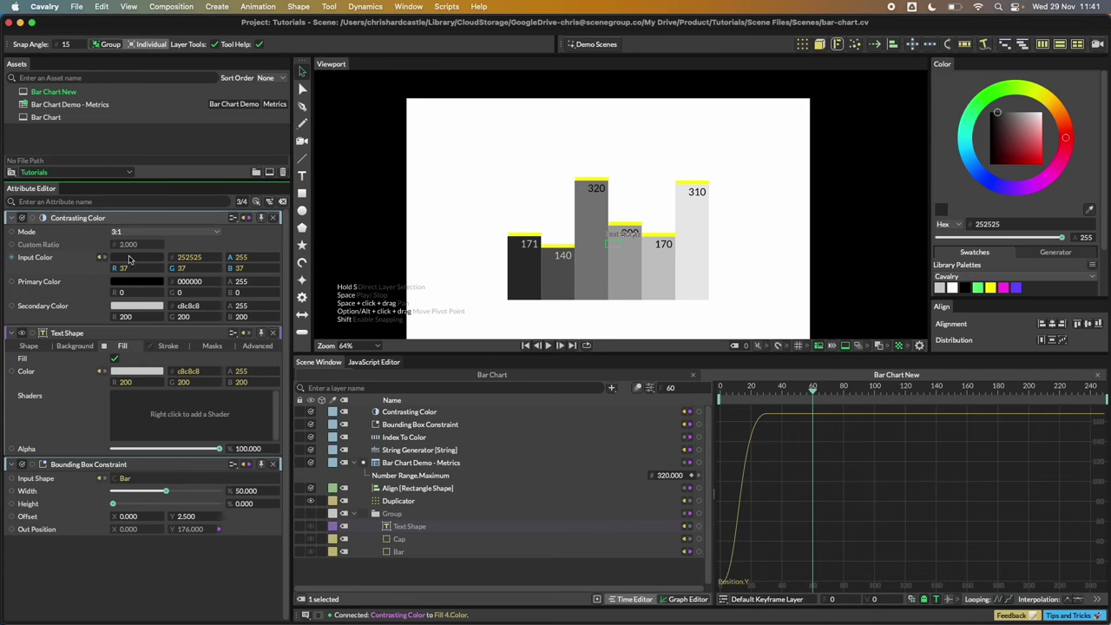
Lighten the Contrasting Color's Secondary Color to e6e6e6
click(139, 308)
drag(157, 153, 159, 150)
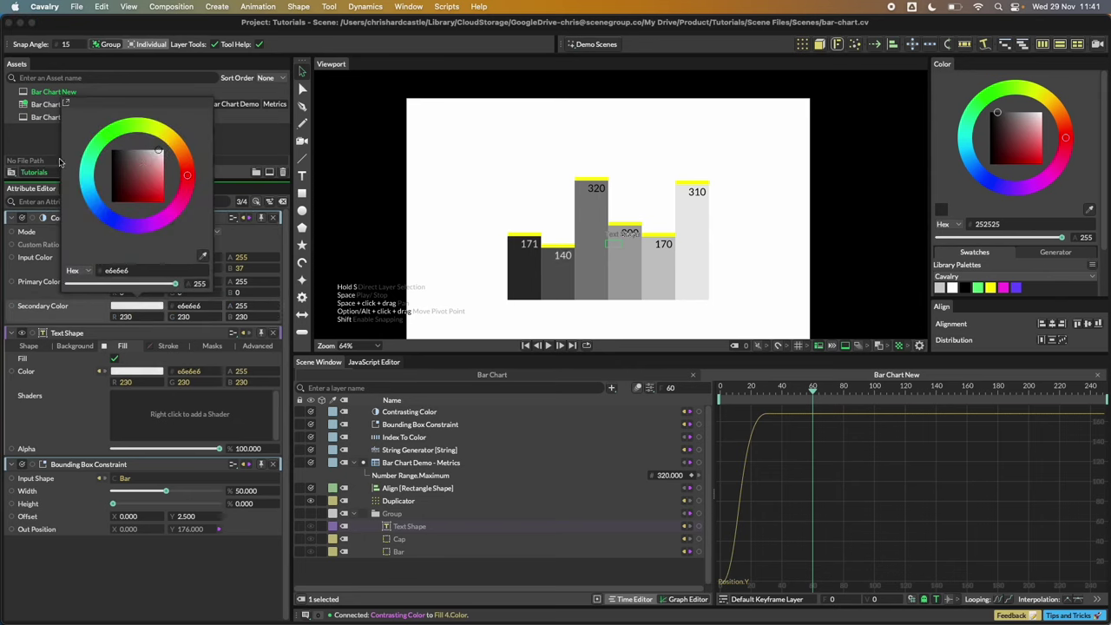
click(45, 142)
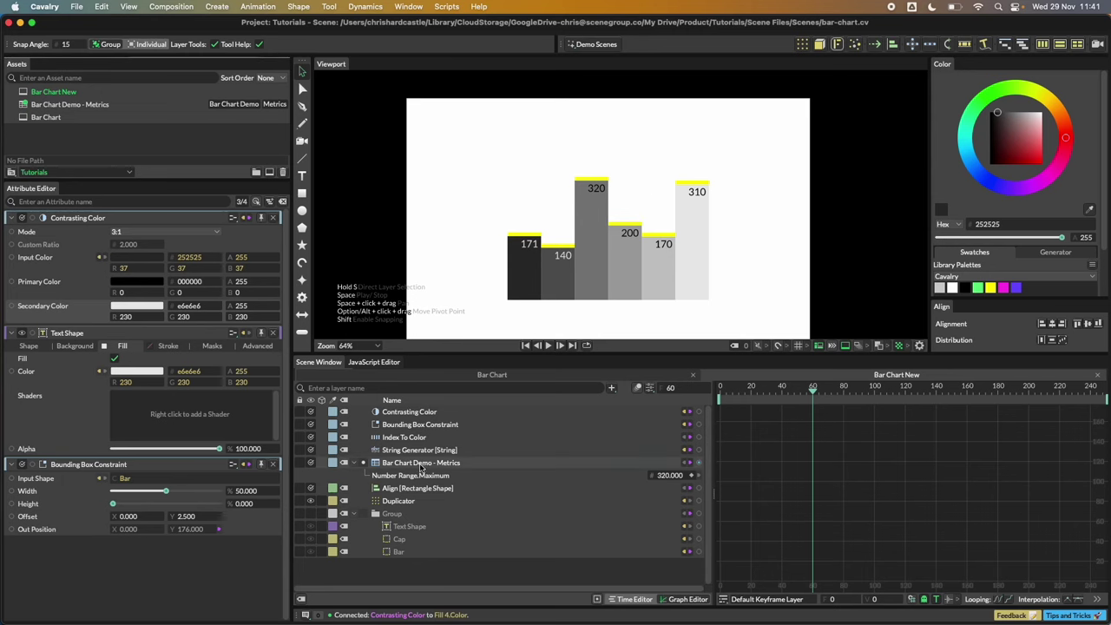
click(408, 437)
mouse_move(114, 280)
mouse_down()
mouse_move(250, 287)
mouse_move(114, 280)
mouse_up()
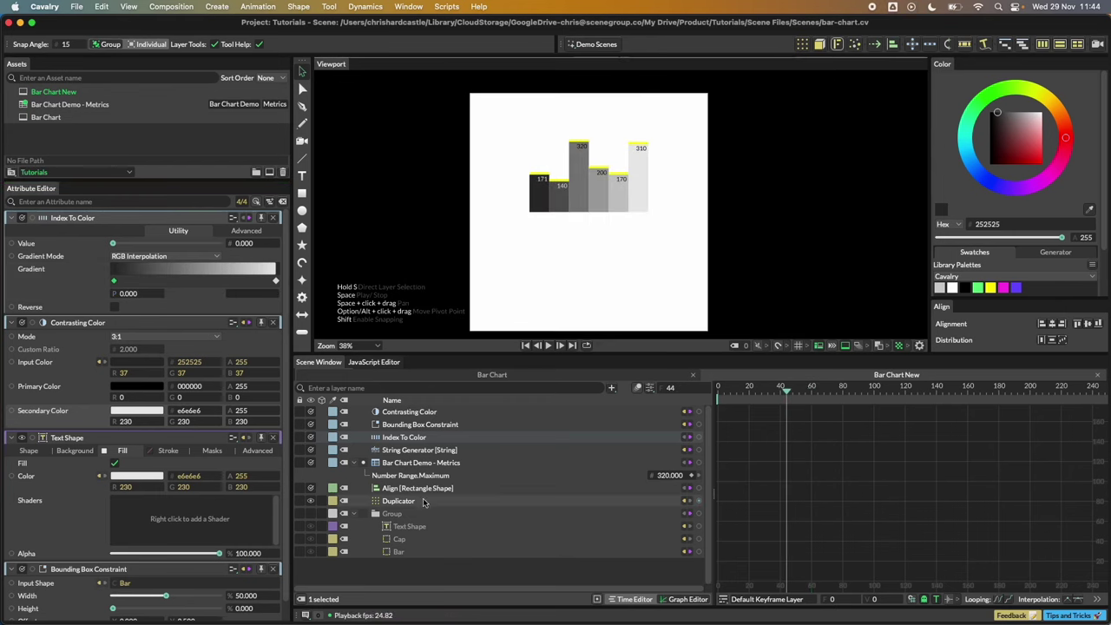
Lower the Duplicator by setting its Position Y to -155
click(415, 501)
drag(186, 244, 126, 243)
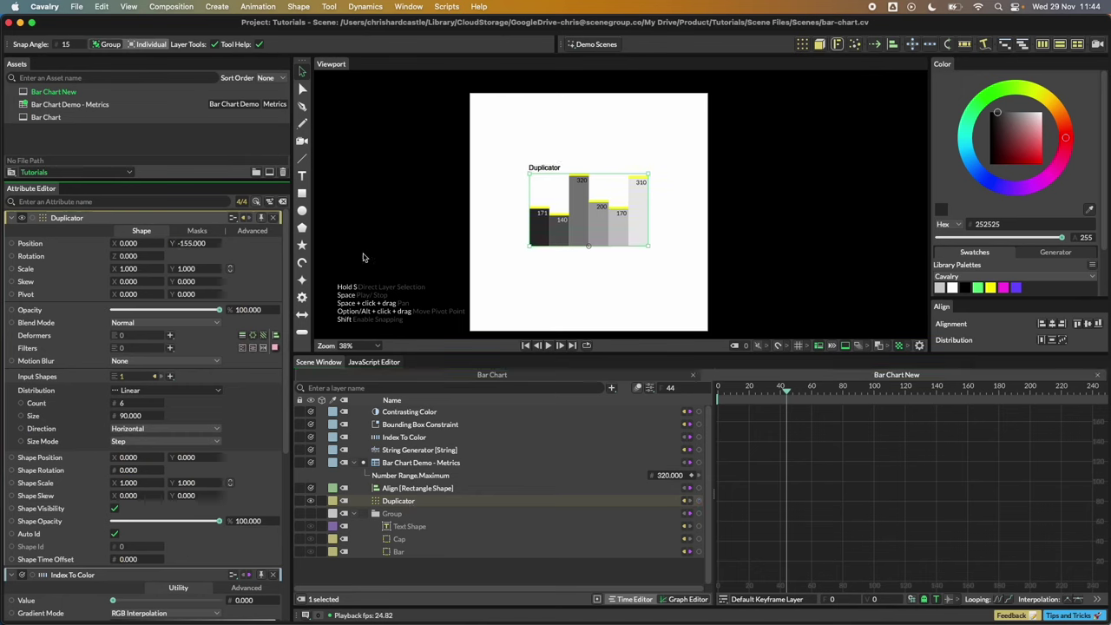
Open the Bar Chart composition, play its animation from the first frame, and return to the Bar Chart New composition
double_click(56, 118)
click(526, 345)
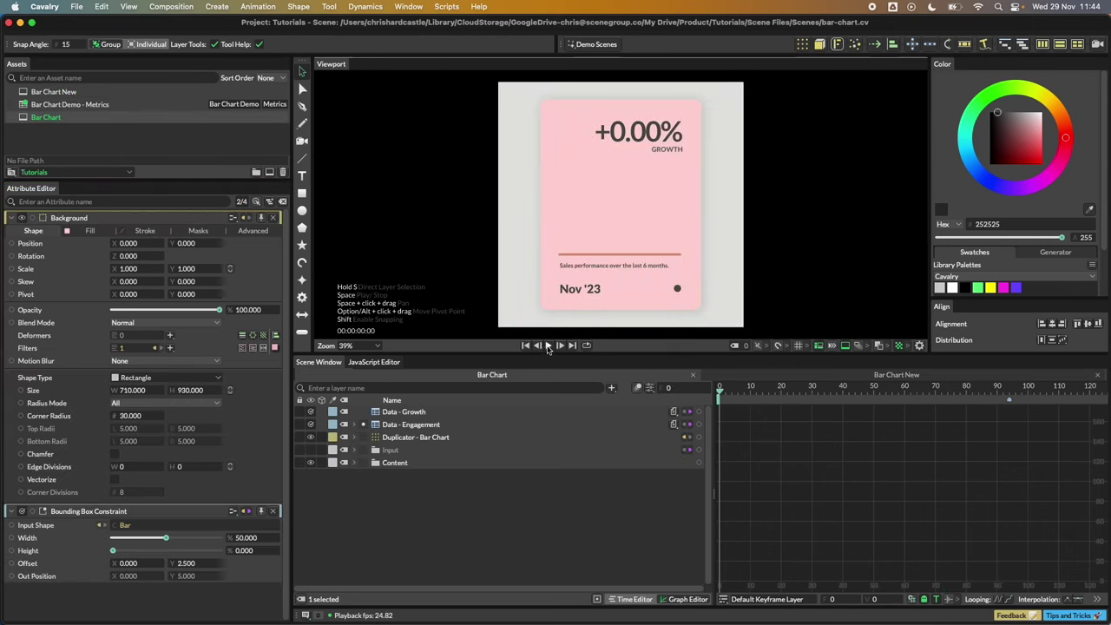
click(549, 345)
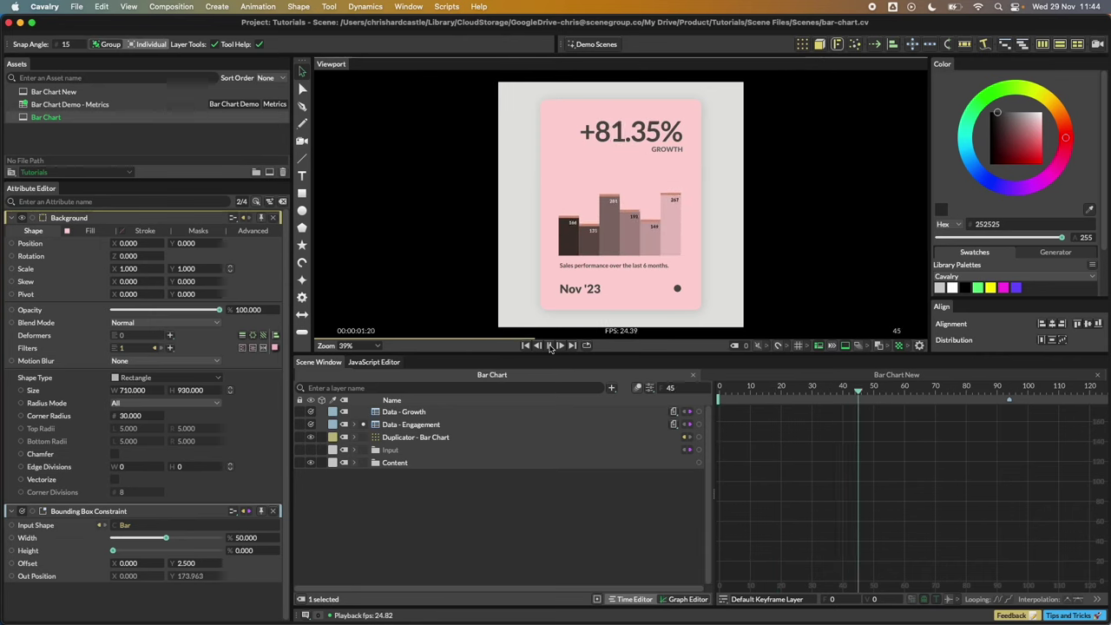
click(548, 345)
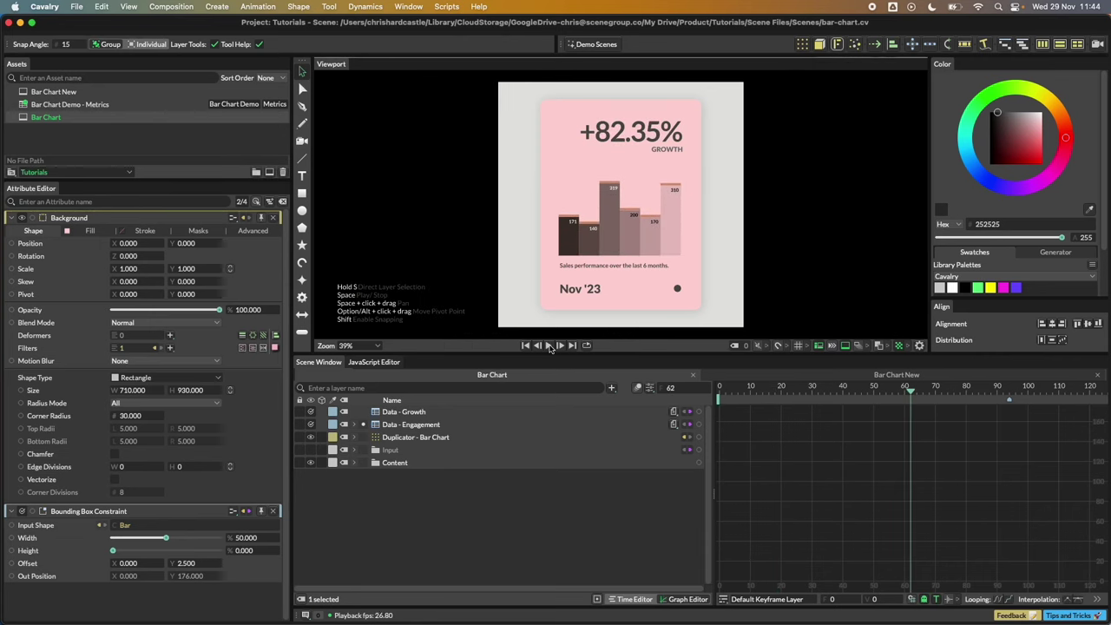
double_click(45, 92)
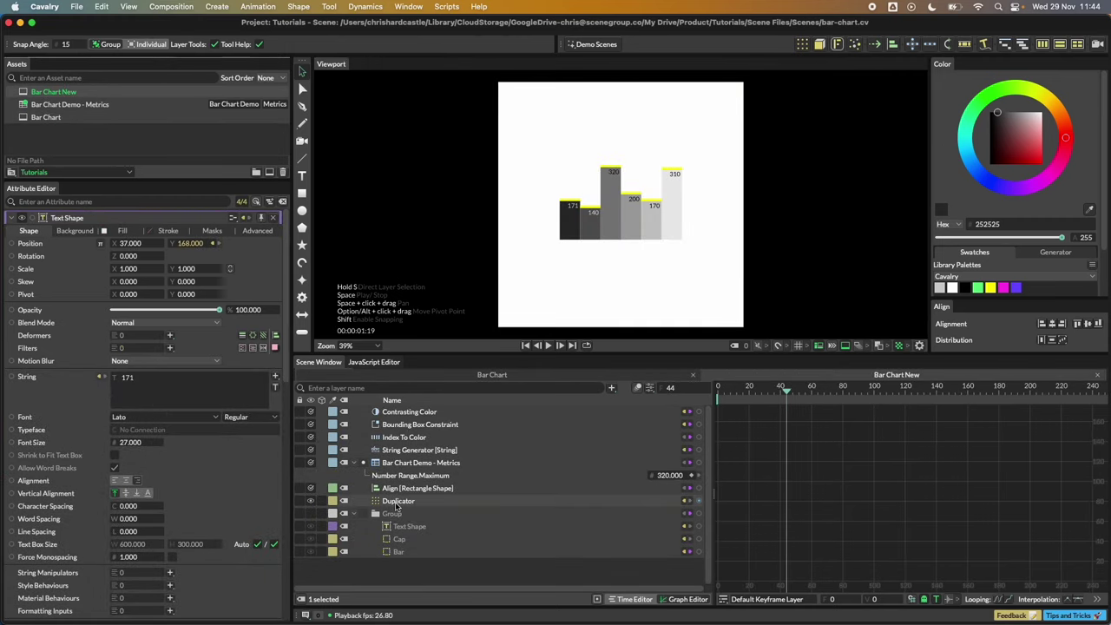
Add a Random behaviour to the Duplicator's Shape Time Offset with Minimum -20 and Maximum 0
click(398, 502)
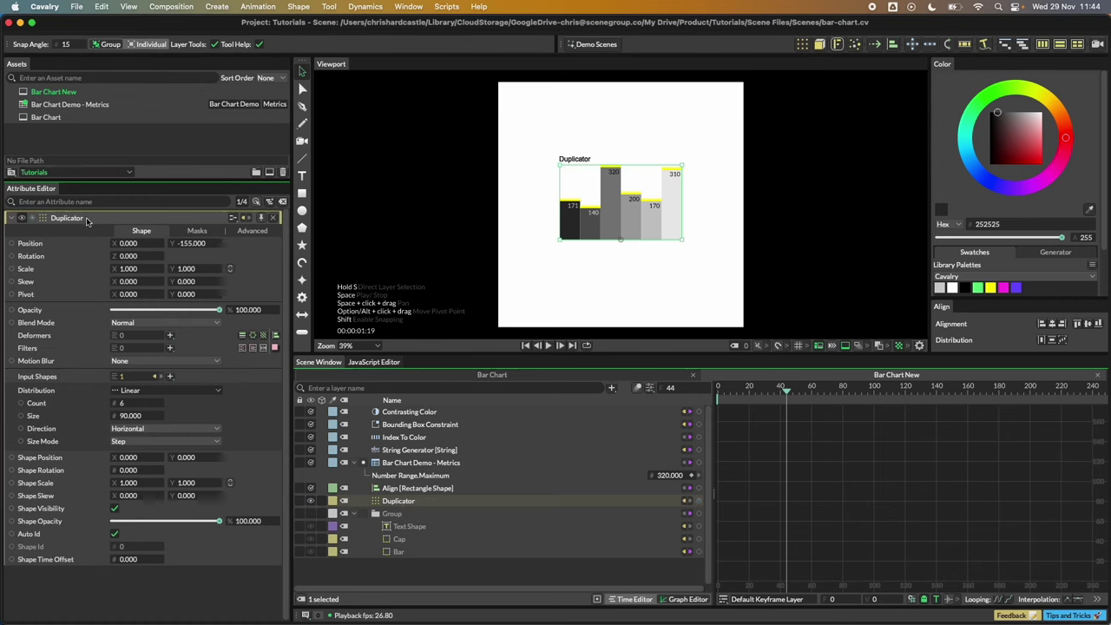
right_click(71, 562)
mouse_move(106, 449)
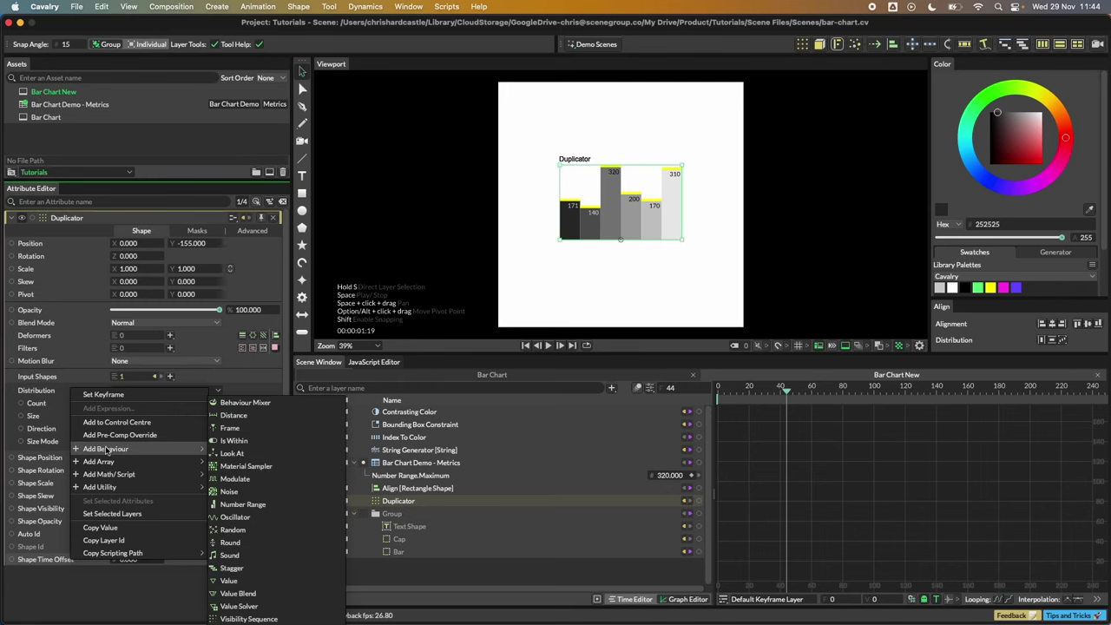
click(232, 529)
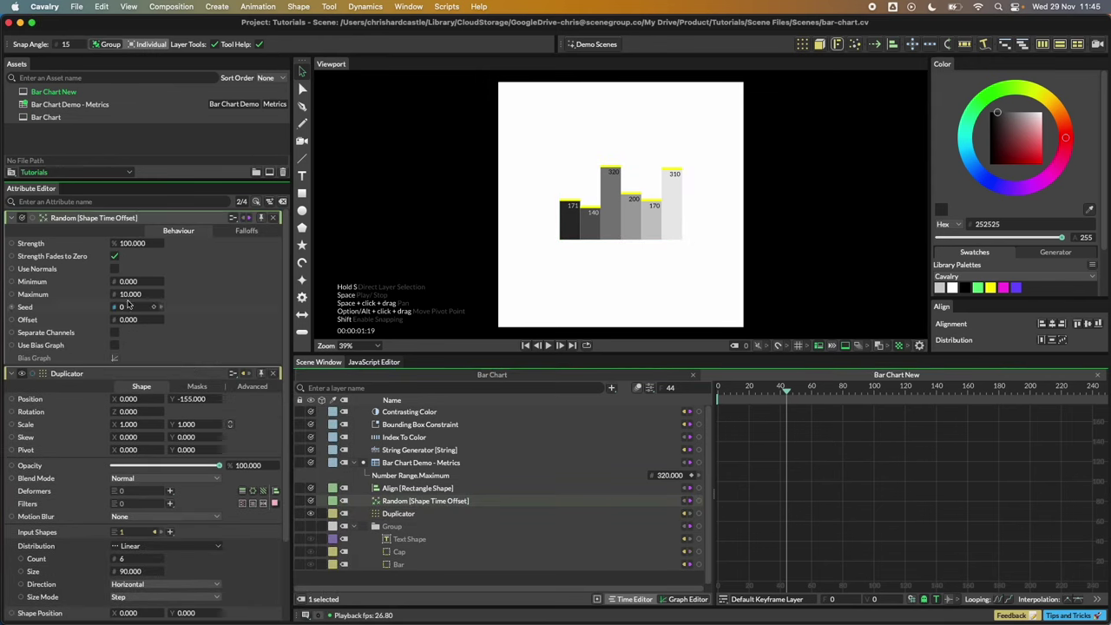
click(128, 282)
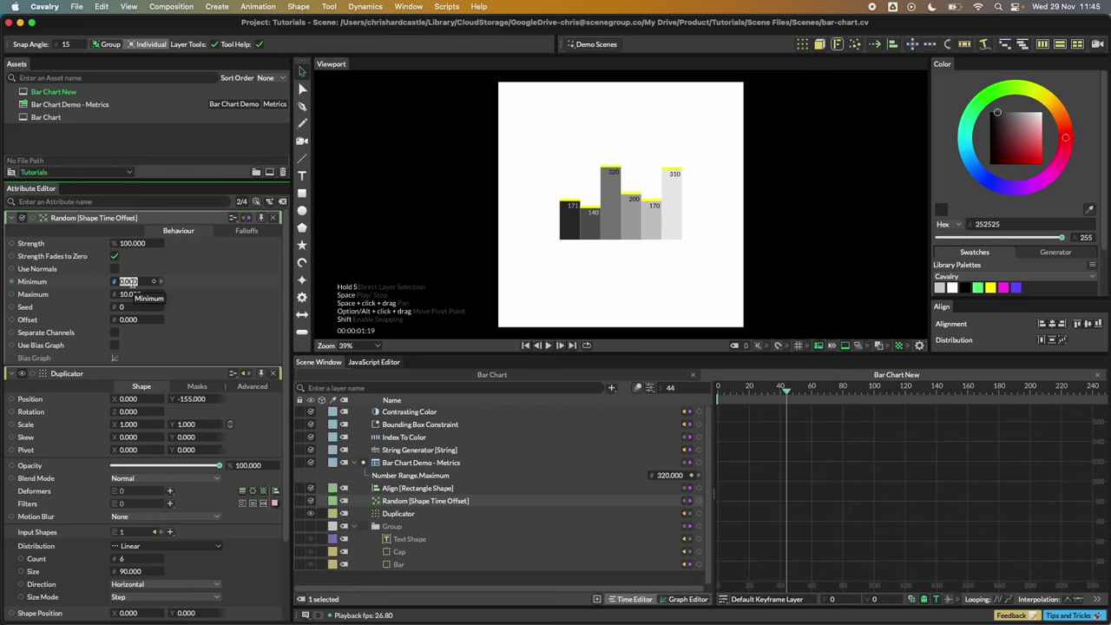
key(Tab)
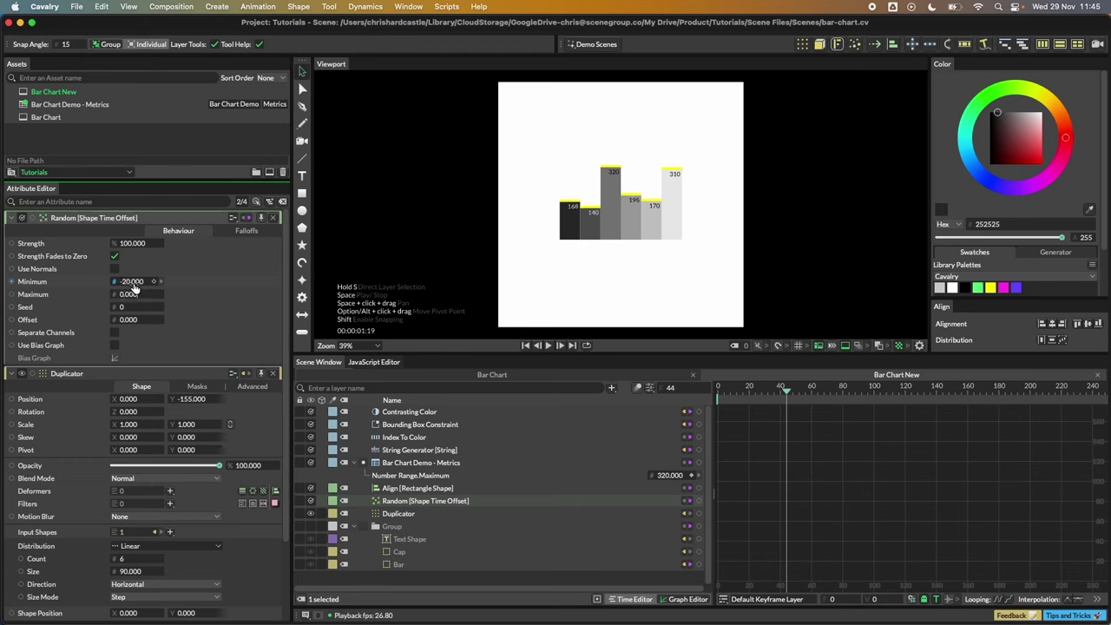
Play the animation from the first frame to check the random time offset between the bars
click(525, 345)
click(548, 345)
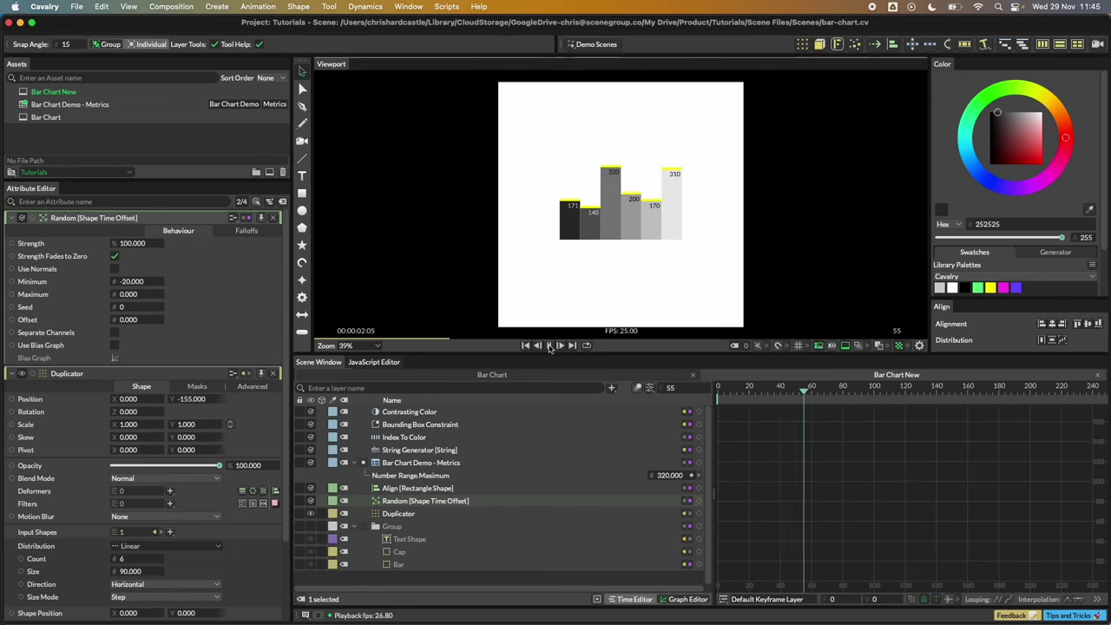
click(823, 392)
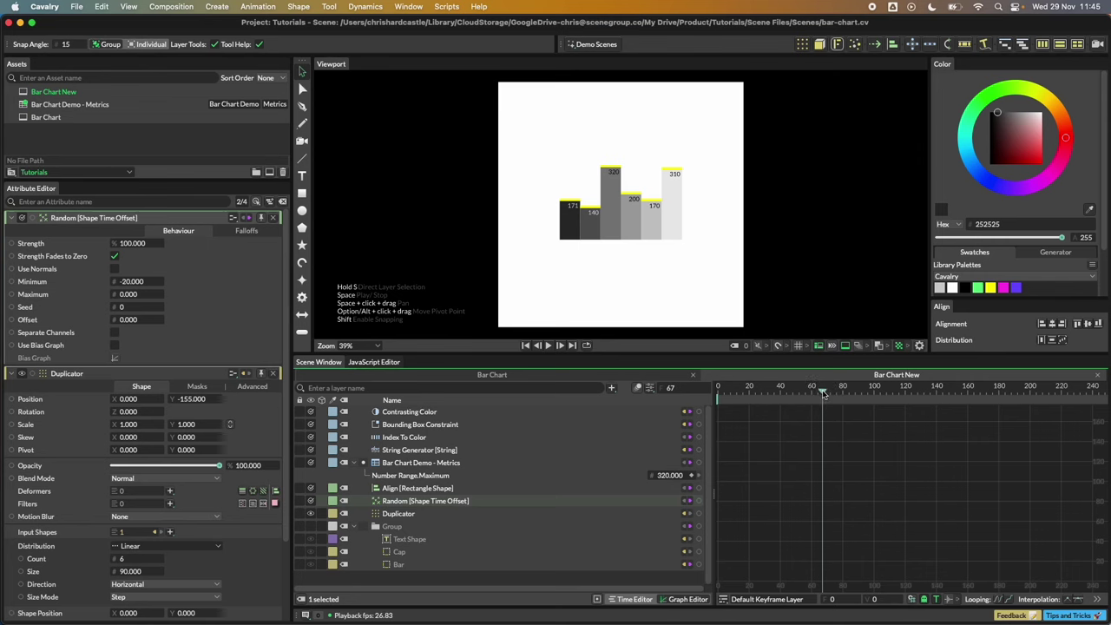
In the Time Editor, end the playback range at frame 67 and return to the first frame
click(635, 599)
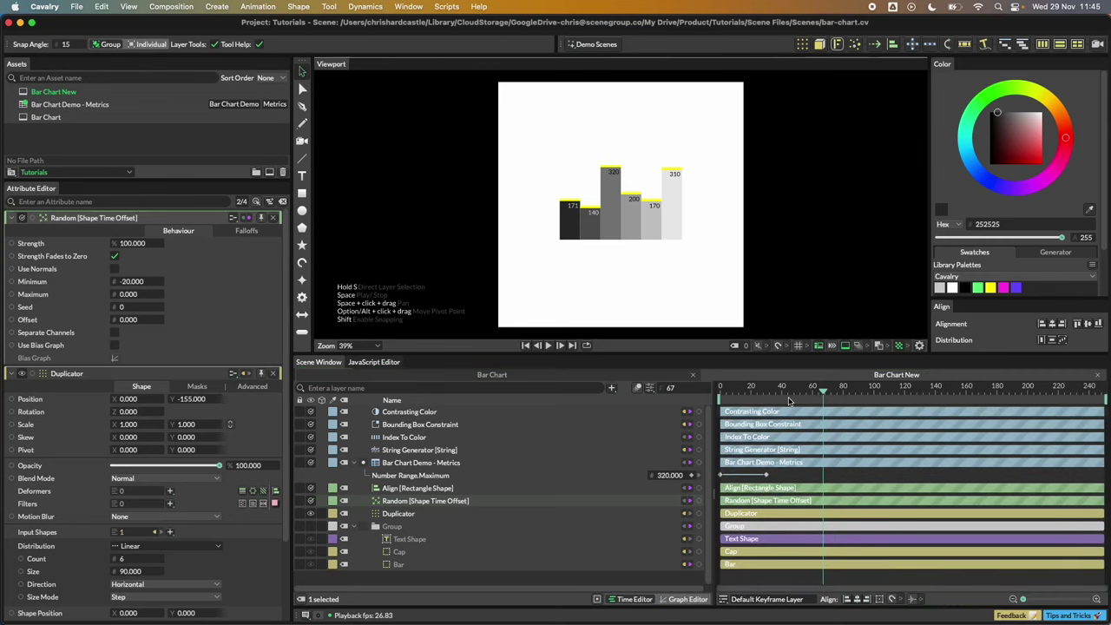
key(alt+])
drag(807, 396, 714, 388)
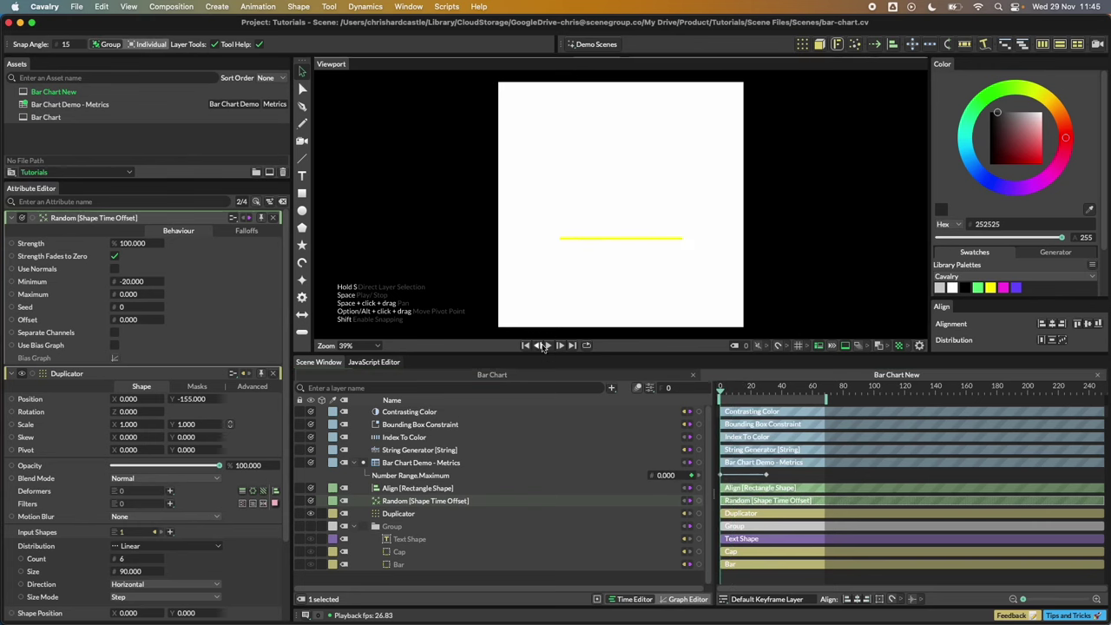
Set the Random behaviour's Seed to 2 while the animation is playing, and stop playback
key(space)
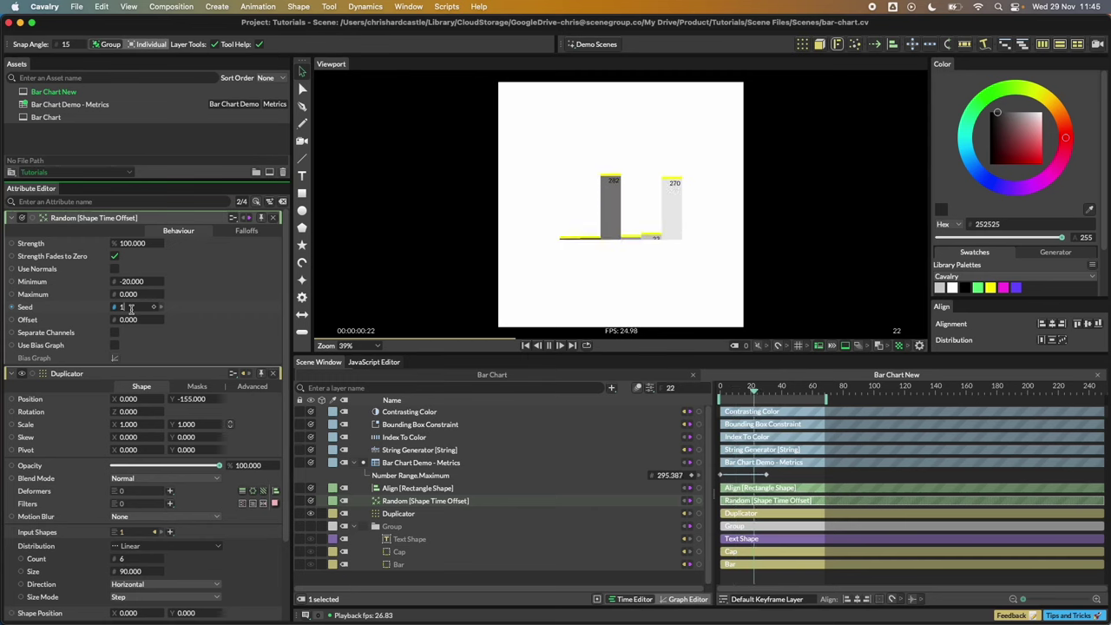
scroll(130, 309, up, 1)
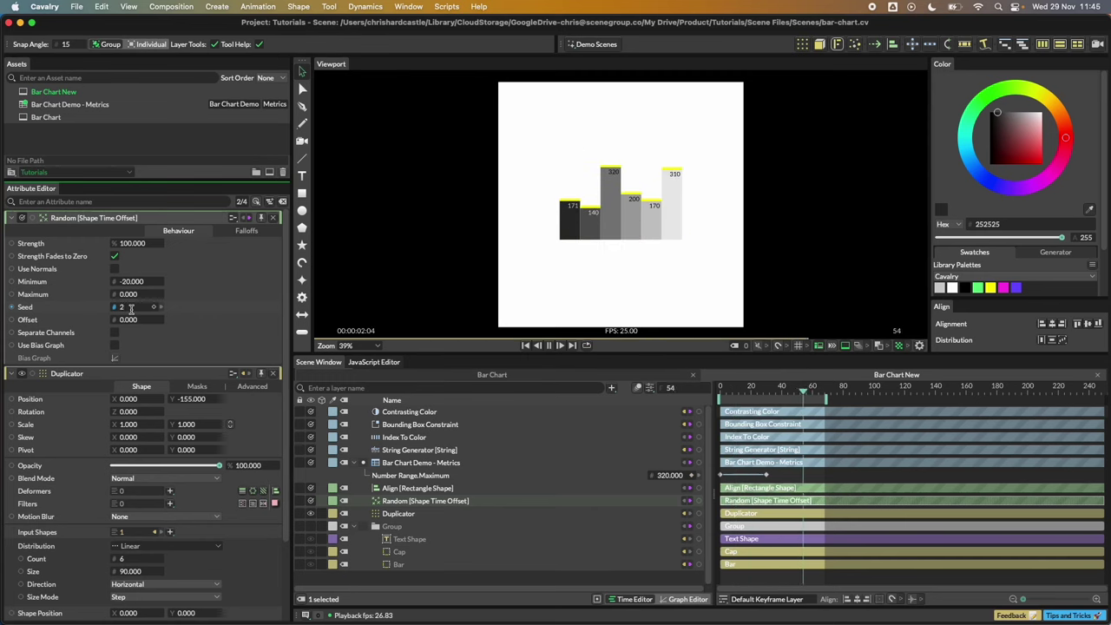
click(548, 345)
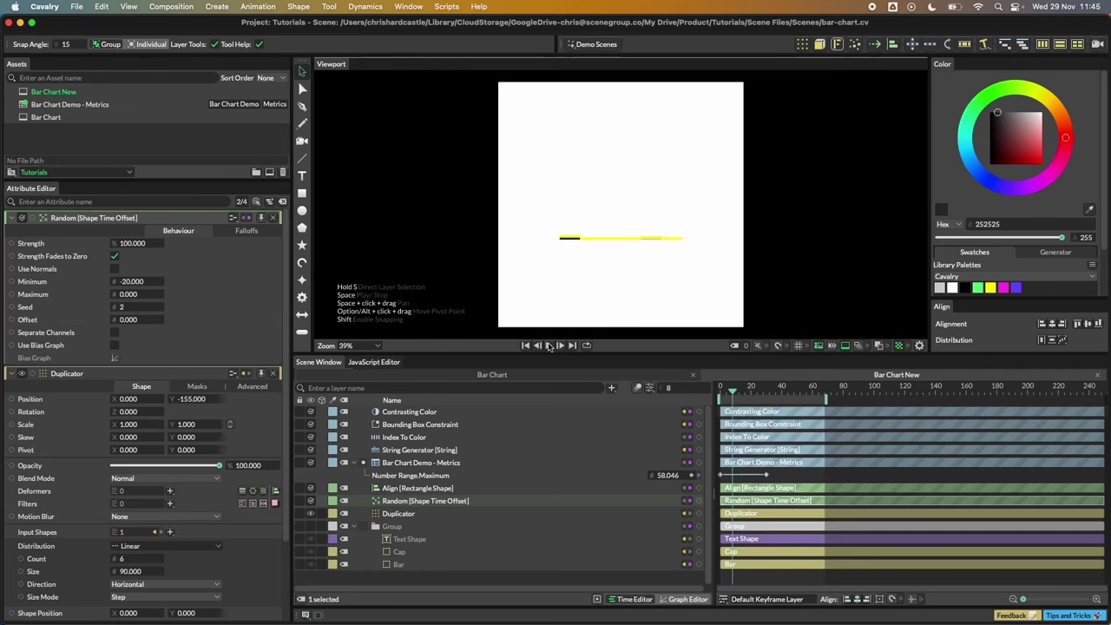
Replay the animation from the first frame to check how the new seed staggers the bars' growth
click(526, 346)
click(548, 346)
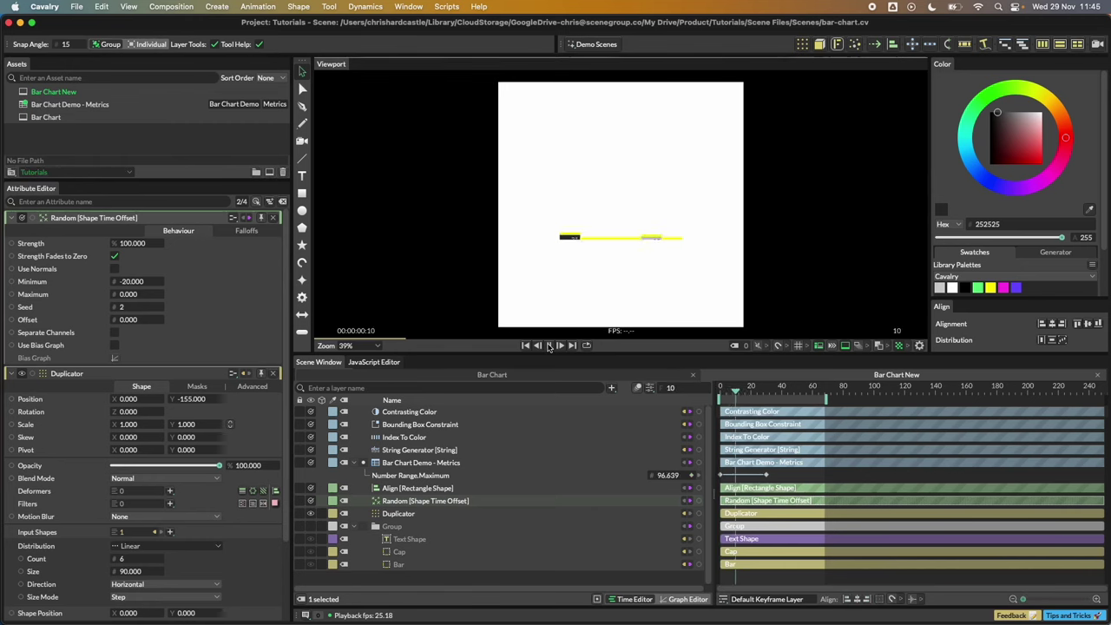
click(549, 346)
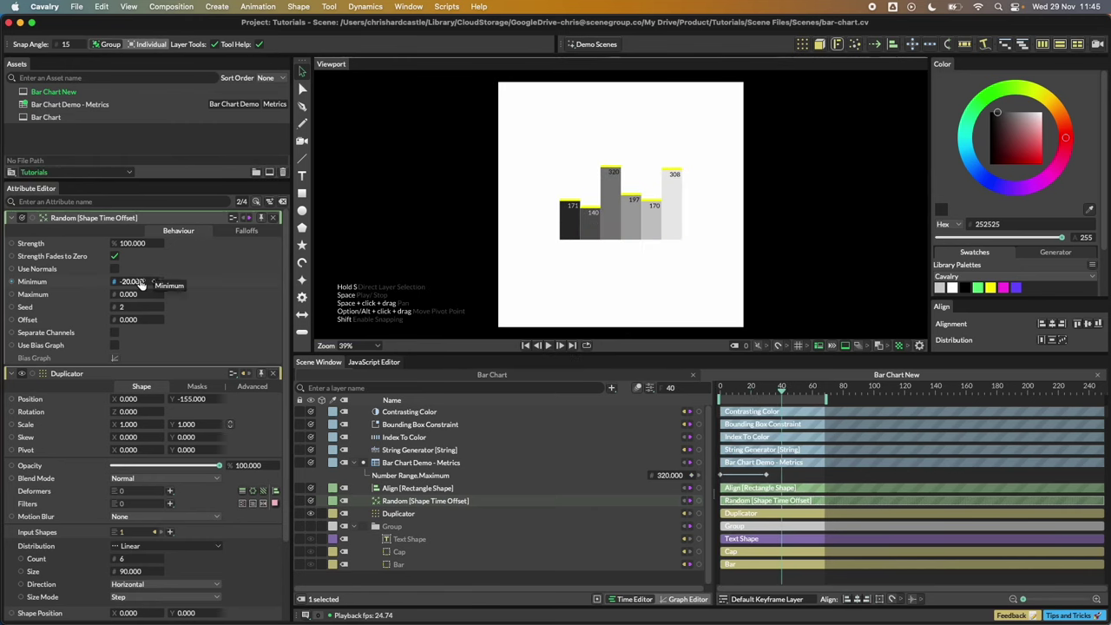
click(547, 345)
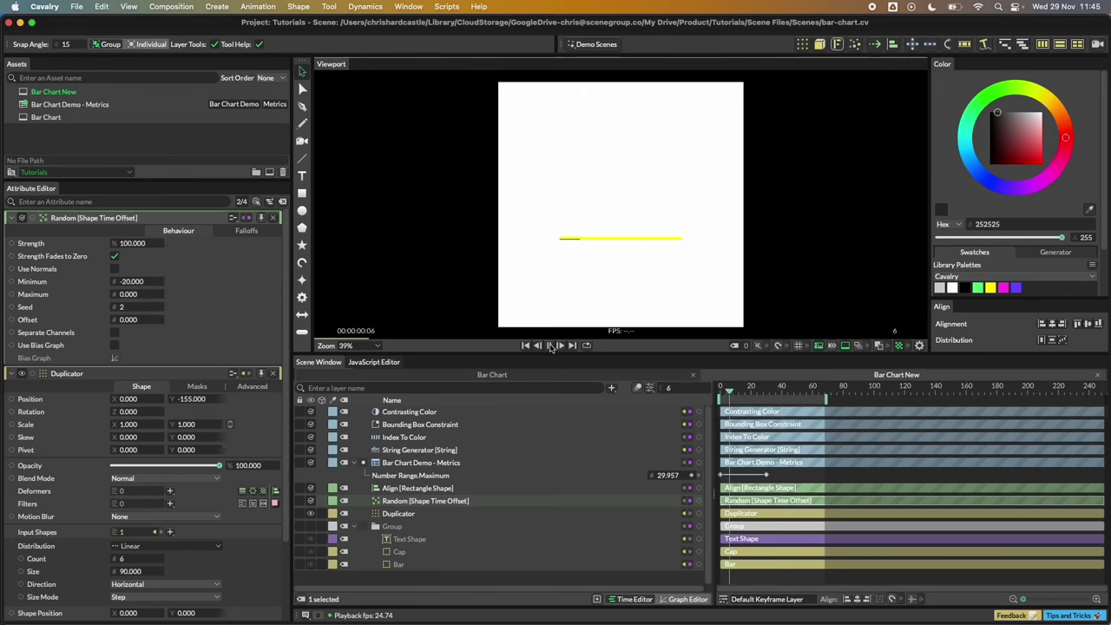
click(549, 347)
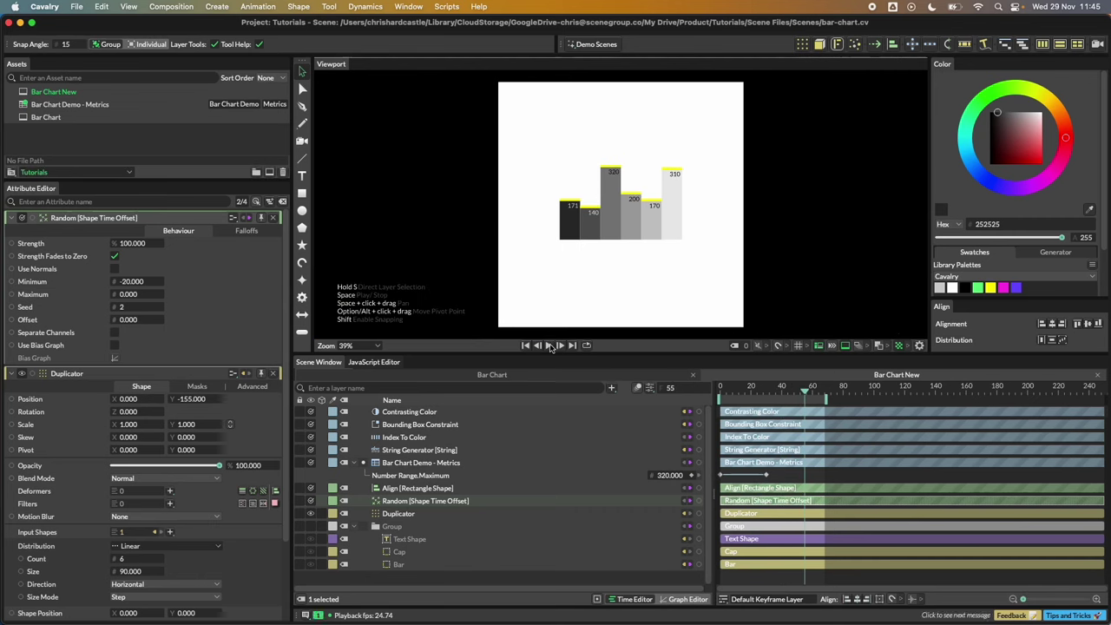
click(57, 105)
right_click(57, 106)
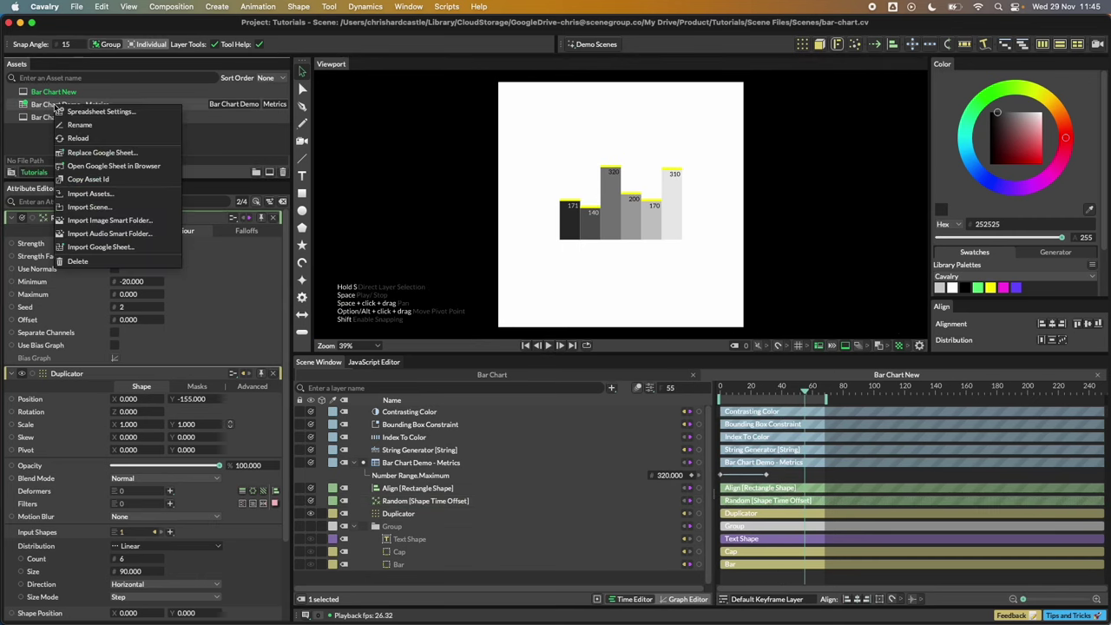
key(Escape)
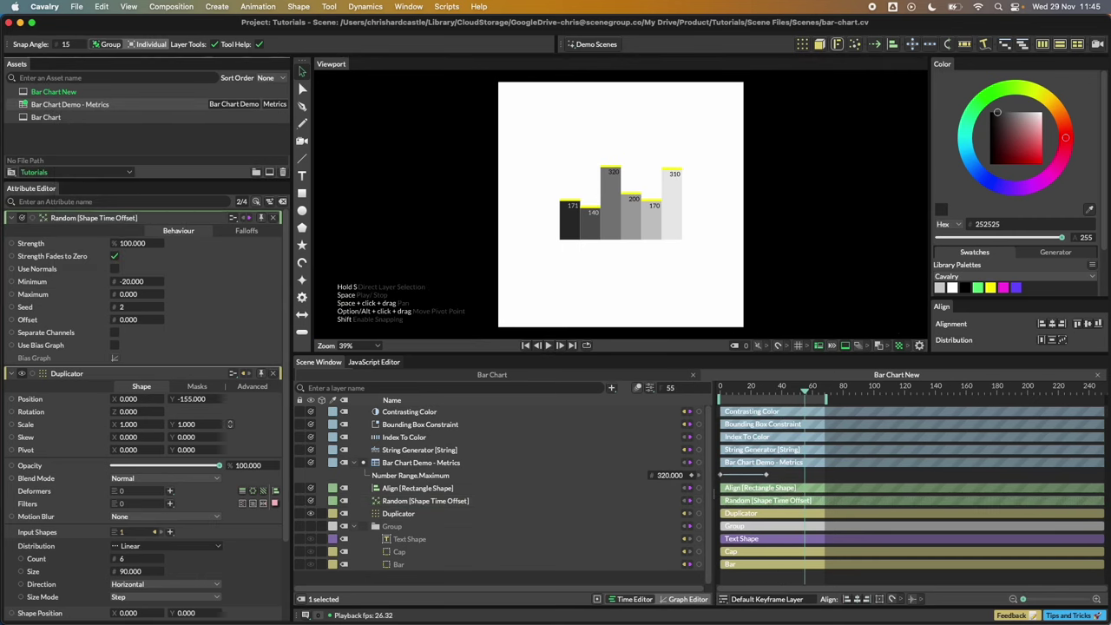
Switch to the Bar Chart Demo Google Sheet in Chrome and set Engagement to 320 for Week2, 140 for Week3 and 160 for Week4
key(super+Tab)
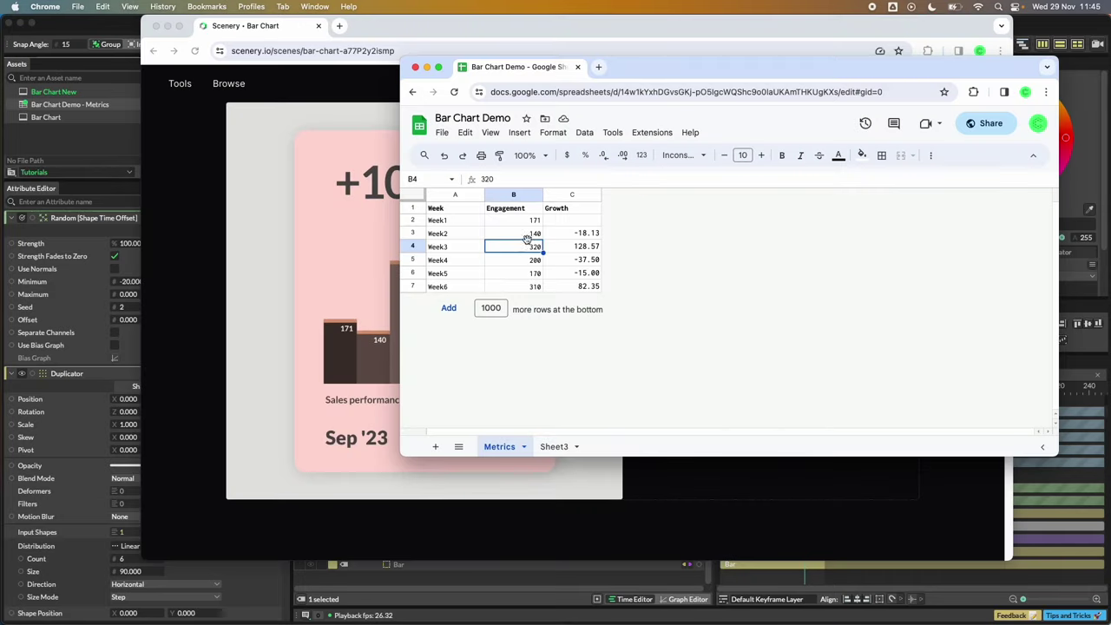
click(533, 235)
text(320)
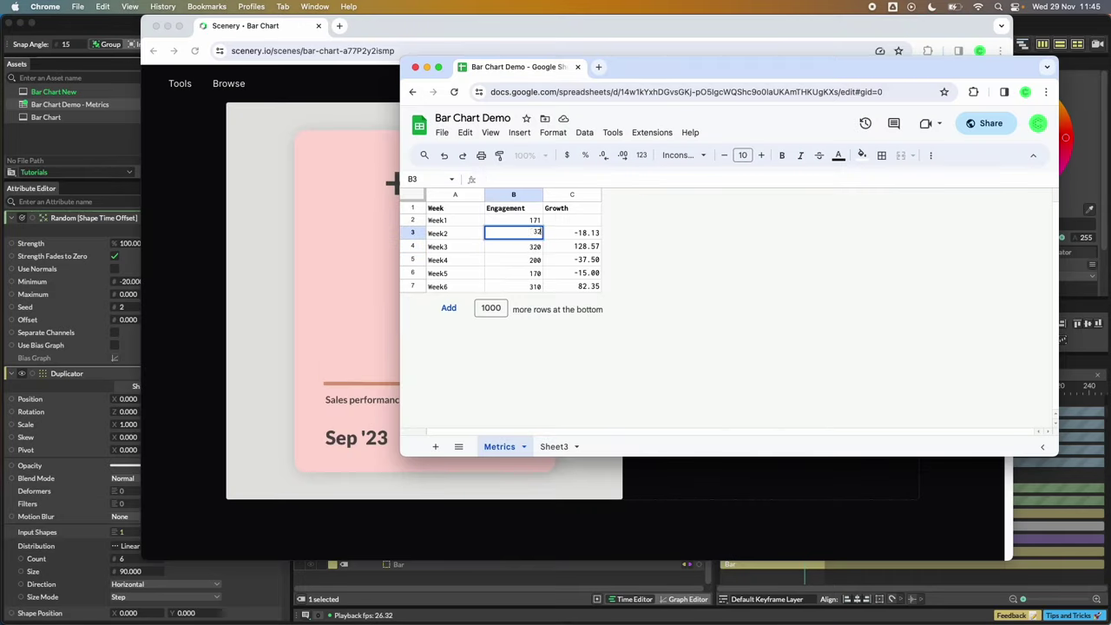
click(577, 234)
click(532, 252)
text(140)
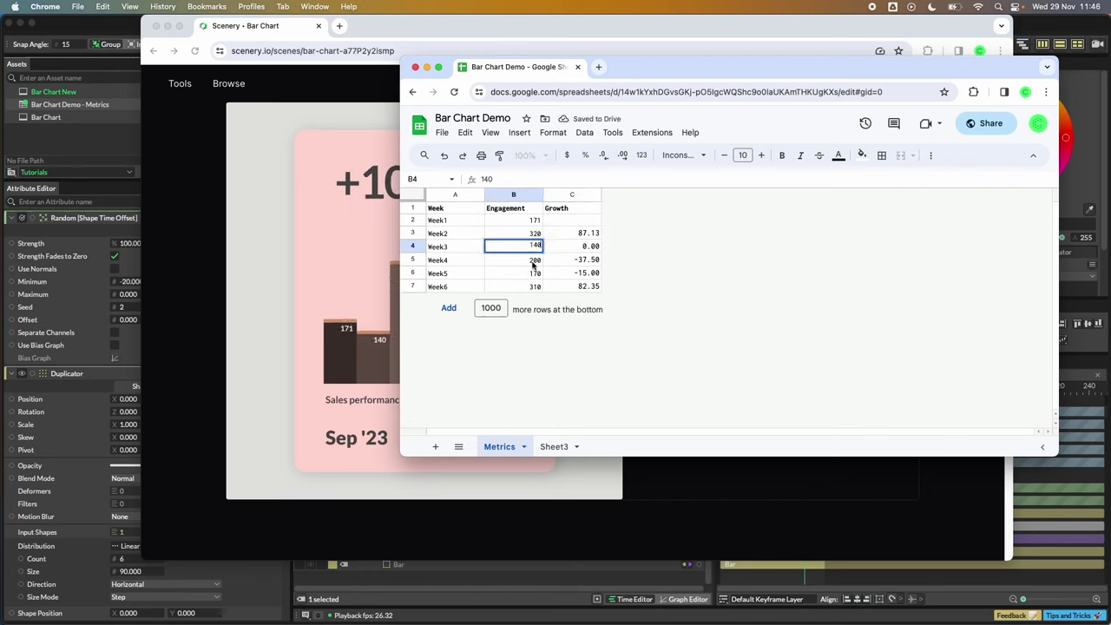
key(Return)
text(16)
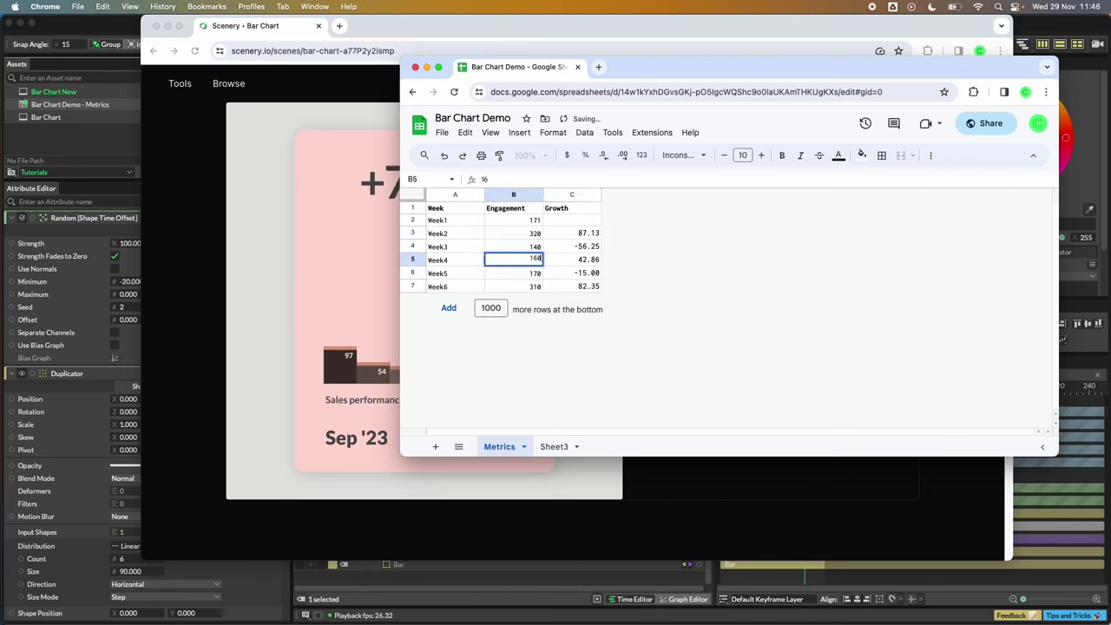
text(0)
key(Return)
click(572, 285)
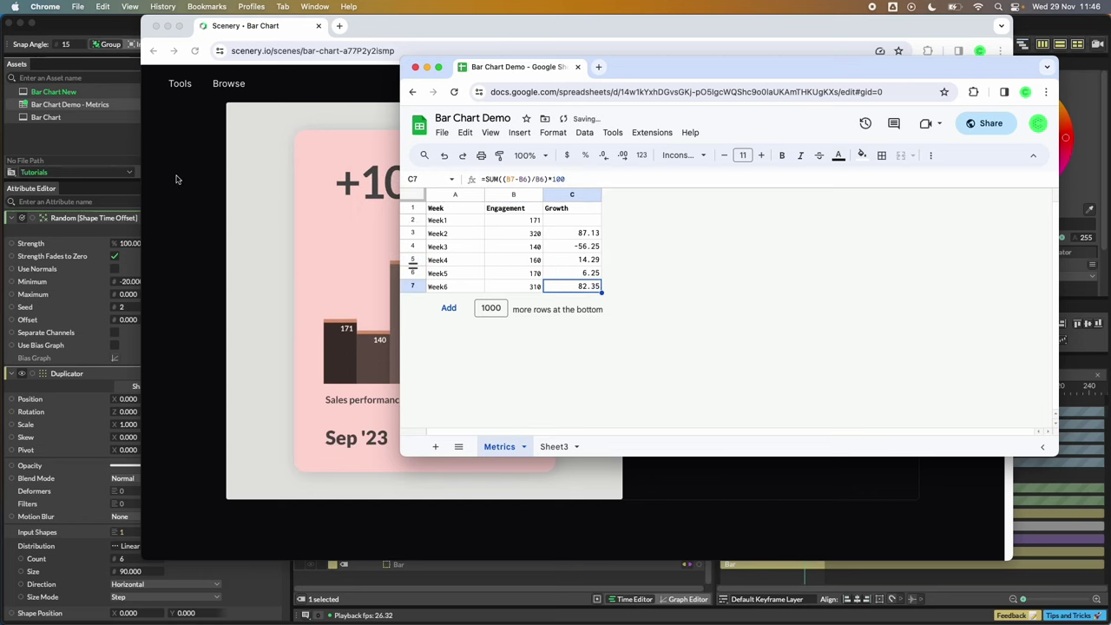
Switch back to Cavalry, reload the Bar Chart Demo - Metrics asset, and play the animation with the updated data
click(81, 154)
right_click(64, 105)
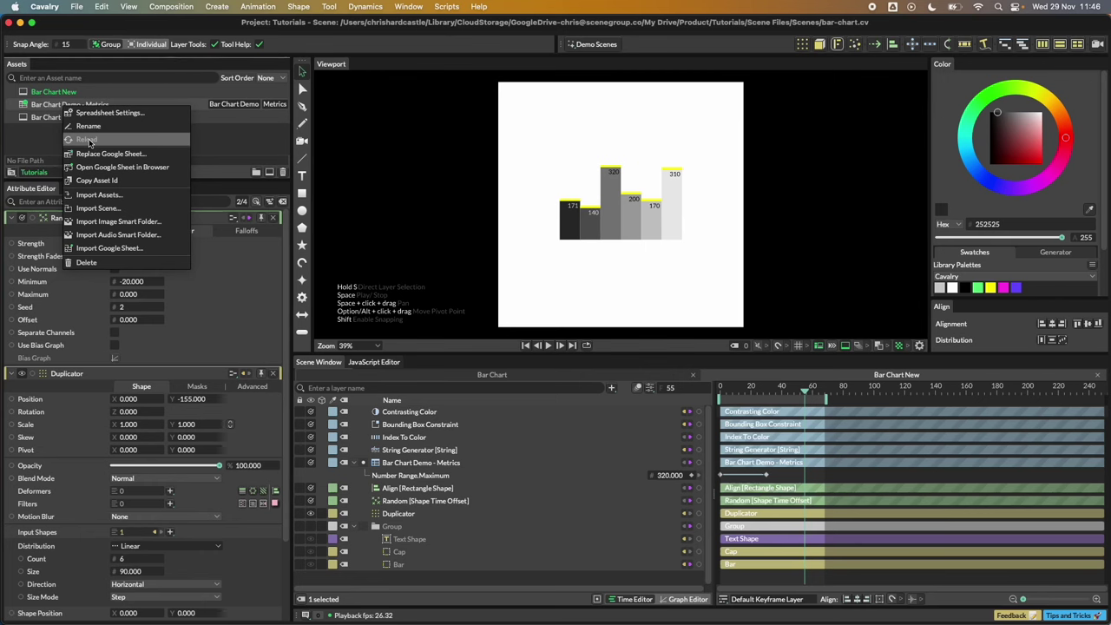
click(87, 140)
click(548, 345)
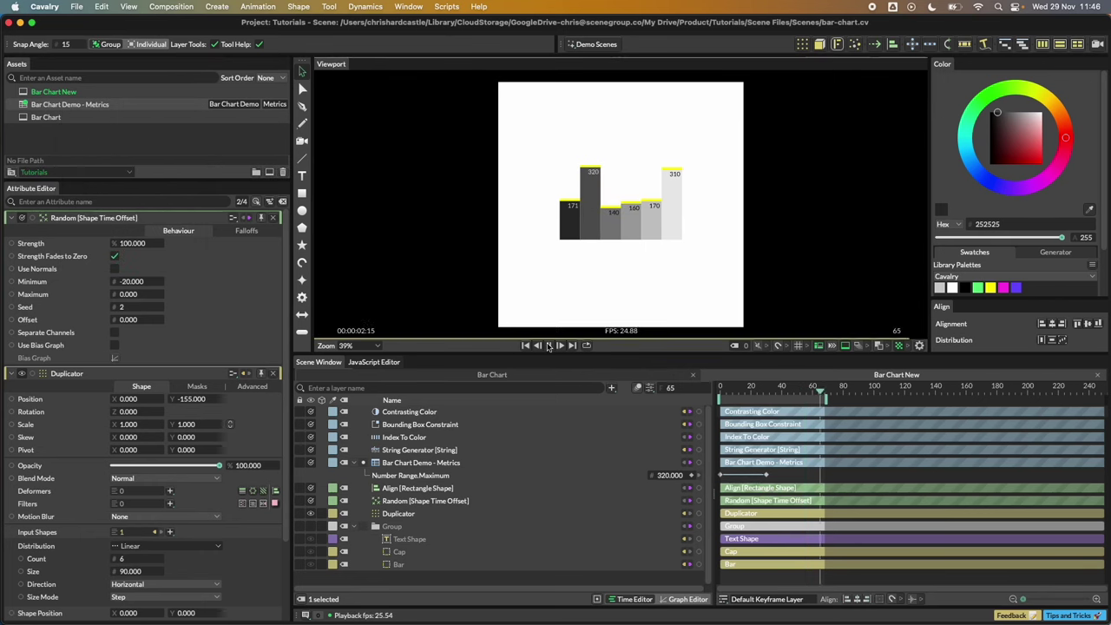